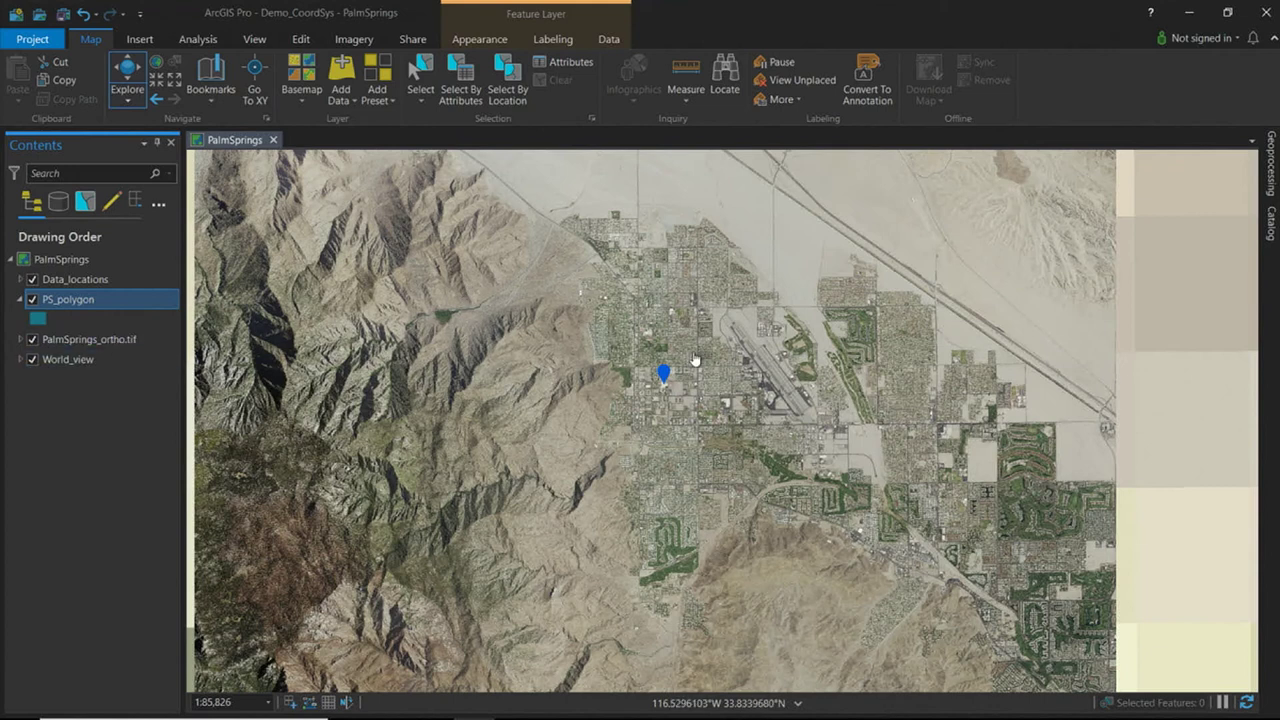
# - Open the source properties of the PalmSprings_ortho.tif layer and show its spatial reference details
pyautogui.rightClick(138, 344)
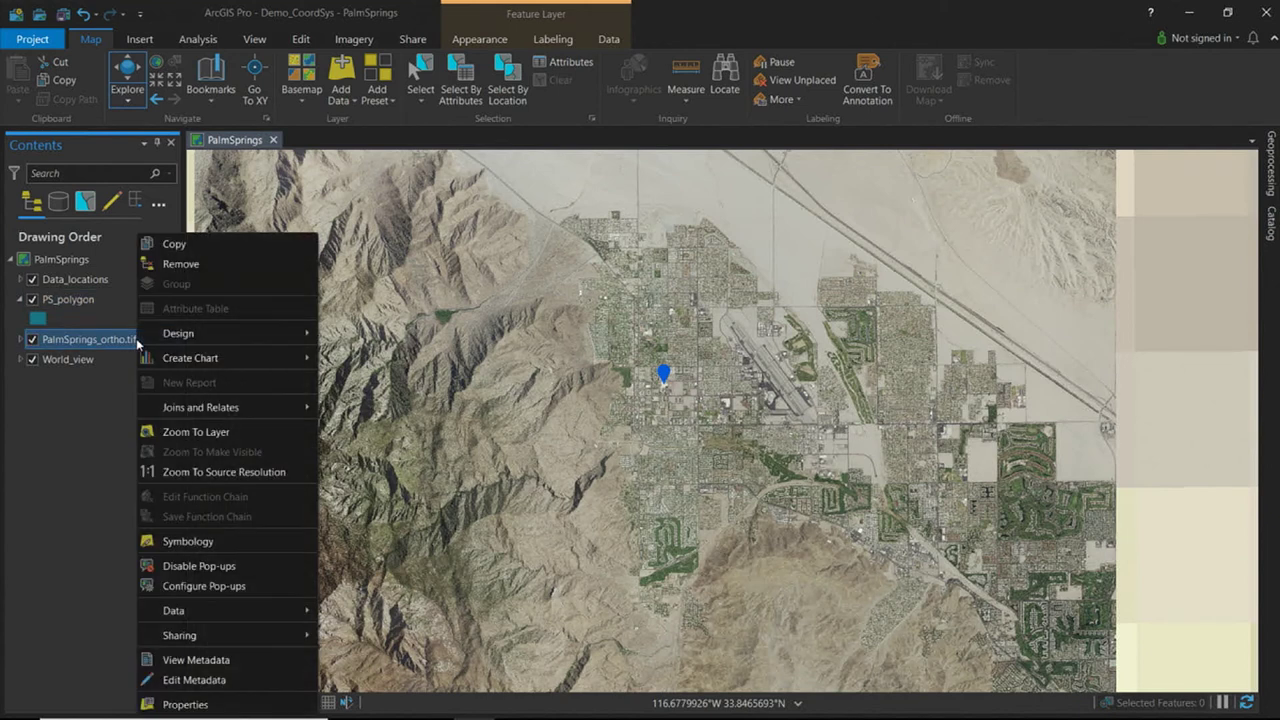
pyautogui.click(185, 704)
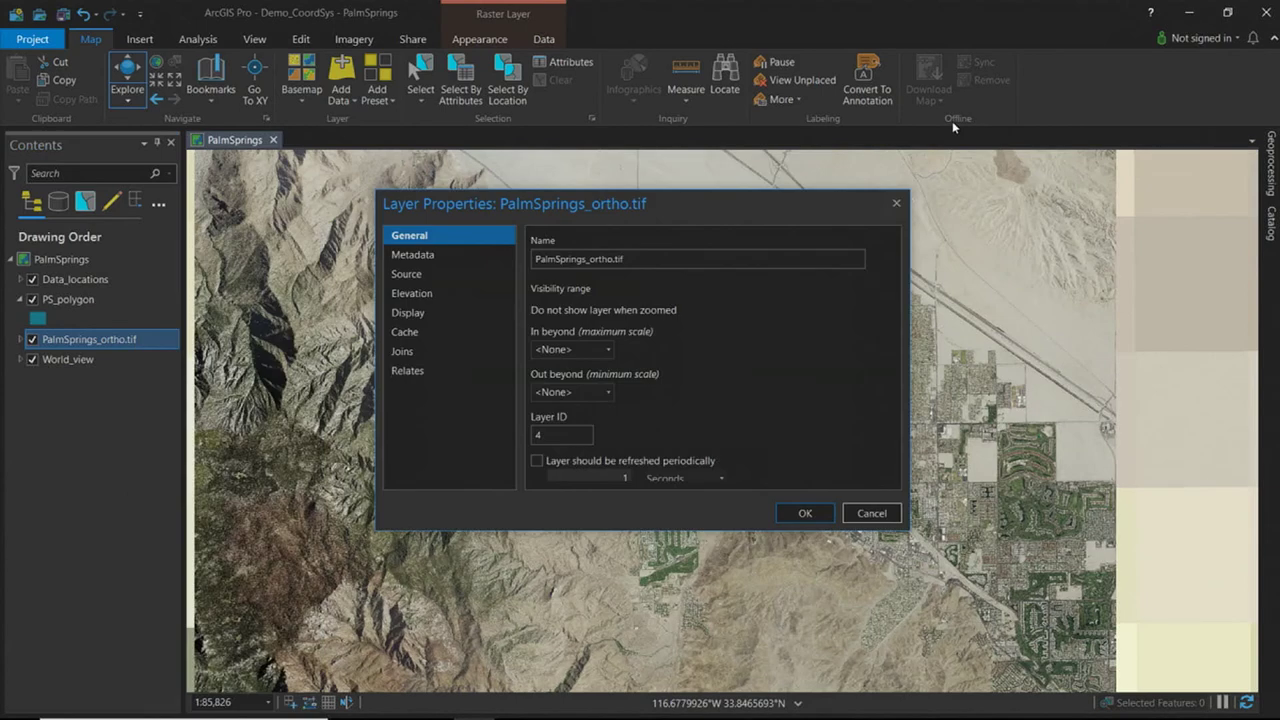
pyautogui.click(460, 275)
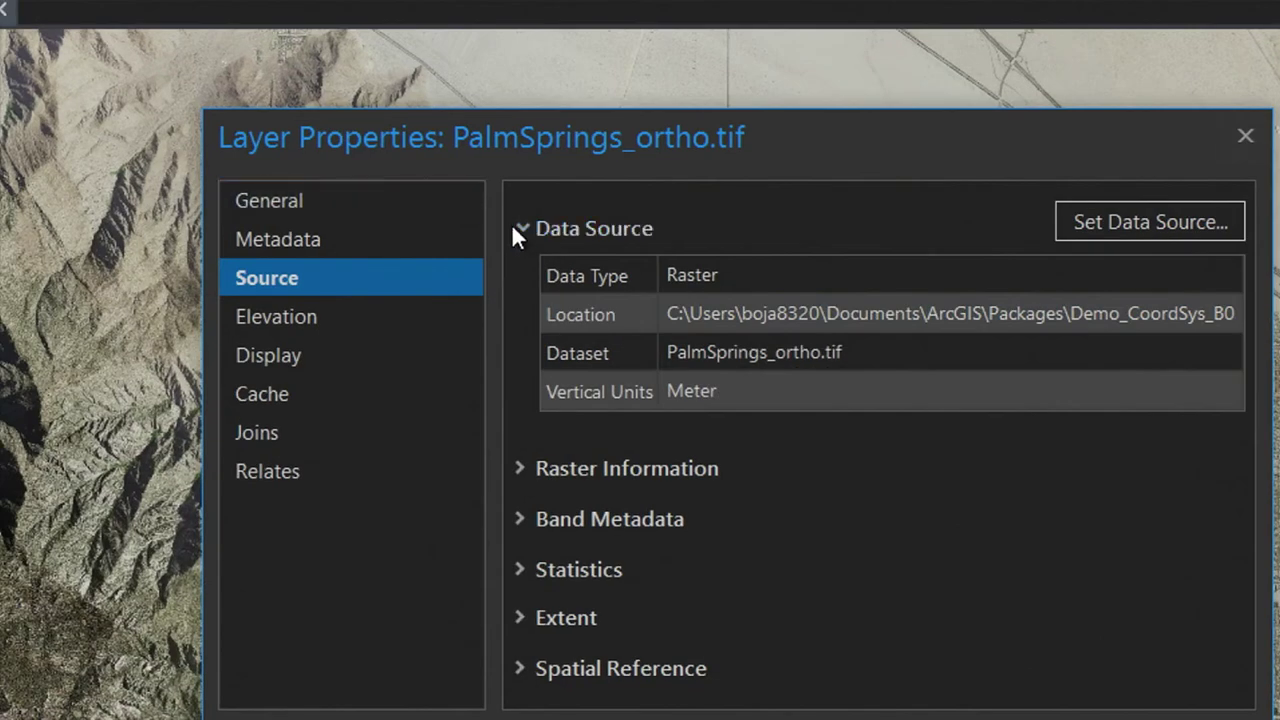
pyautogui.click(522, 228)
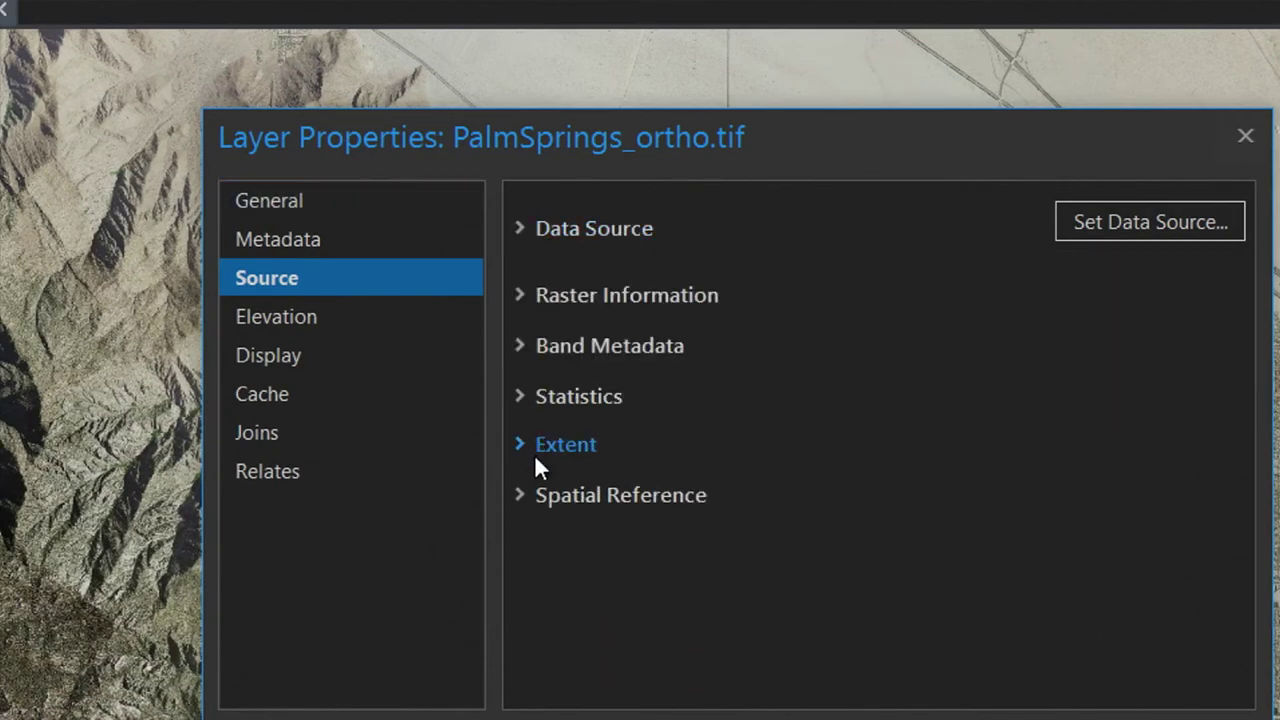
pyautogui.click(519, 494)
pyautogui.scroll(-2, 862, 219)
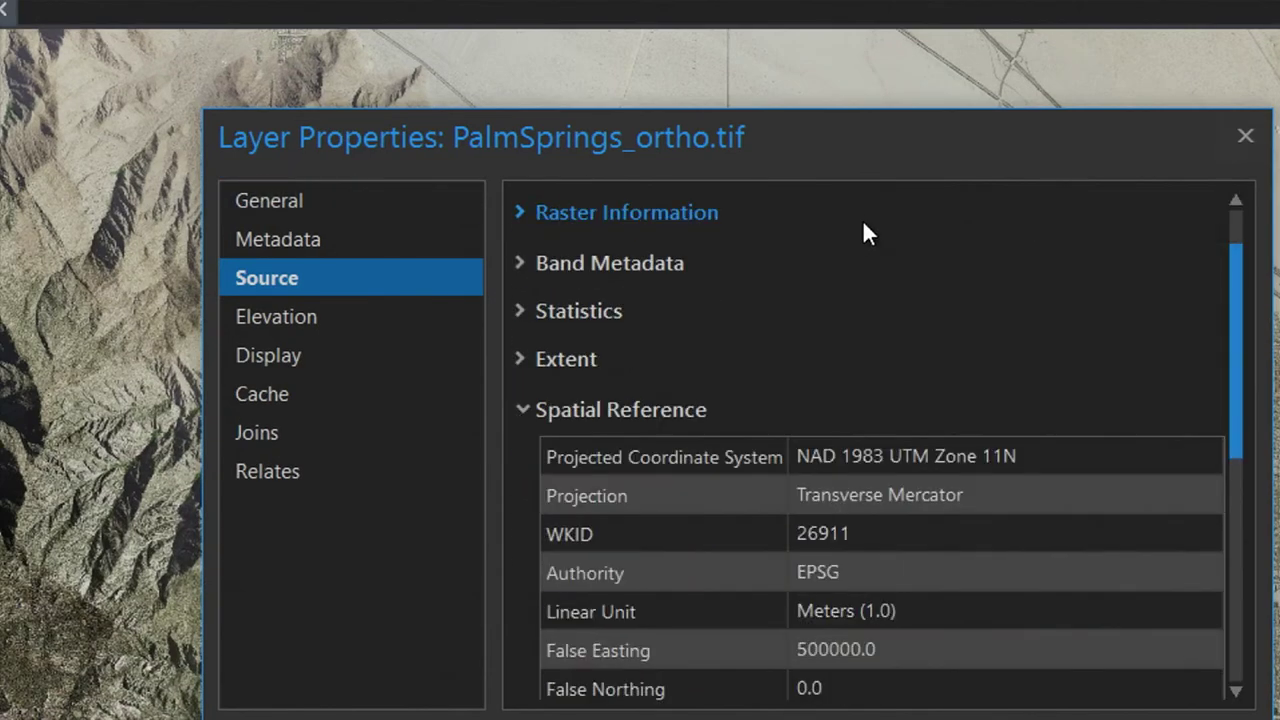
# - Examine the projected and geographic coordinate system entries of PalmSprings_ortho.tif, including projection and WKID, and close the properties without changes
pyautogui.click(691, 382)
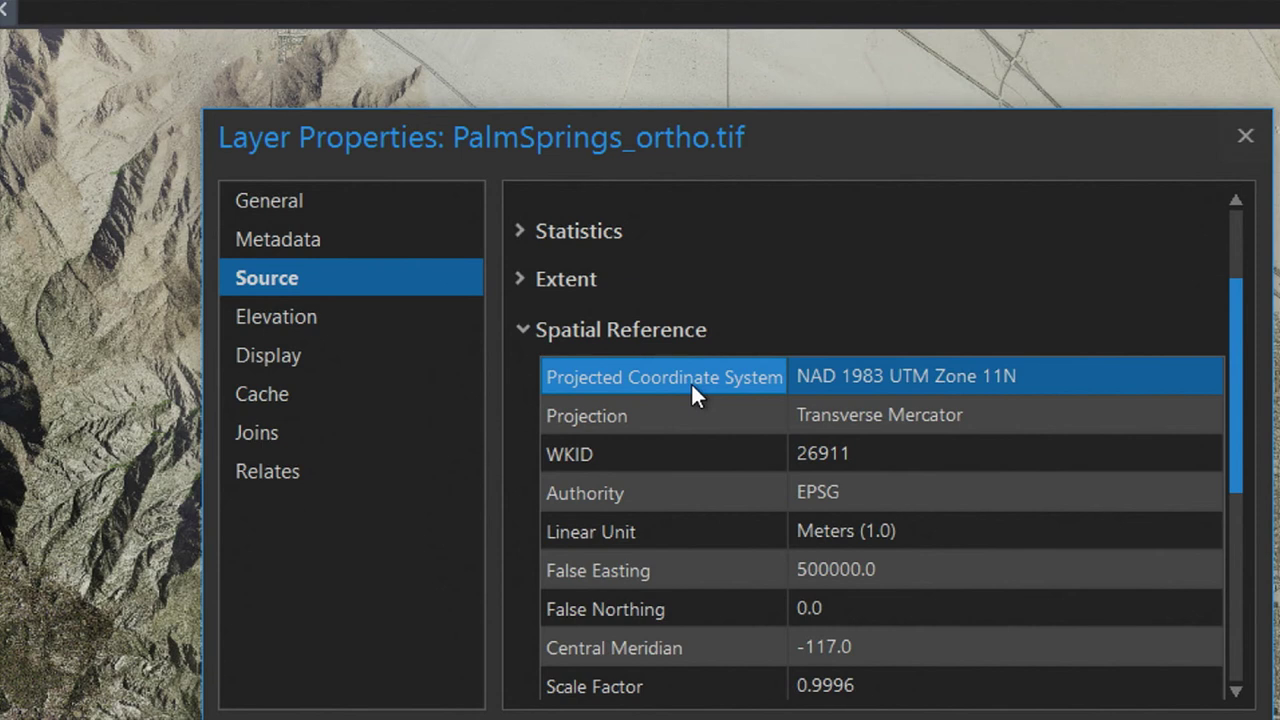
pyautogui.scroll(-3, 691, 382)
pyautogui.click(658, 224)
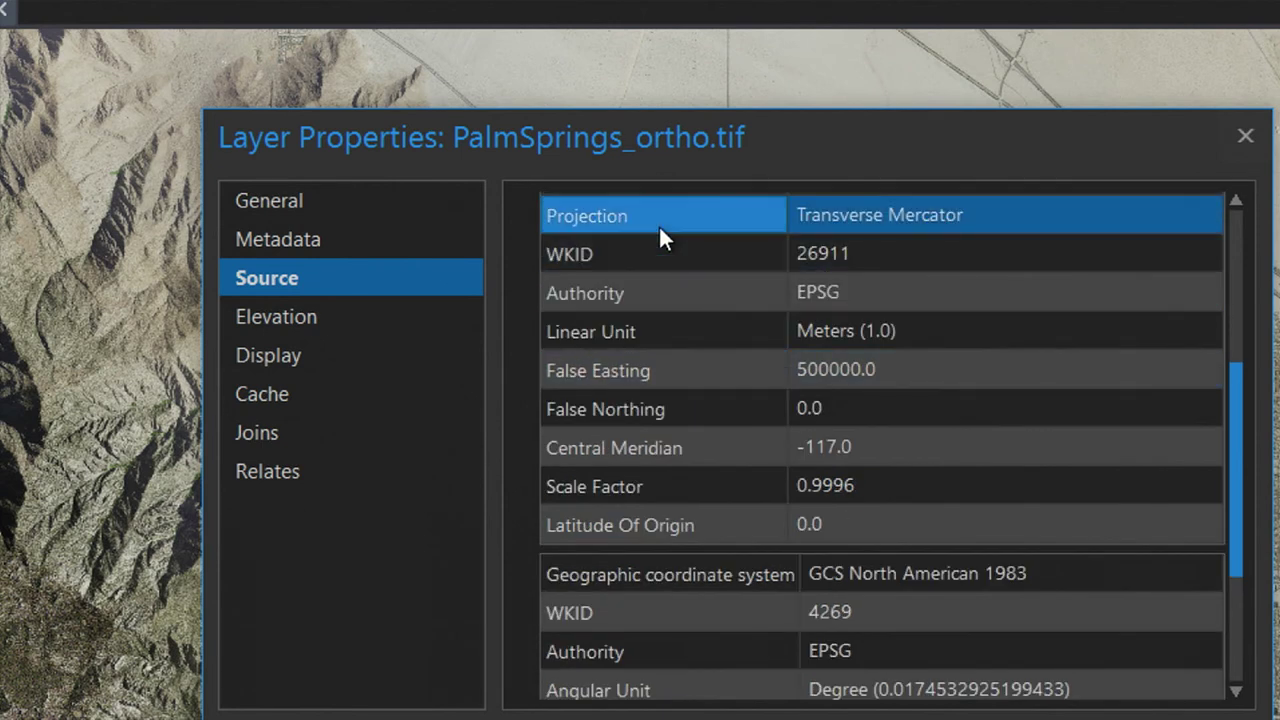
pyautogui.click(660, 254)
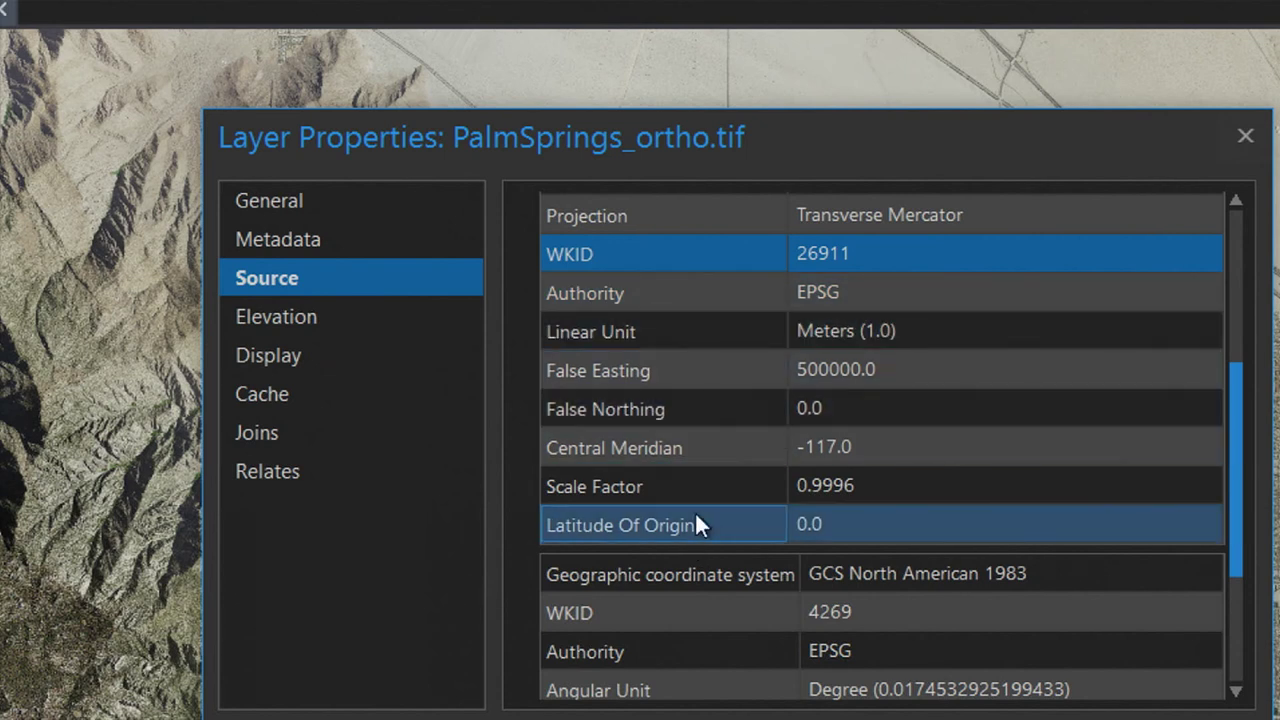
pyautogui.scroll(-2, 695, 511)
pyautogui.click(667, 358)
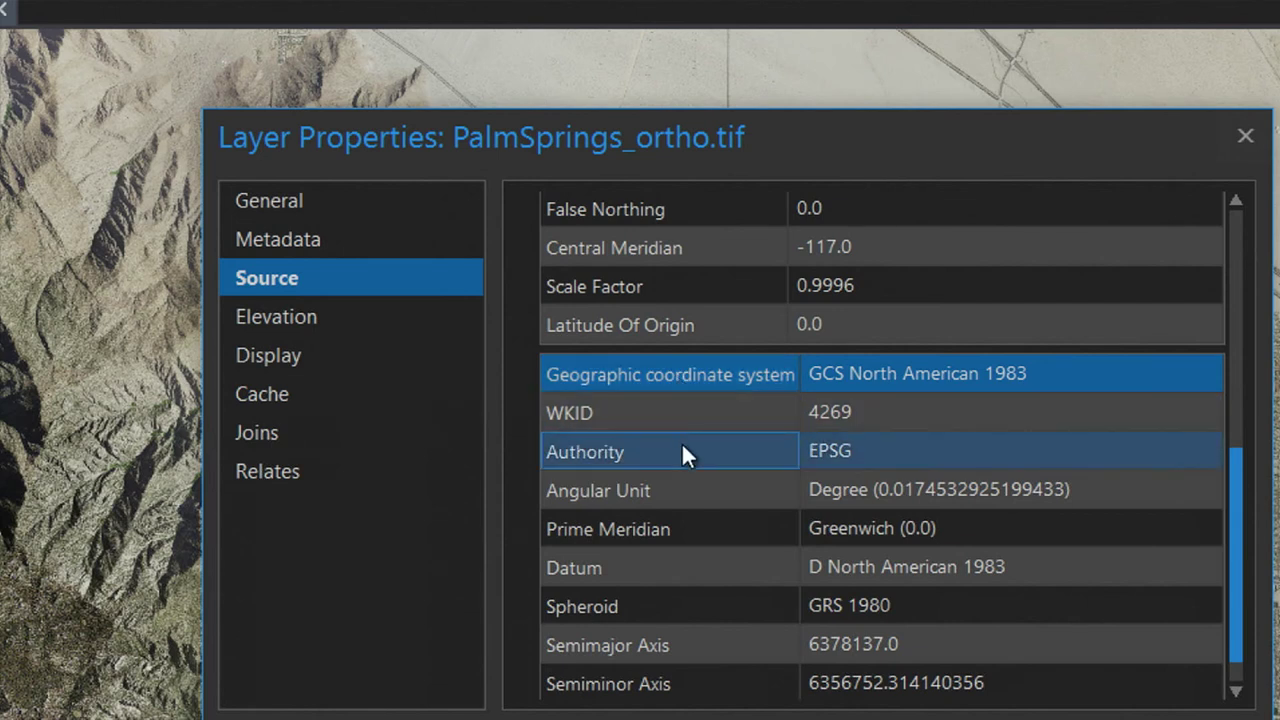
pyautogui.scroll(-1, 681, 441)
pyautogui.scroll(5, 682, 446)
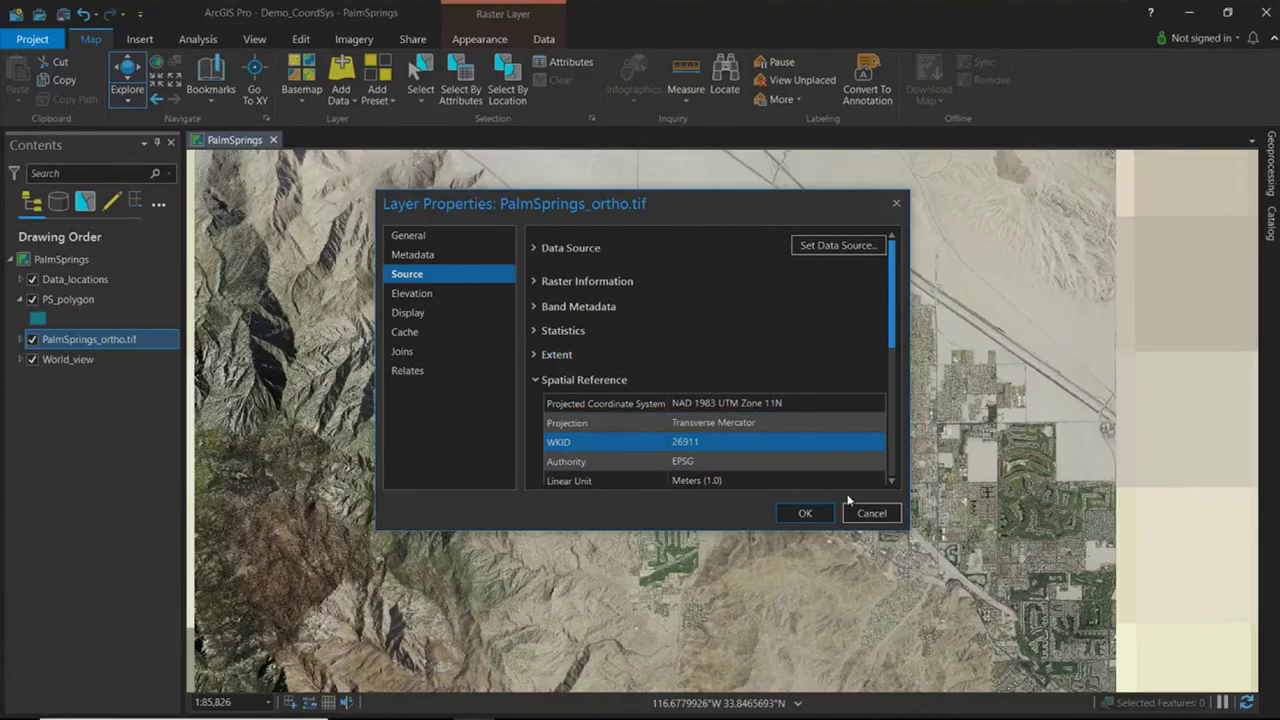
pyautogui.click(871, 513)
# - Check the spatial reference and extent in the PS_polygon layer's source properties, and close them without changes
pyautogui.rightClick(120, 299)
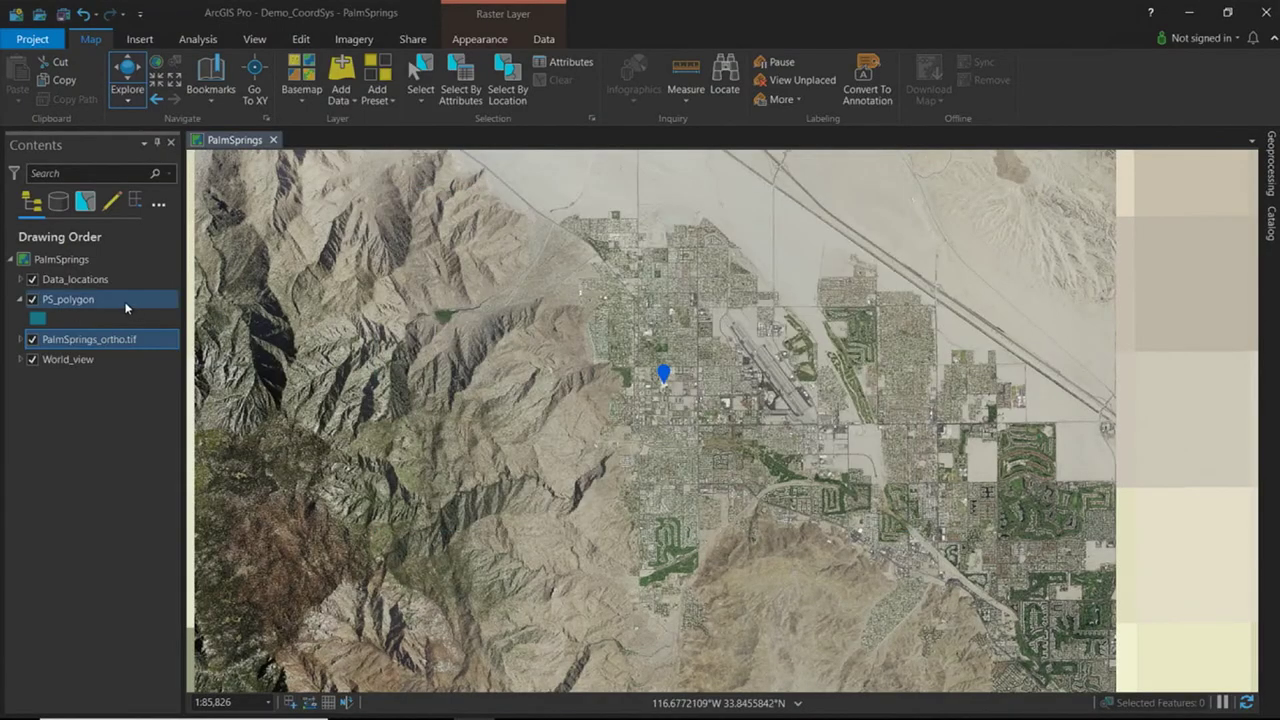
pyautogui.click(228, 706)
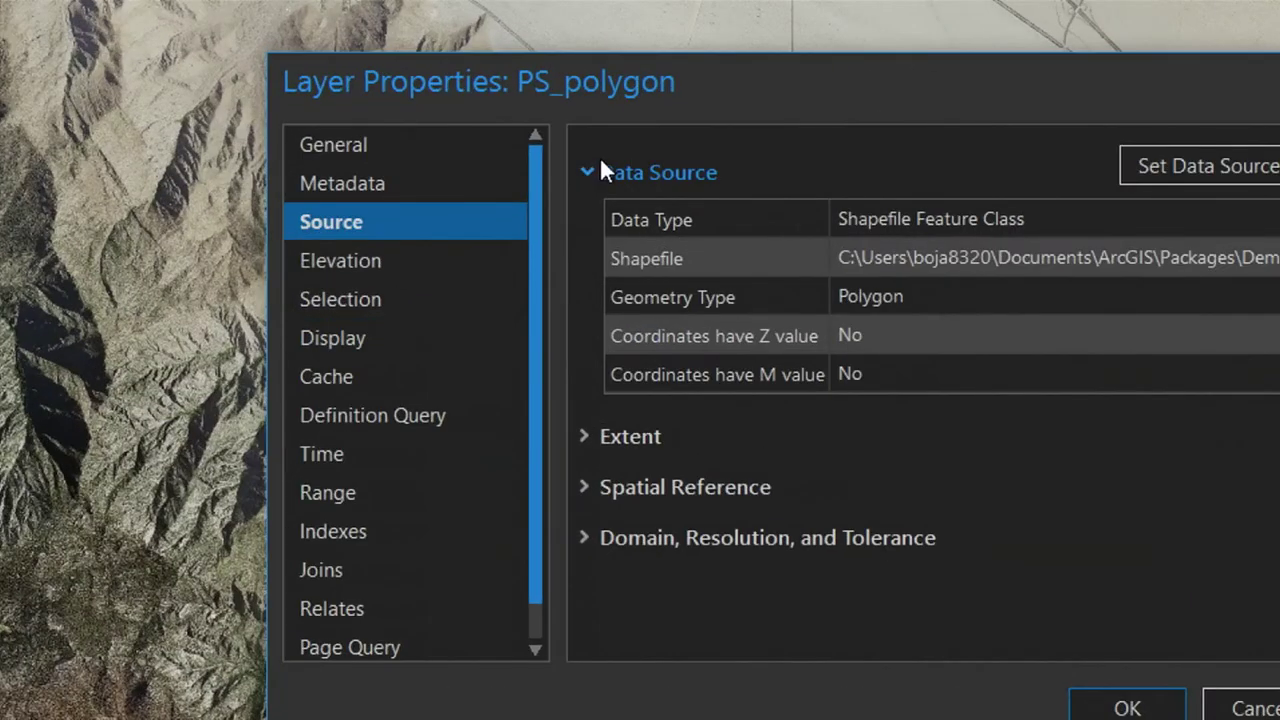
pyautogui.click(583, 170)
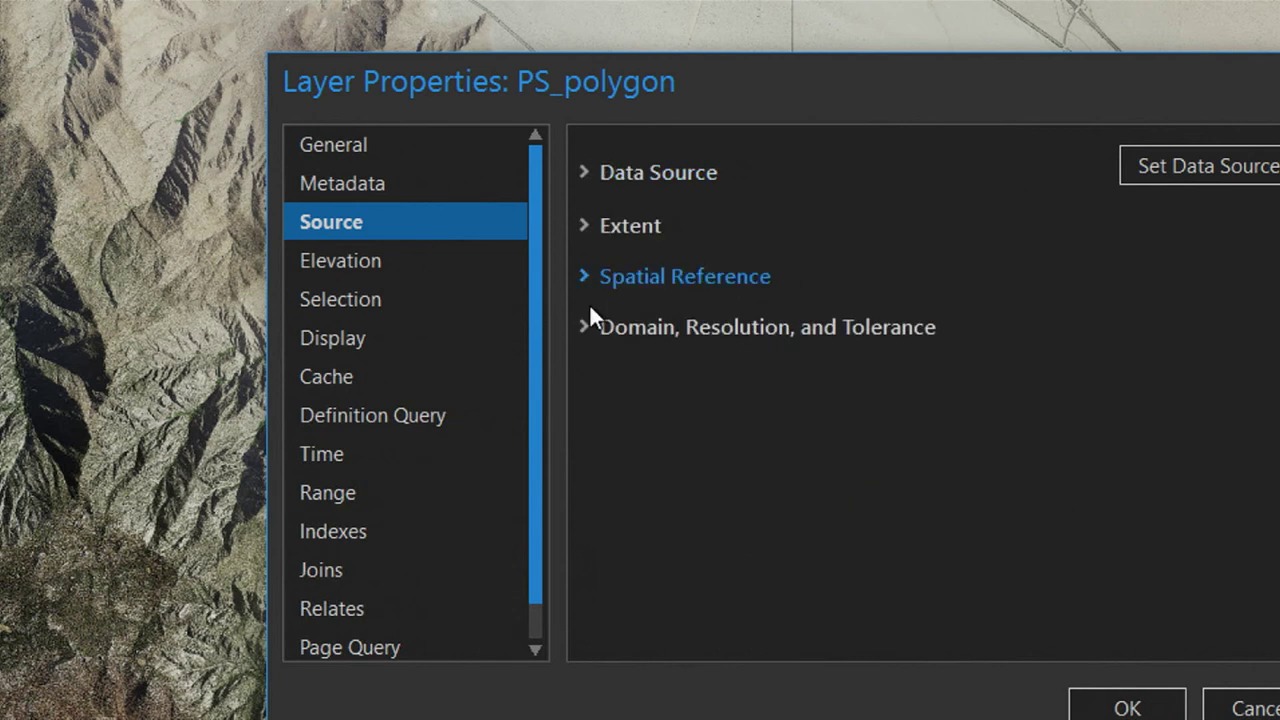
pyautogui.click(584, 276)
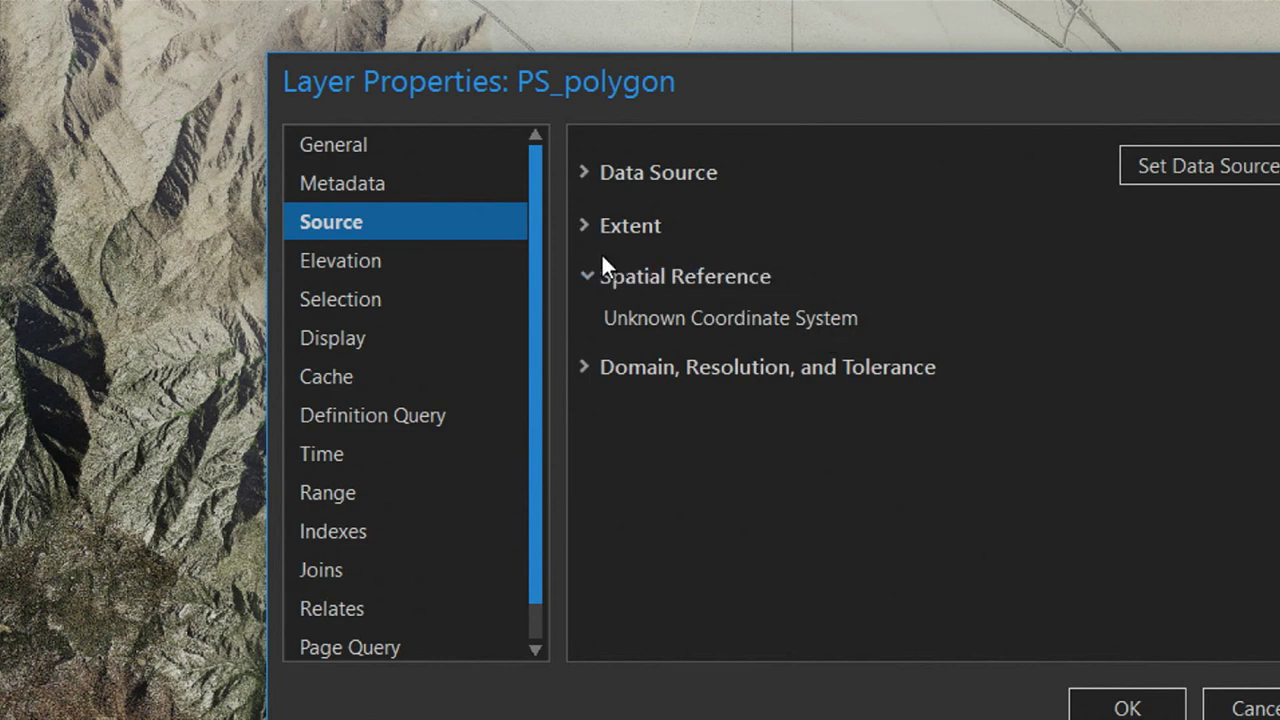
pyautogui.click(579, 222)
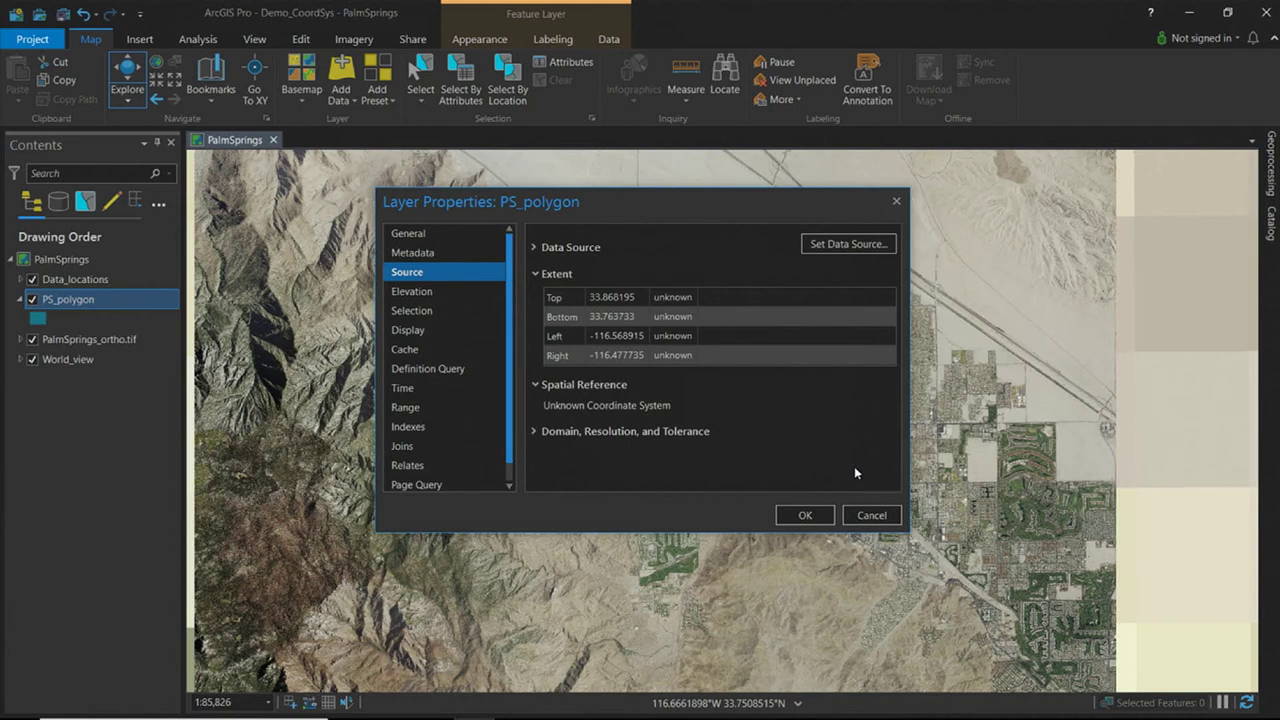
pyautogui.click(889, 516)
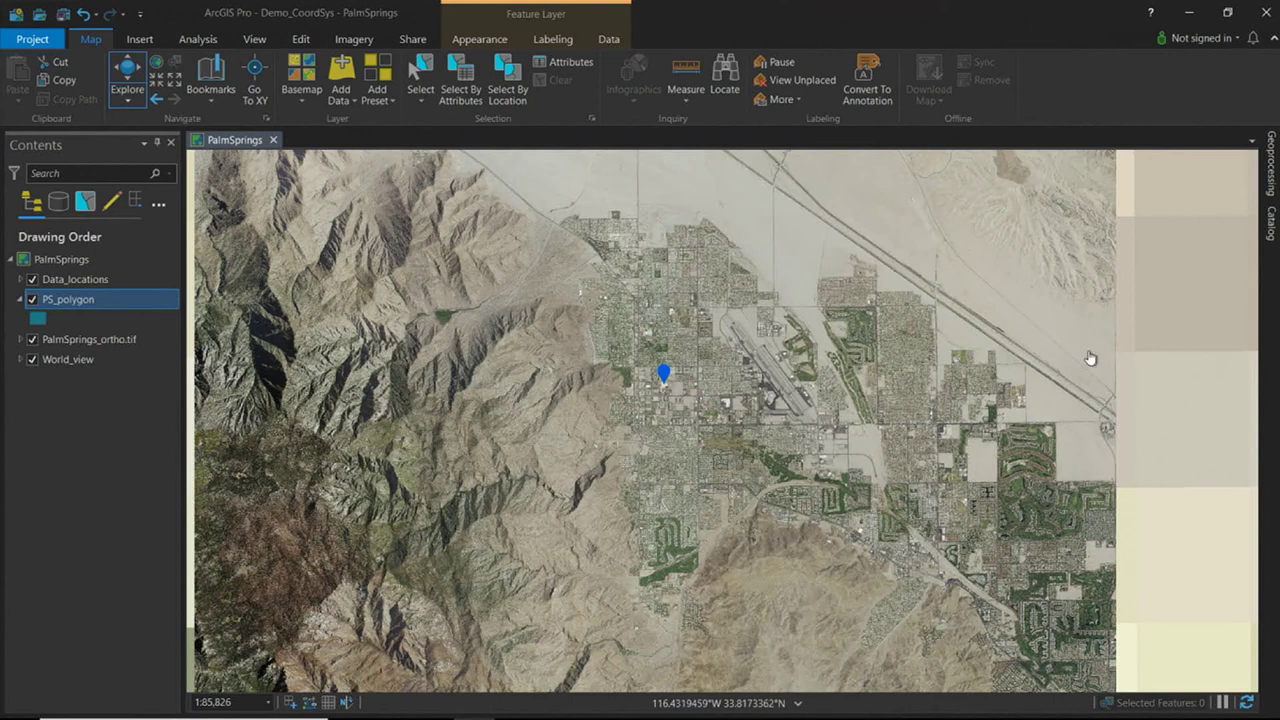
# - Open the Define Projection geoprocessing tool and set PS_polygon as the input dataset
pyautogui.click(1273, 192)
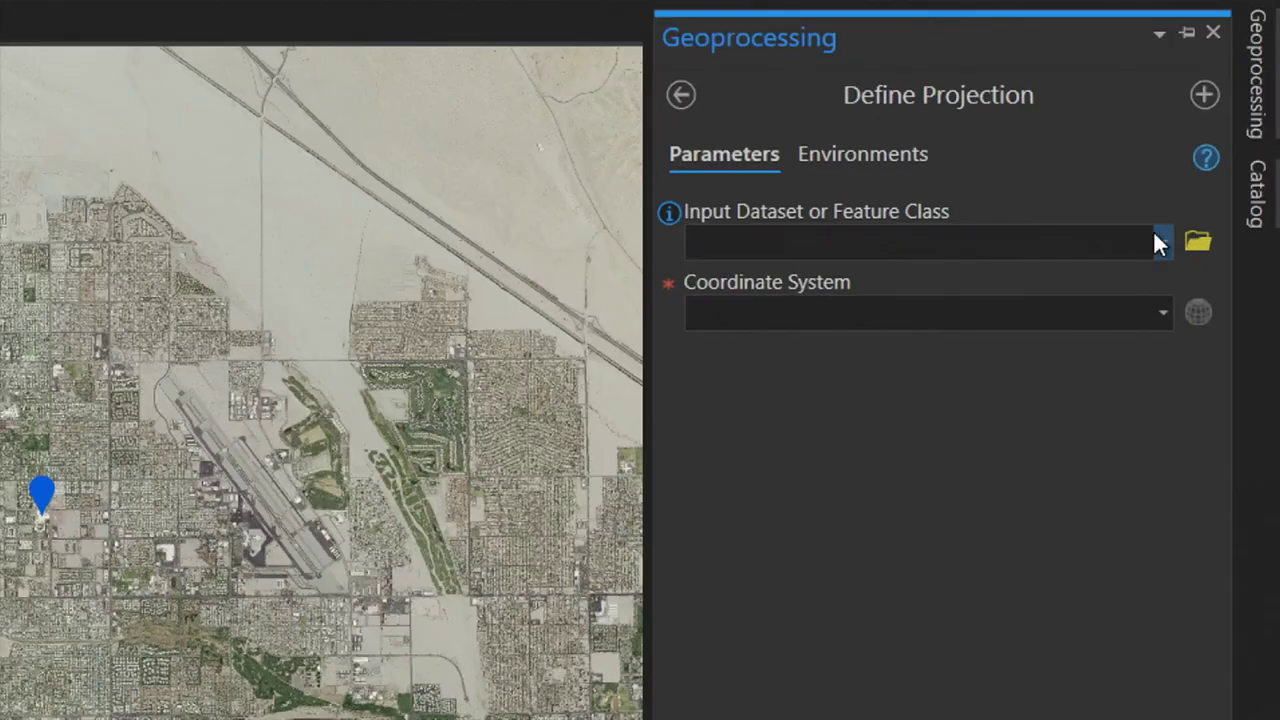
pyautogui.click(1160, 242)
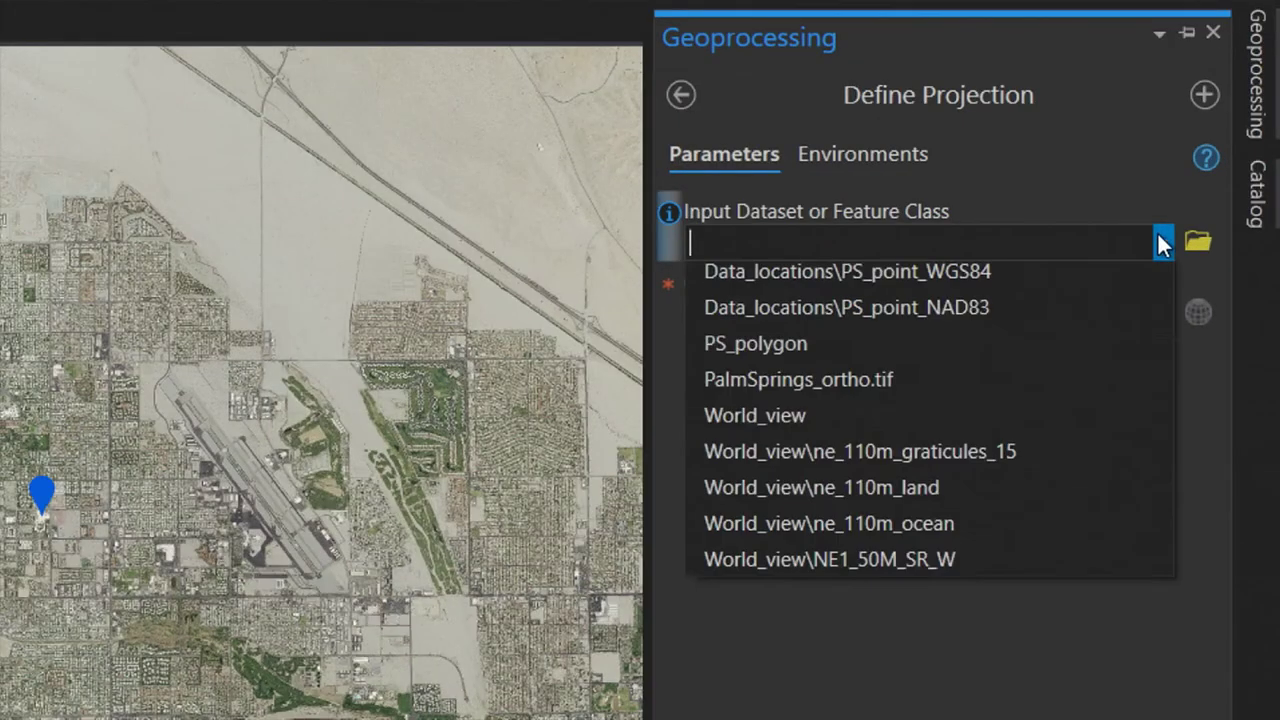
pyautogui.click(1150, 392)
# - Search the available coordinate systems for WGS and select the geographic system WGS 1984 from the World group
pyautogui.click(1084, 312)
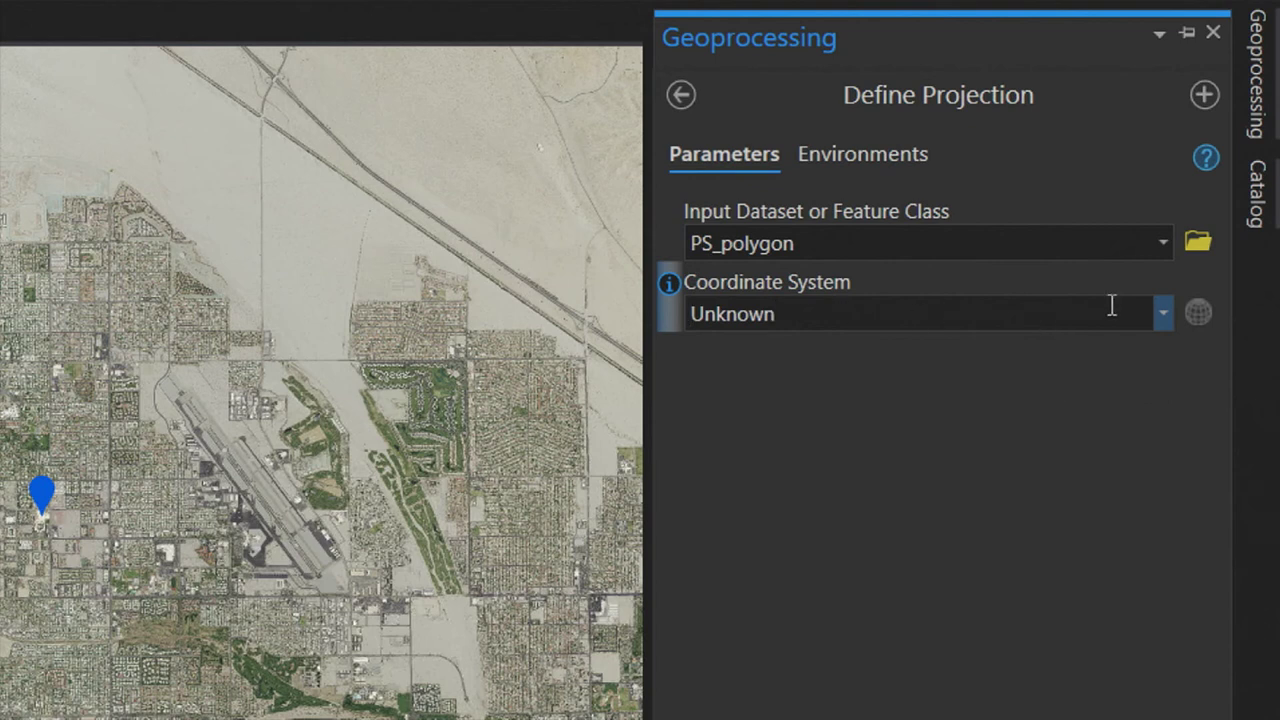
pyautogui.click(1197, 314)
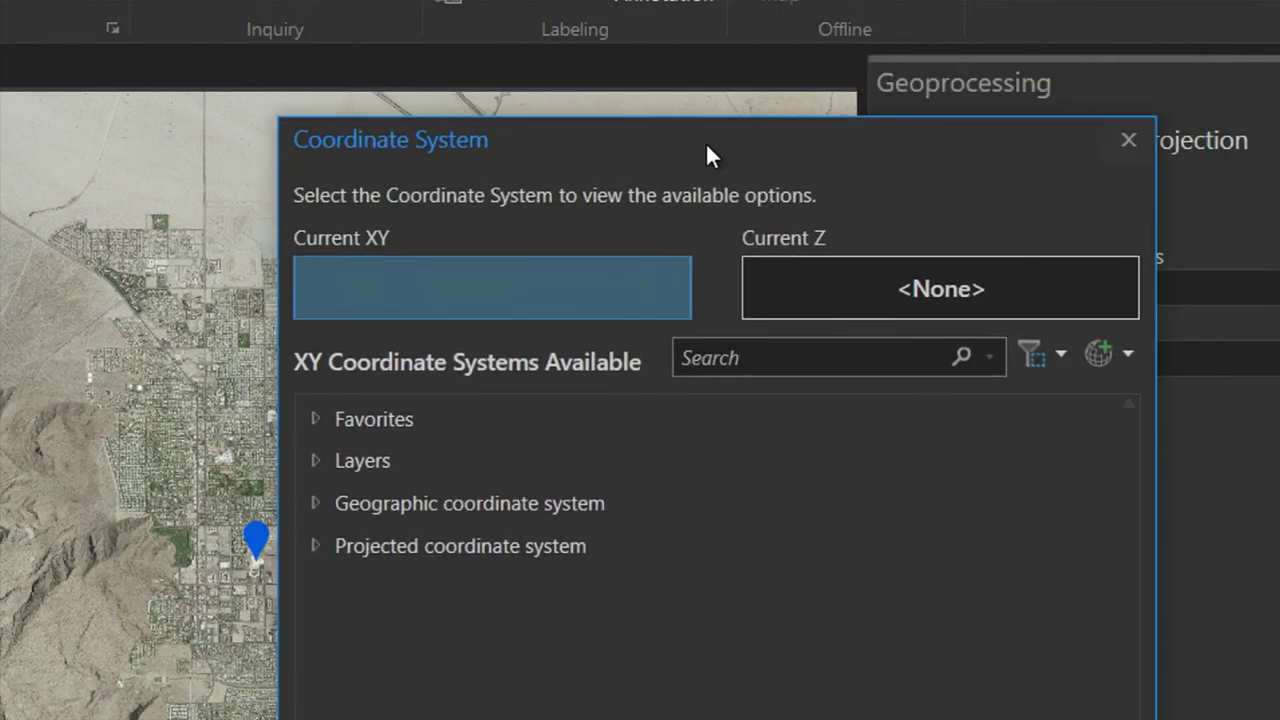
pyautogui.click(833, 366)
pyautogui.write('WGS')
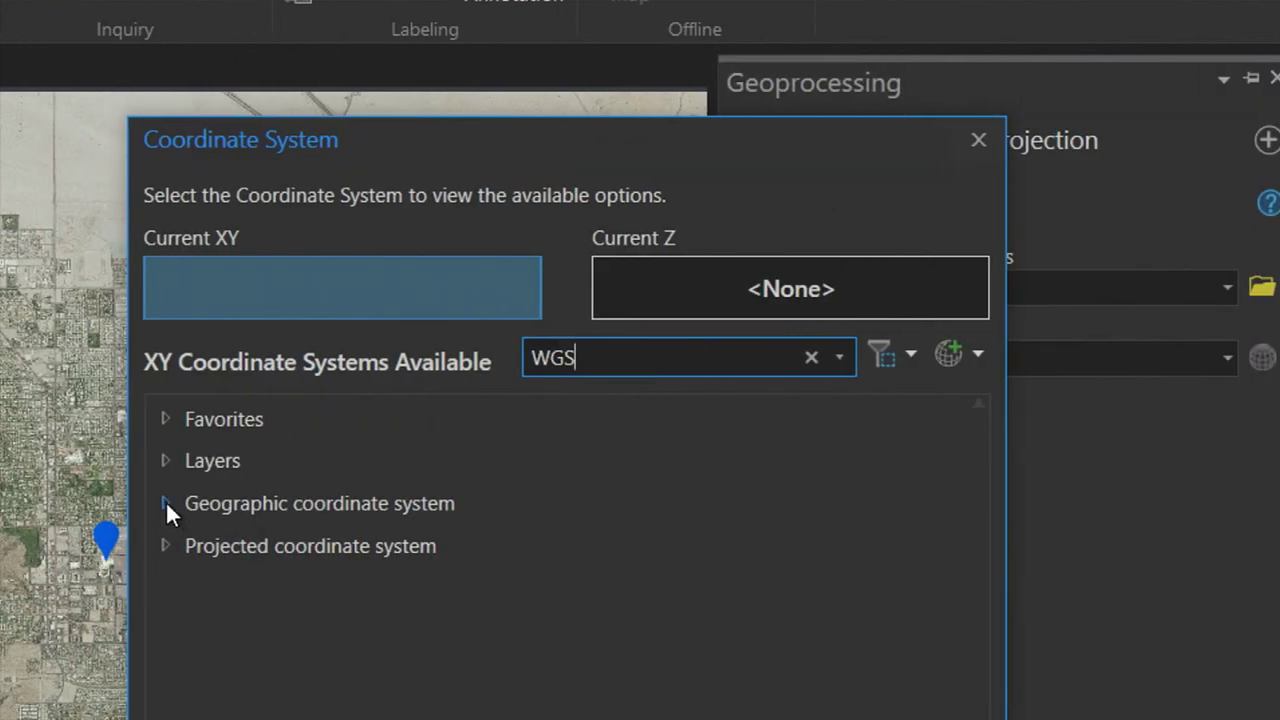
pyautogui.click(166, 504)
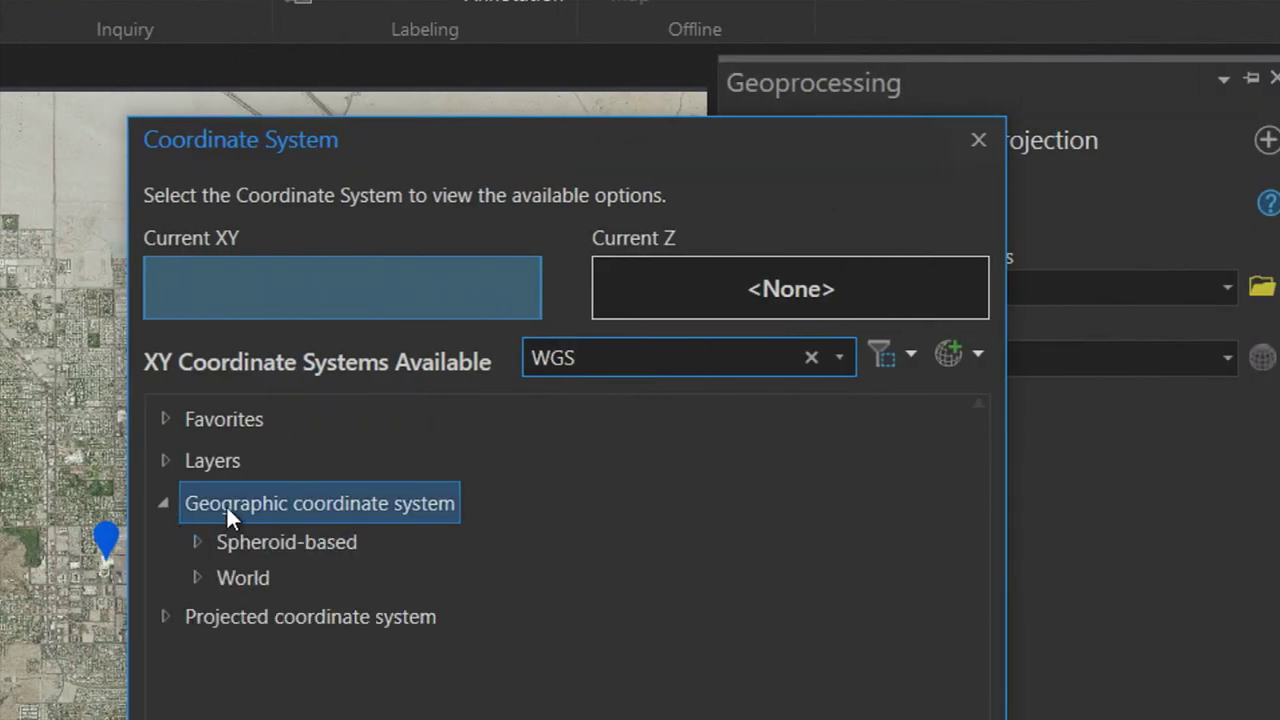
pyautogui.click(196, 576)
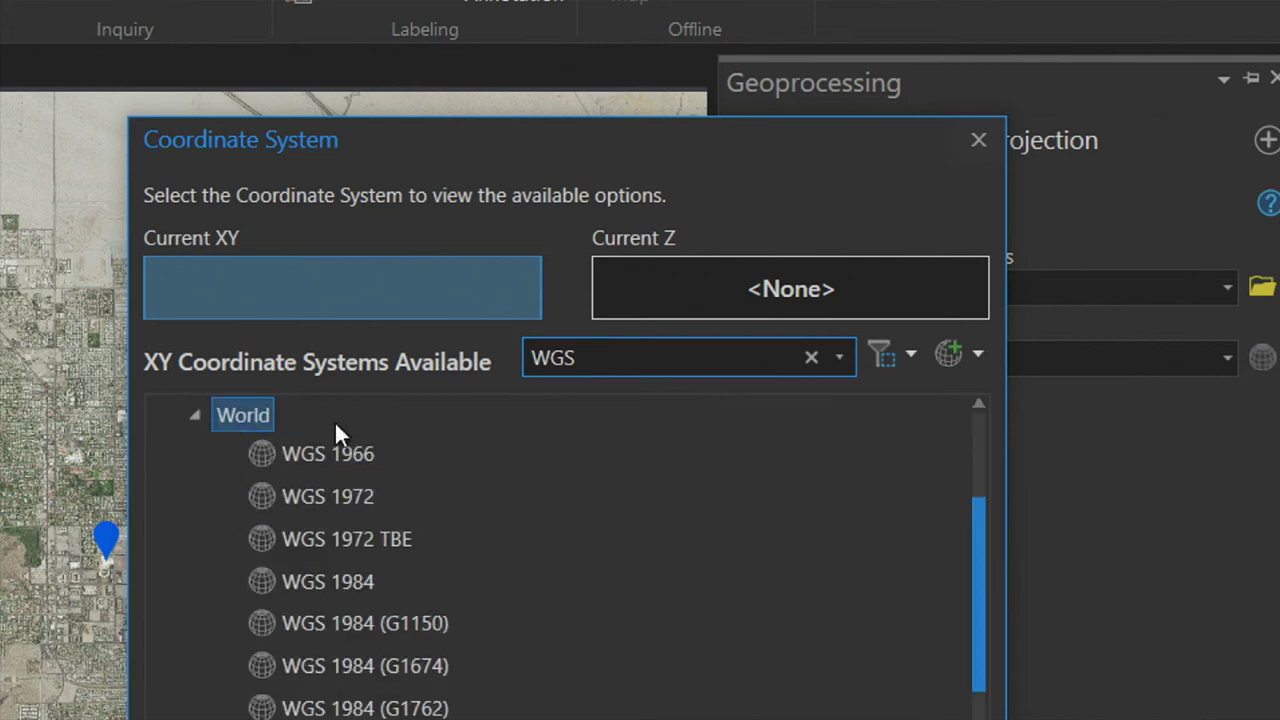
pyautogui.scroll(-1, 490, 452)
pyautogui.click(320, 505)
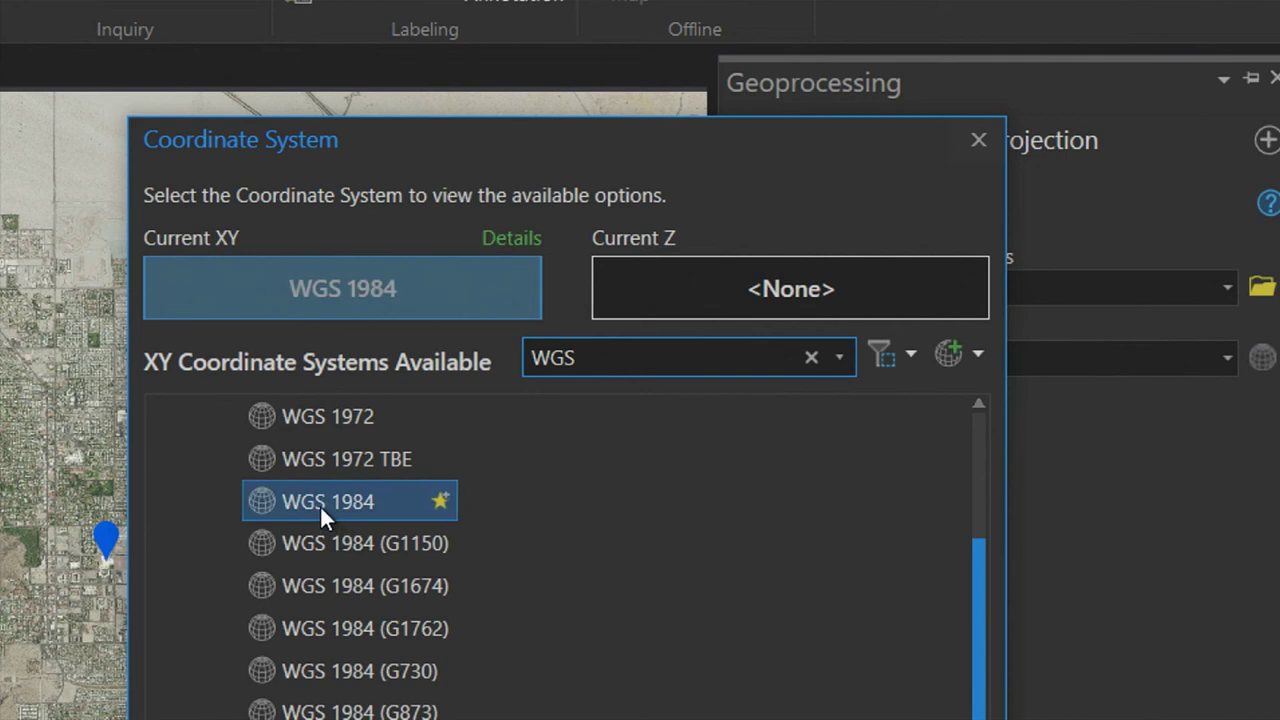
pyautogui.scroll(-1, 543, 470)
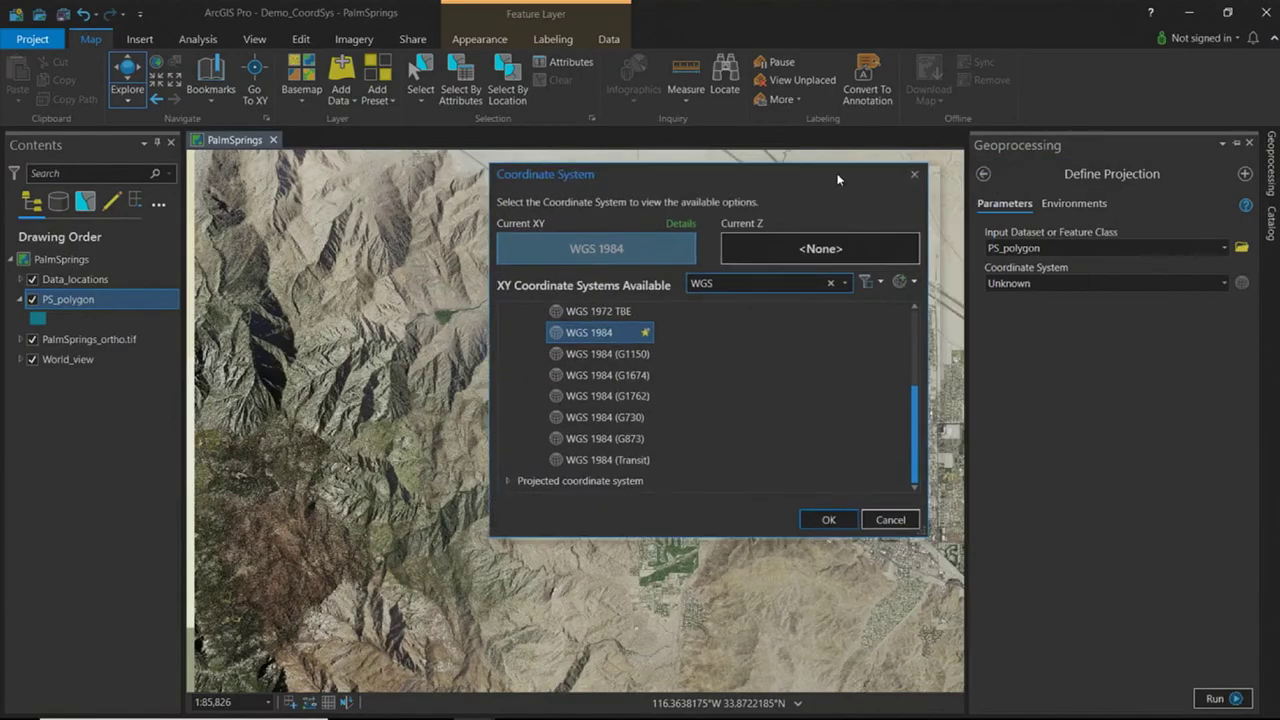
# - Reposition and widen the Coordinate System dialog, and clear the WGS search to restore the full list
pyautogui.moveTo(838, 179); pyautogui.dragTo(798, 174)
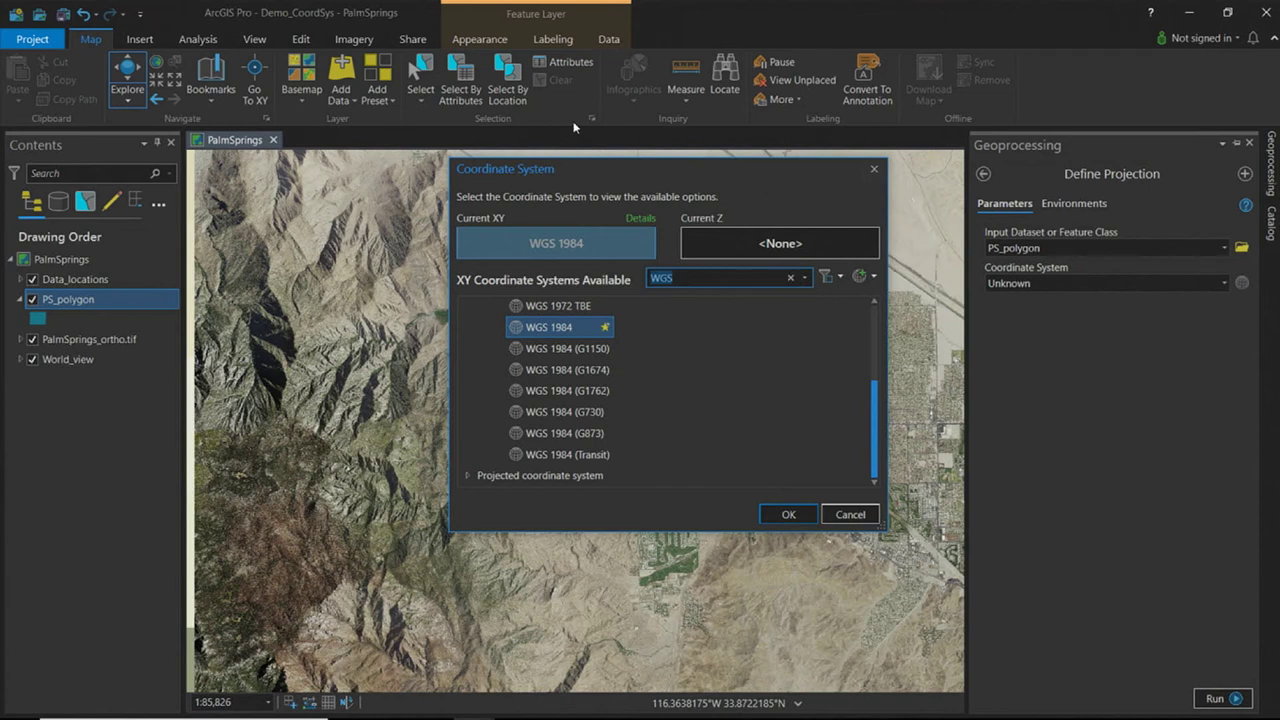
pyautogui.moveTo(887, 206); pyautogui.dragTo(931, 206)
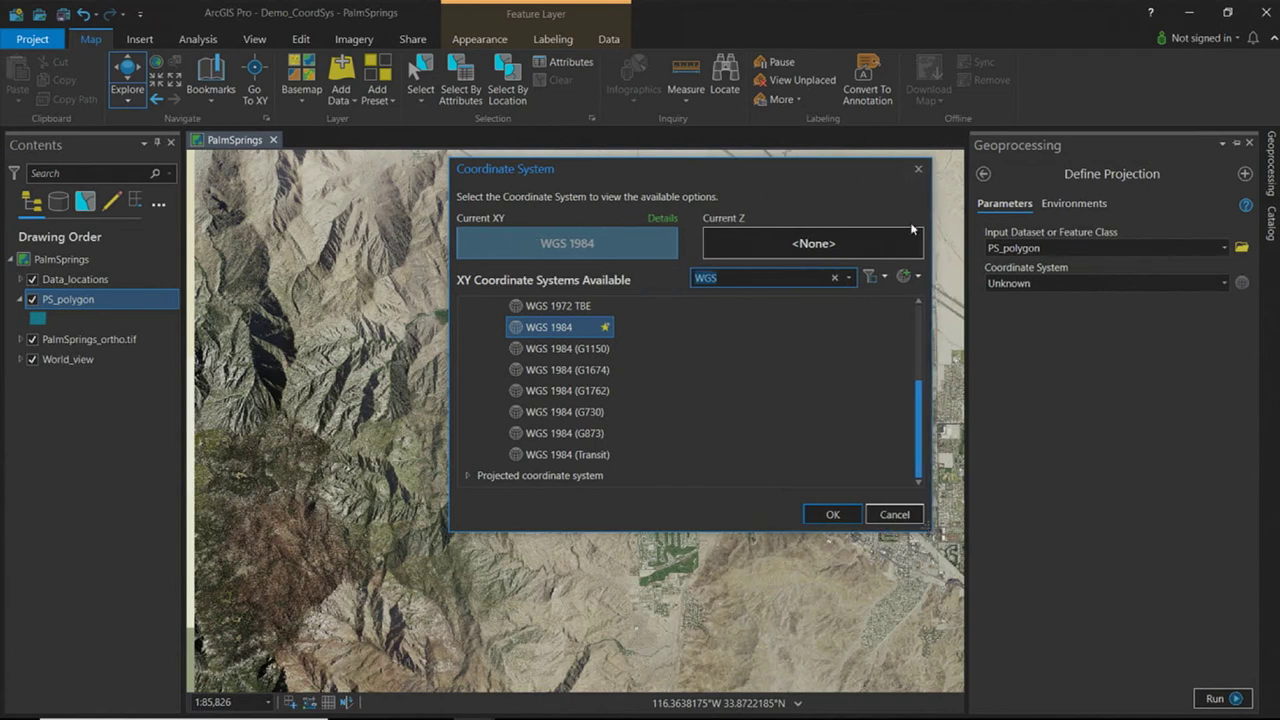
pyautogui.click(836, 278)
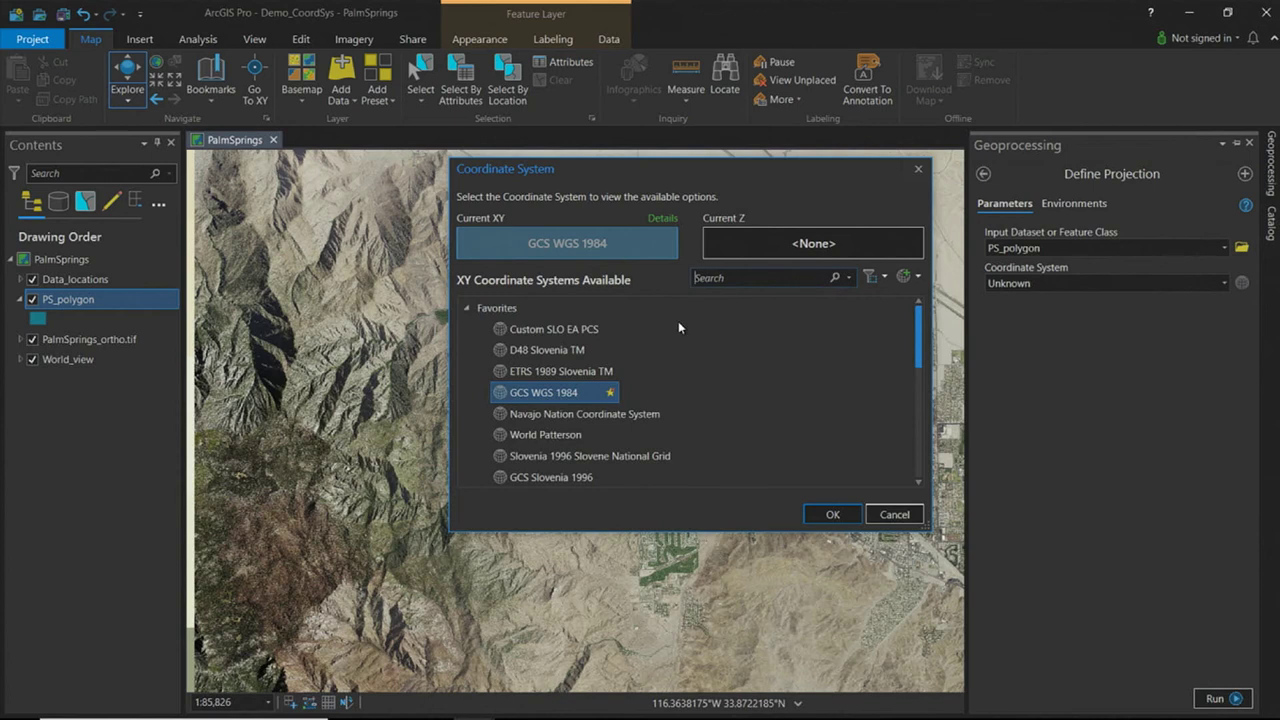
# - Browse the regional groups of geographic coordinate systems, and select GCS WGS 1984 from the favorites
pyautogui.click(468, 310)
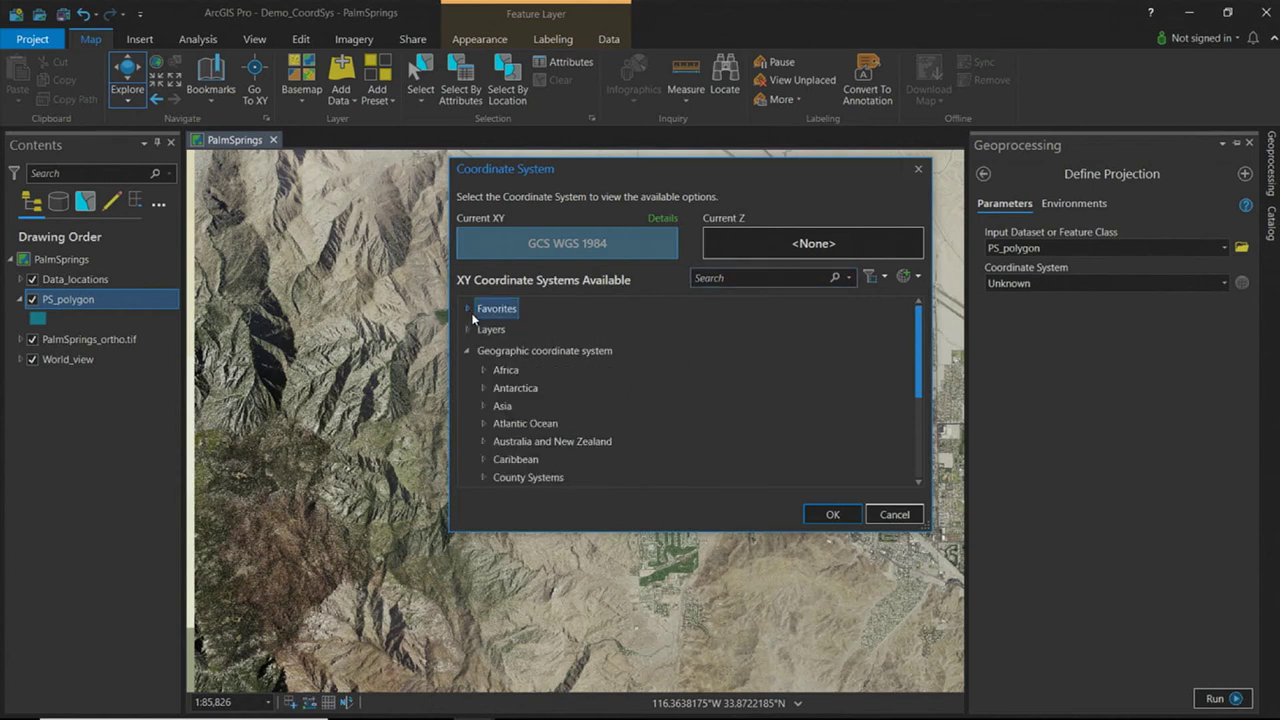
pyautogui.scroll(-3, 551, 368)
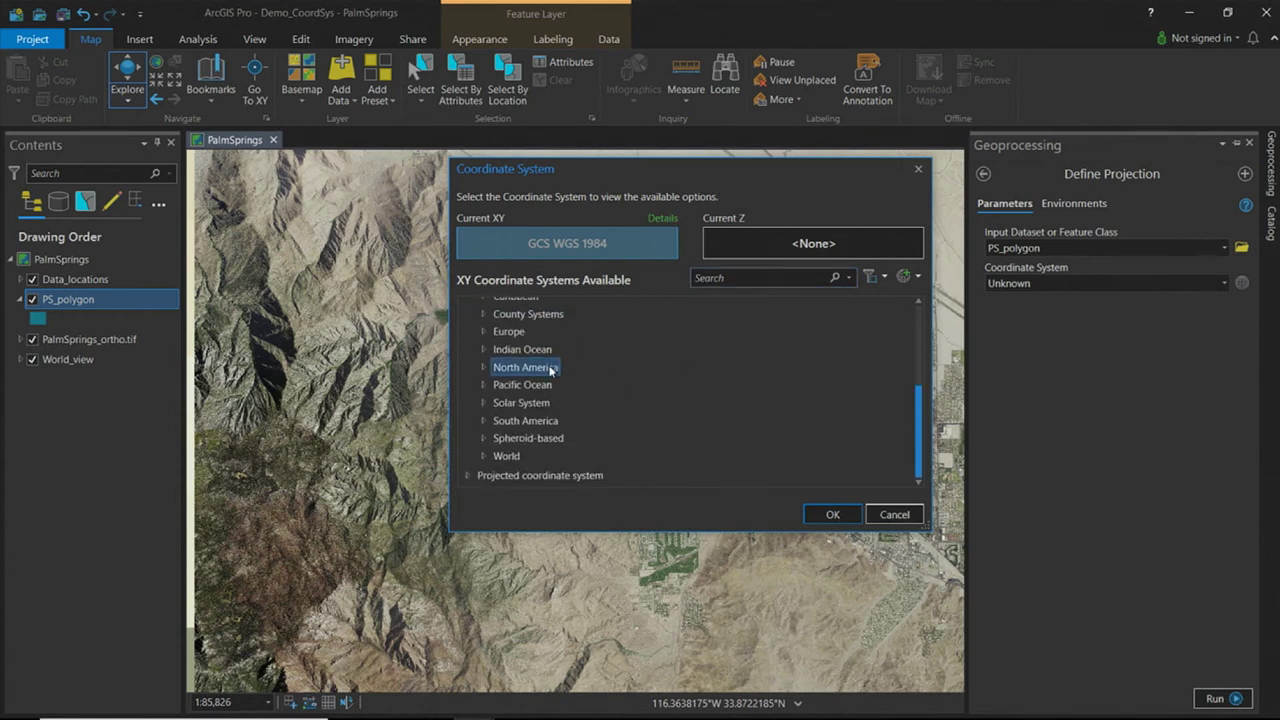
pyautogui.scroll(5, 537, 422)
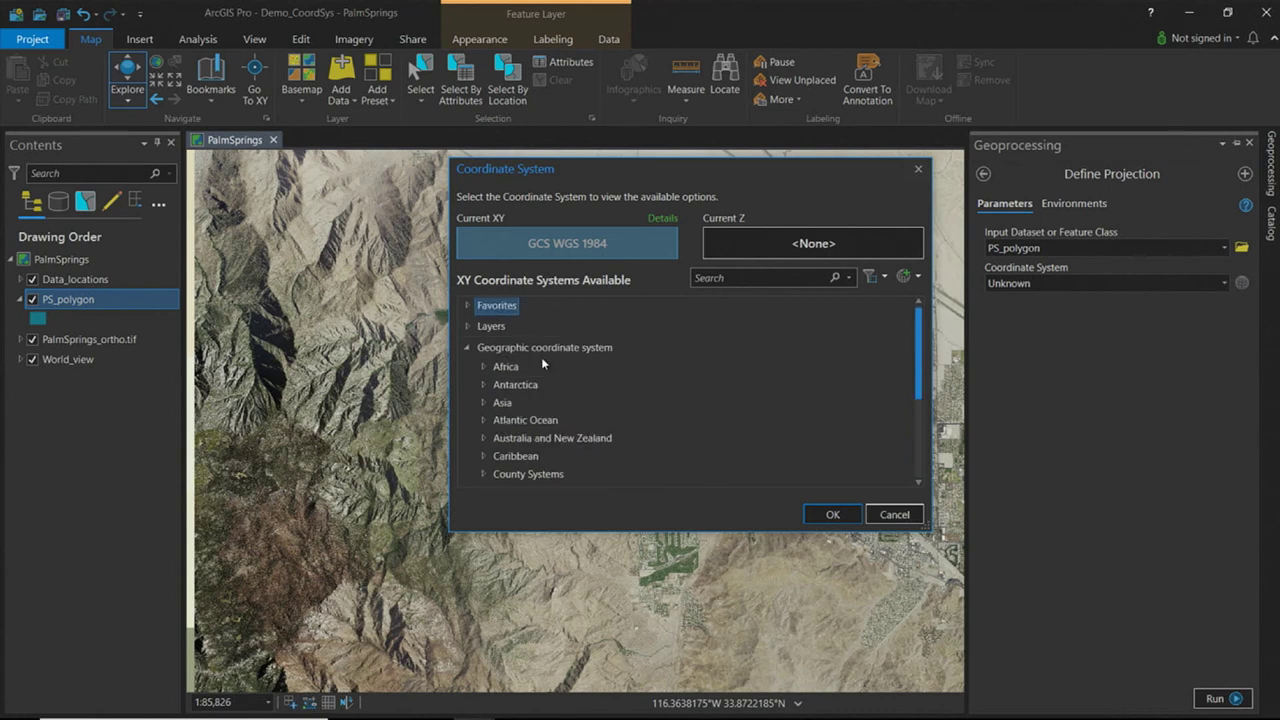
pyautogui.scroll(-2, 560, 394)
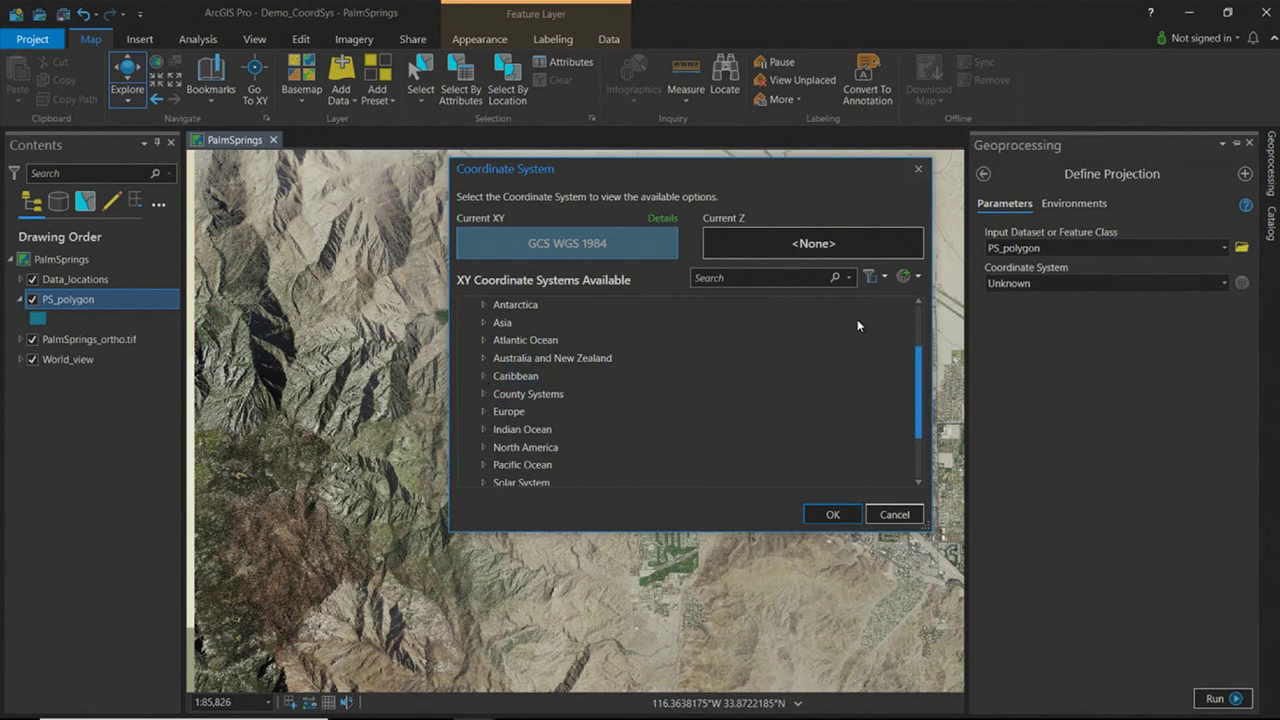
pyautogui.scroll(3, 857, 325)
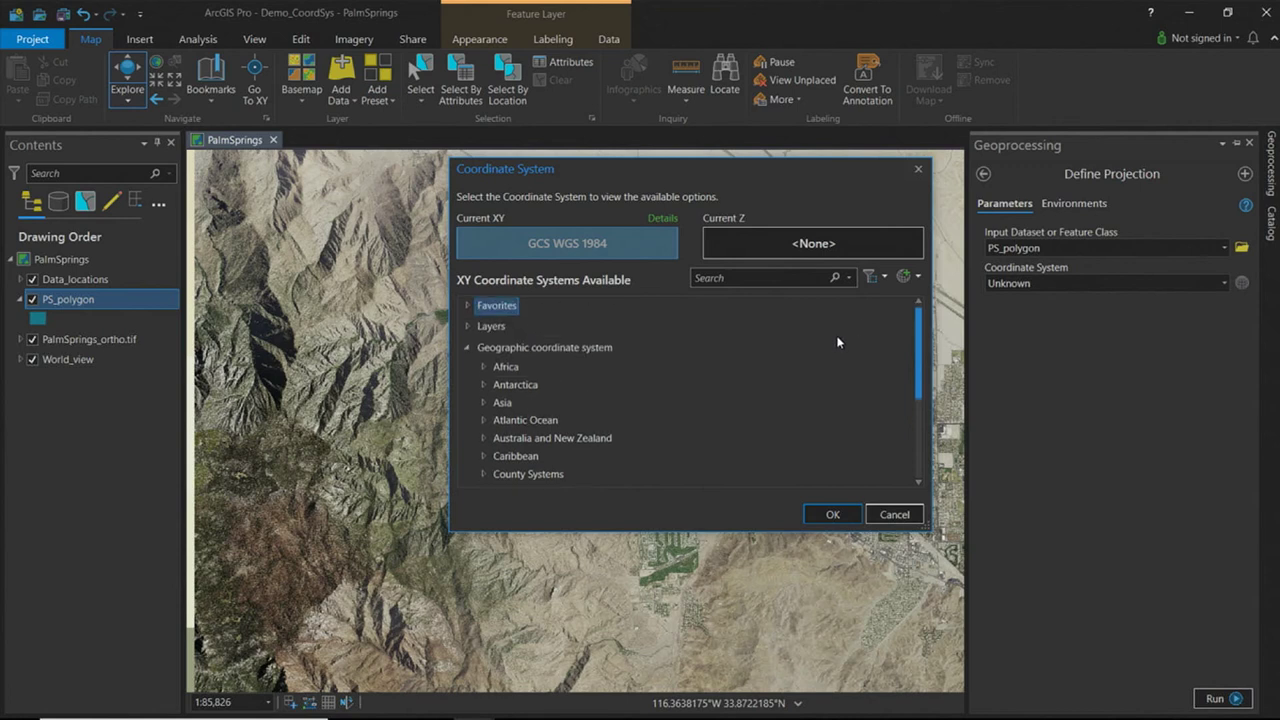
pyautogui.click(469, 309)
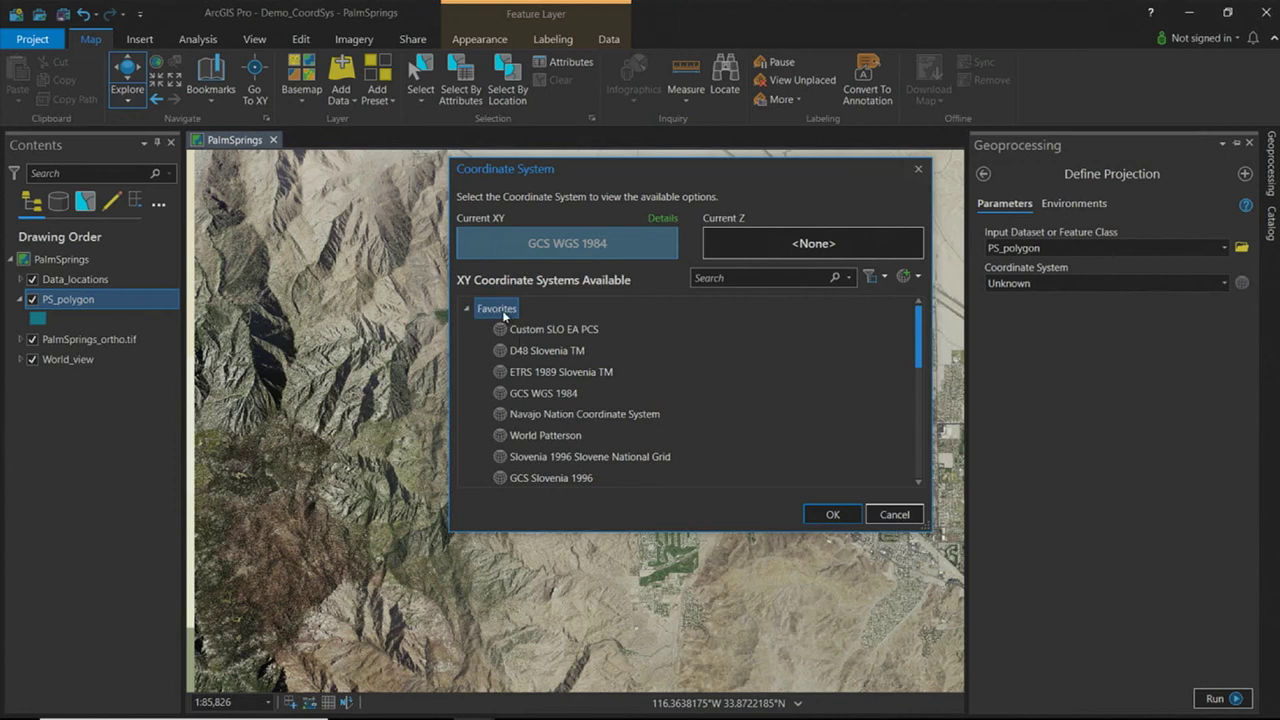
pyautogui.click(541, 398)
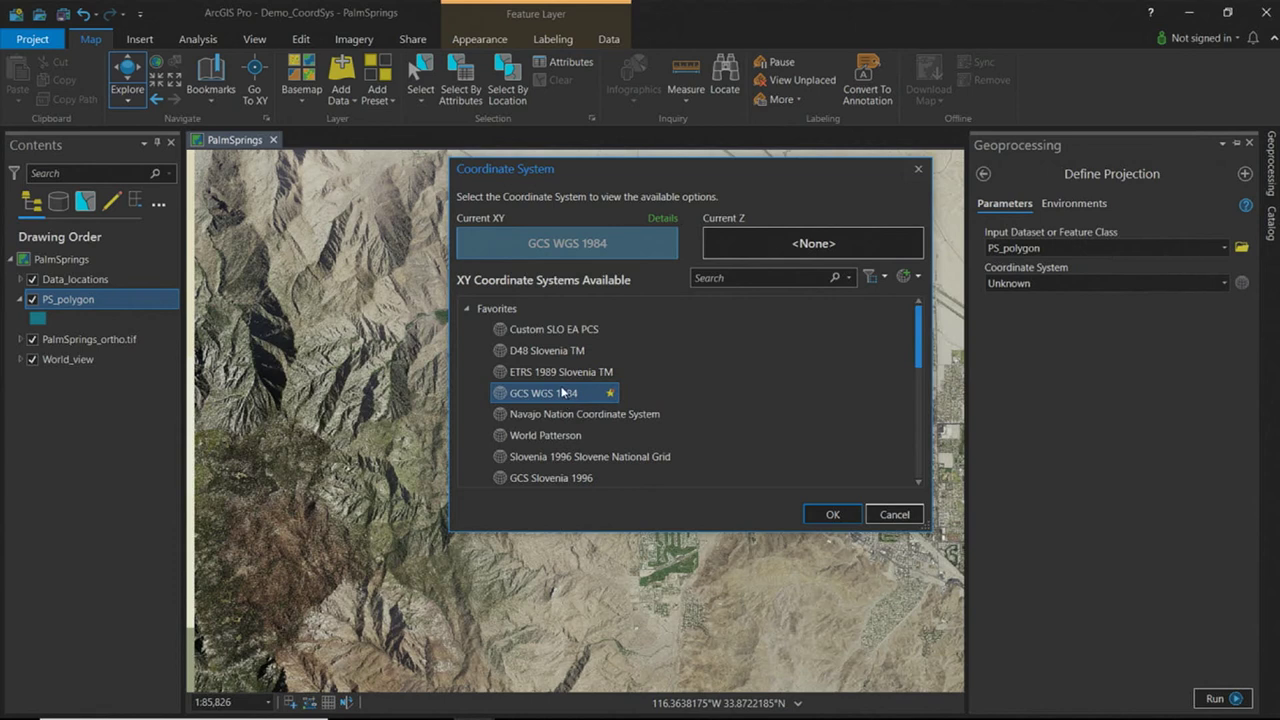
# - Collapse the Favorites group and list the regional groups under Geographic coordinate system
pyautogui.click(467, 311)
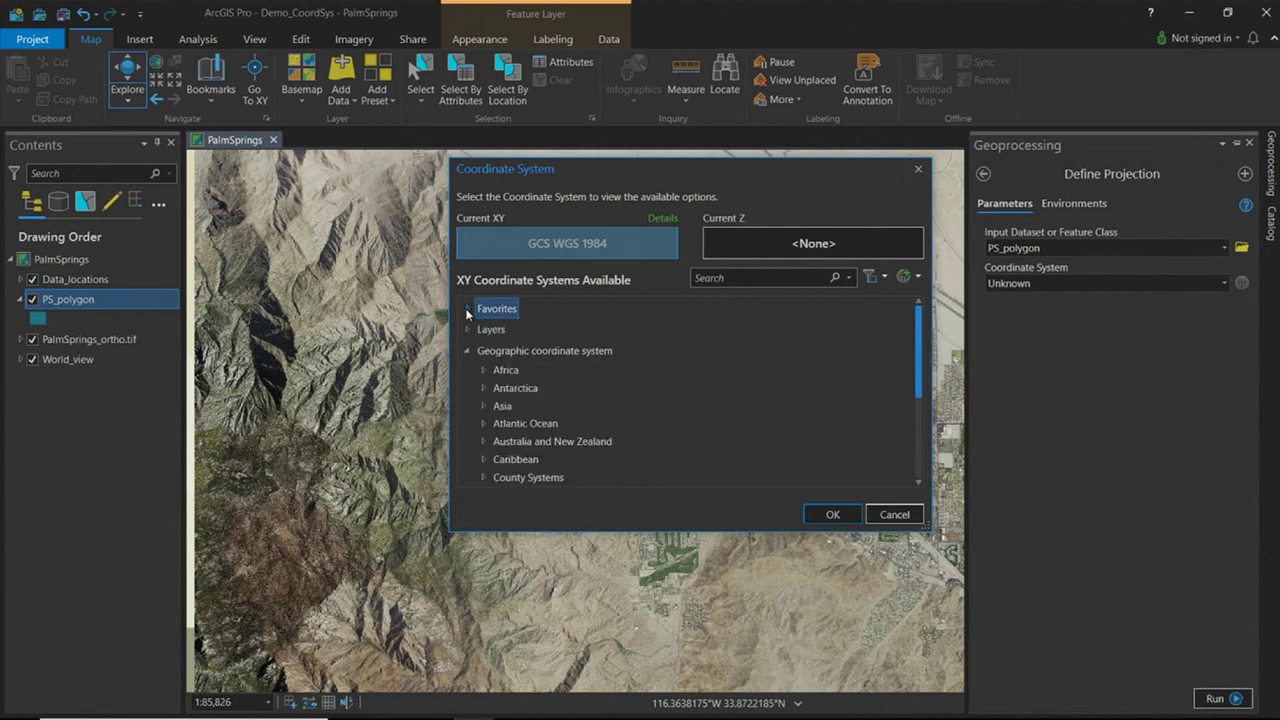
pyautogui.click(467, 351)
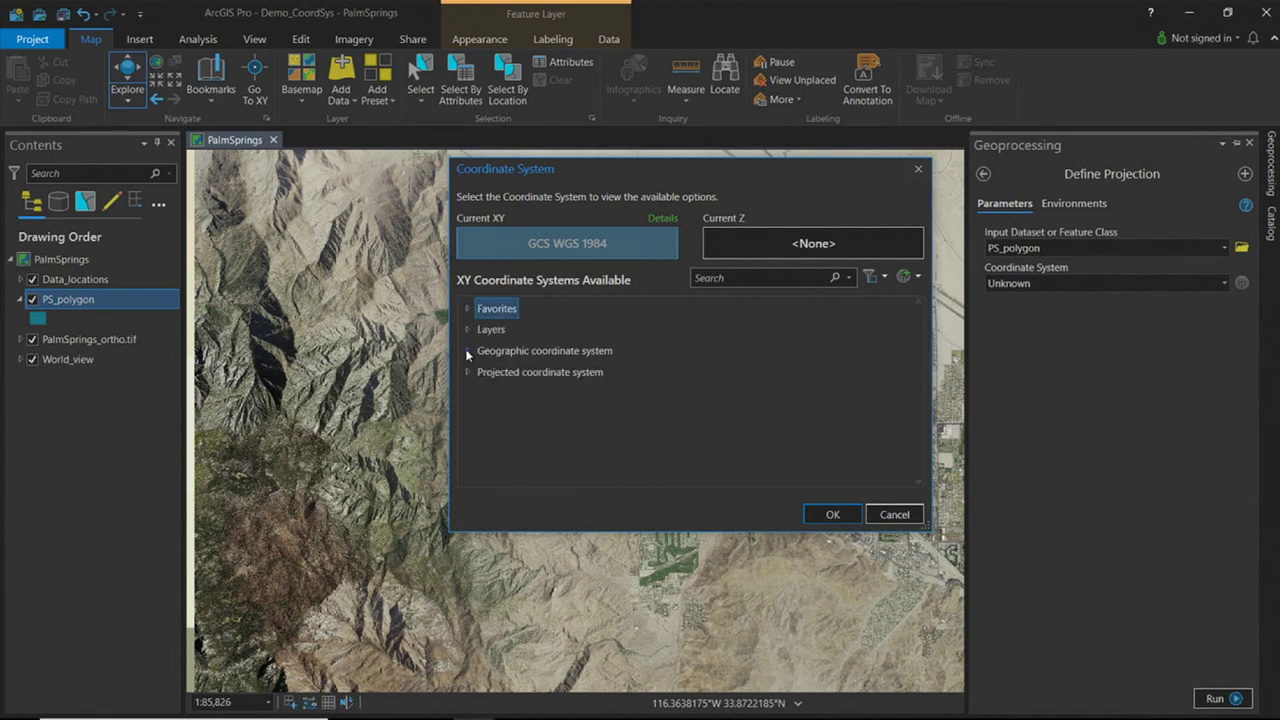
pyautogui.click(467, 351)
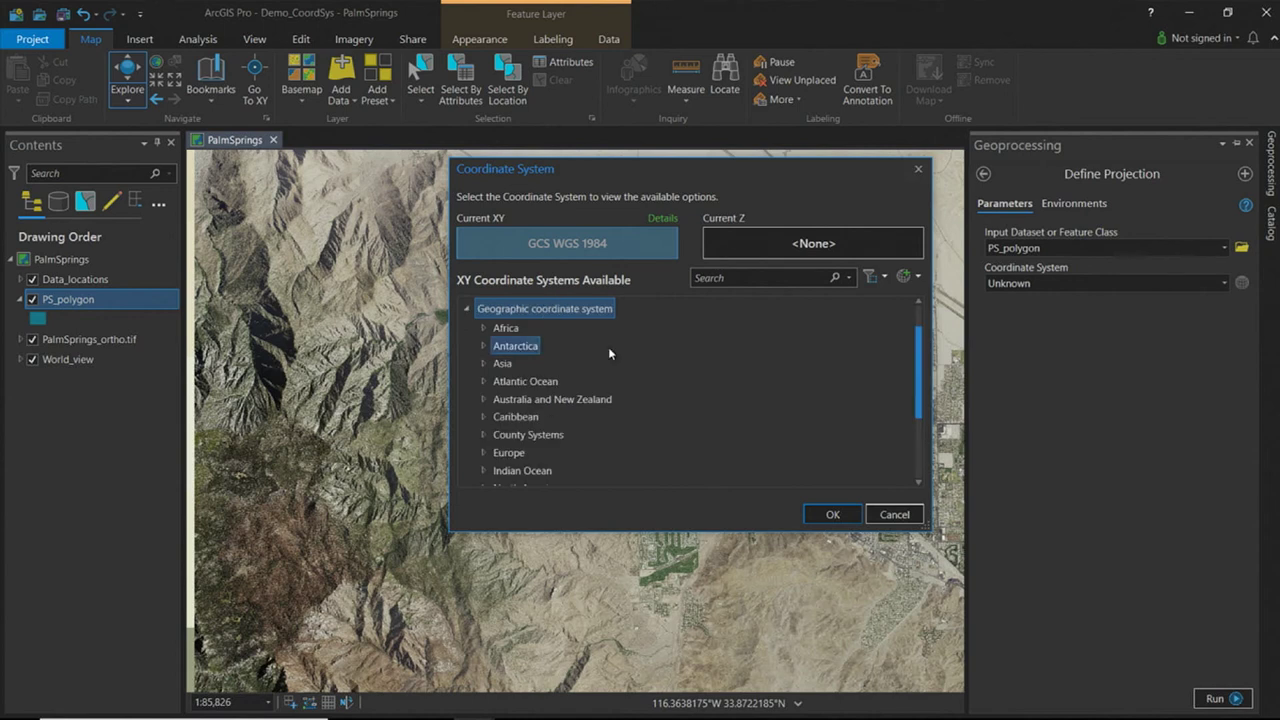
# - Apply a spatial filter to the available coordinate systems, checking the layer extents and display unit choices
pyautogui.click(878, 279)
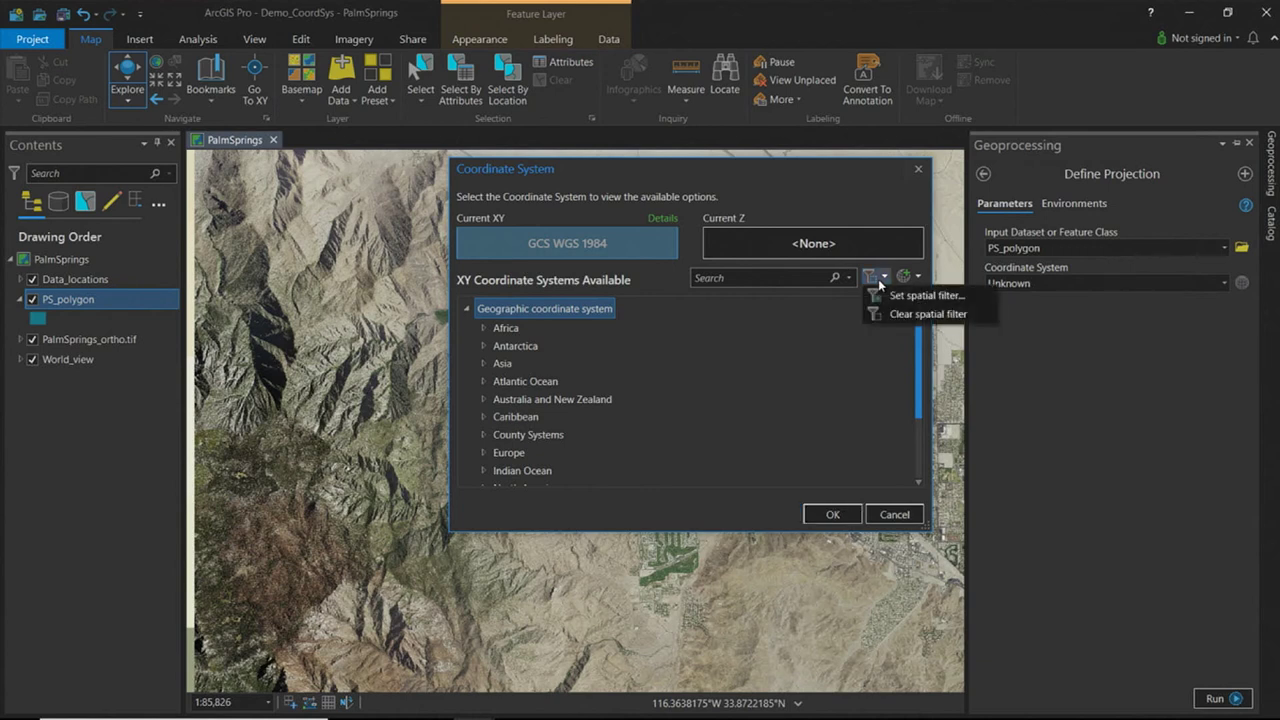
pyautogui.click(946, 300)
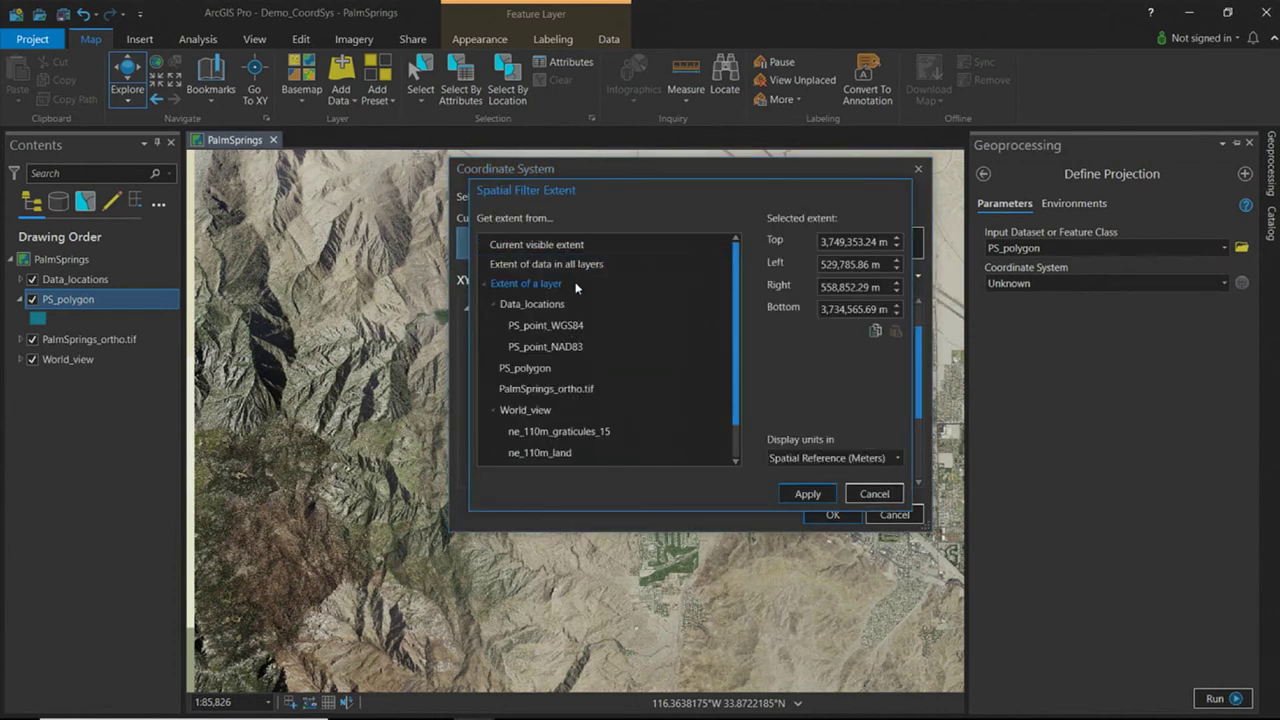
pyautogui.scroll(-1, 728, 265)
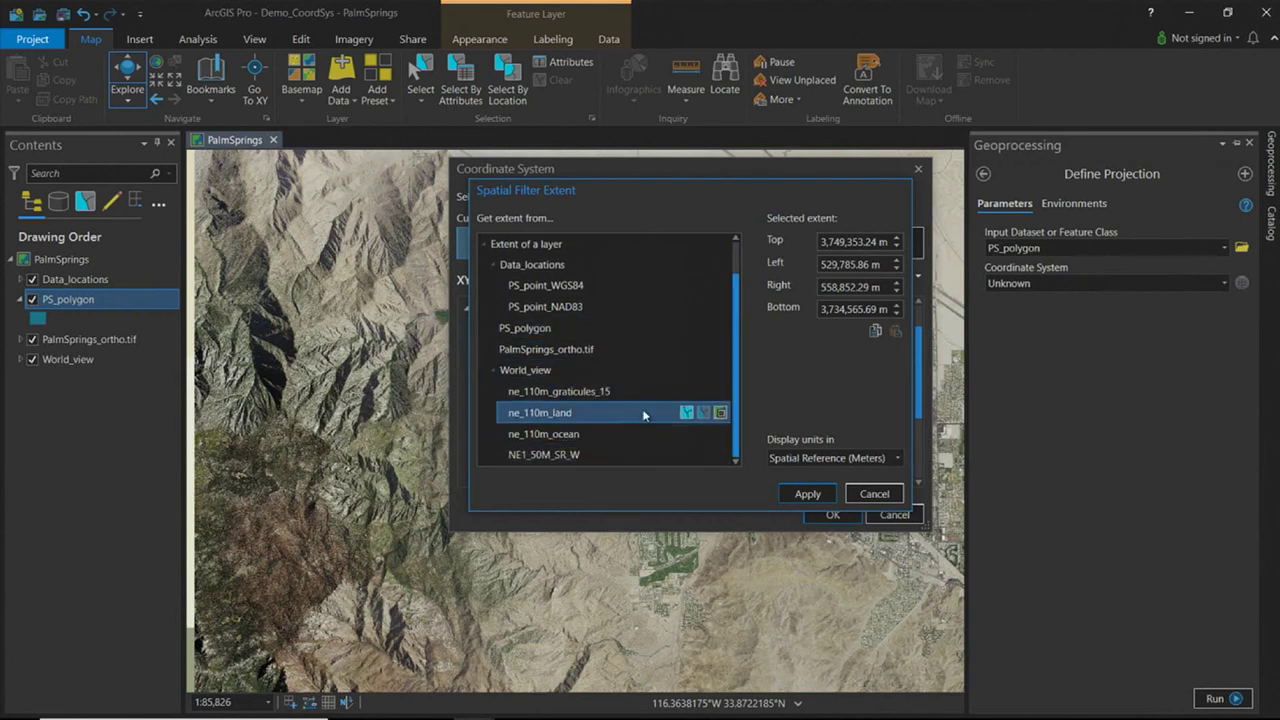
pyautogui.scroll(1, 620, 370)
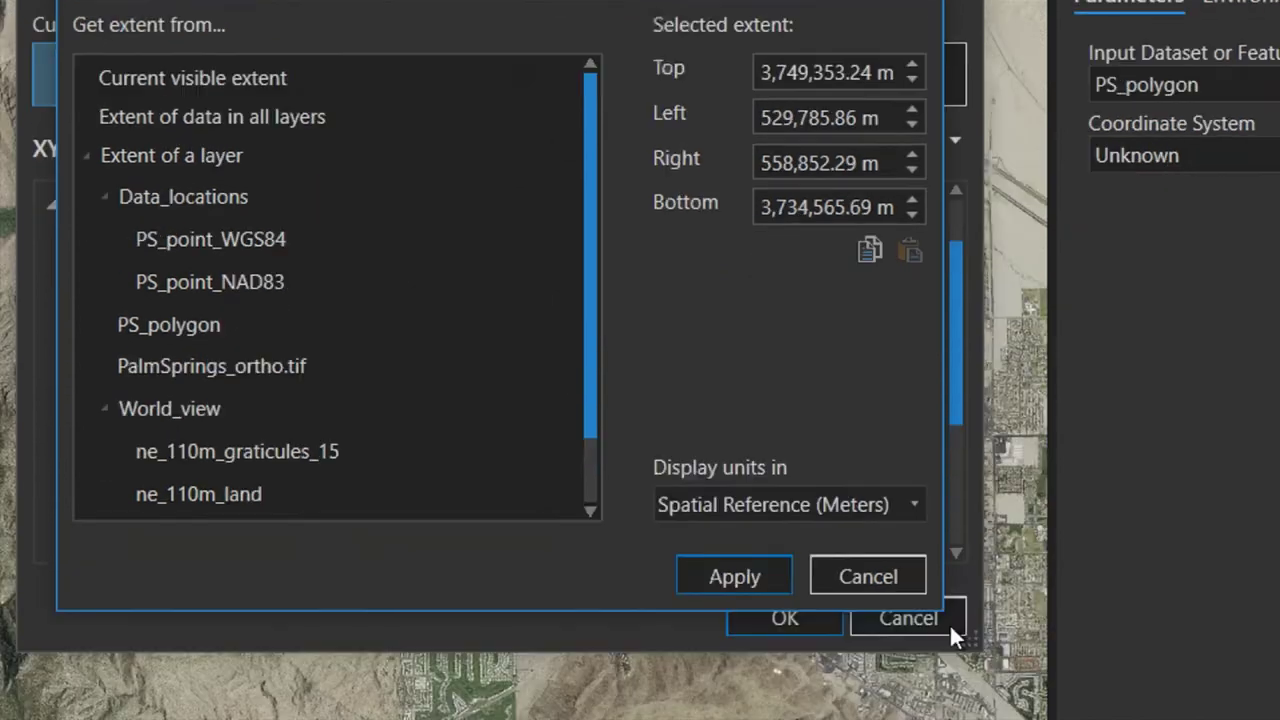
pyautogui.click(913, 681)
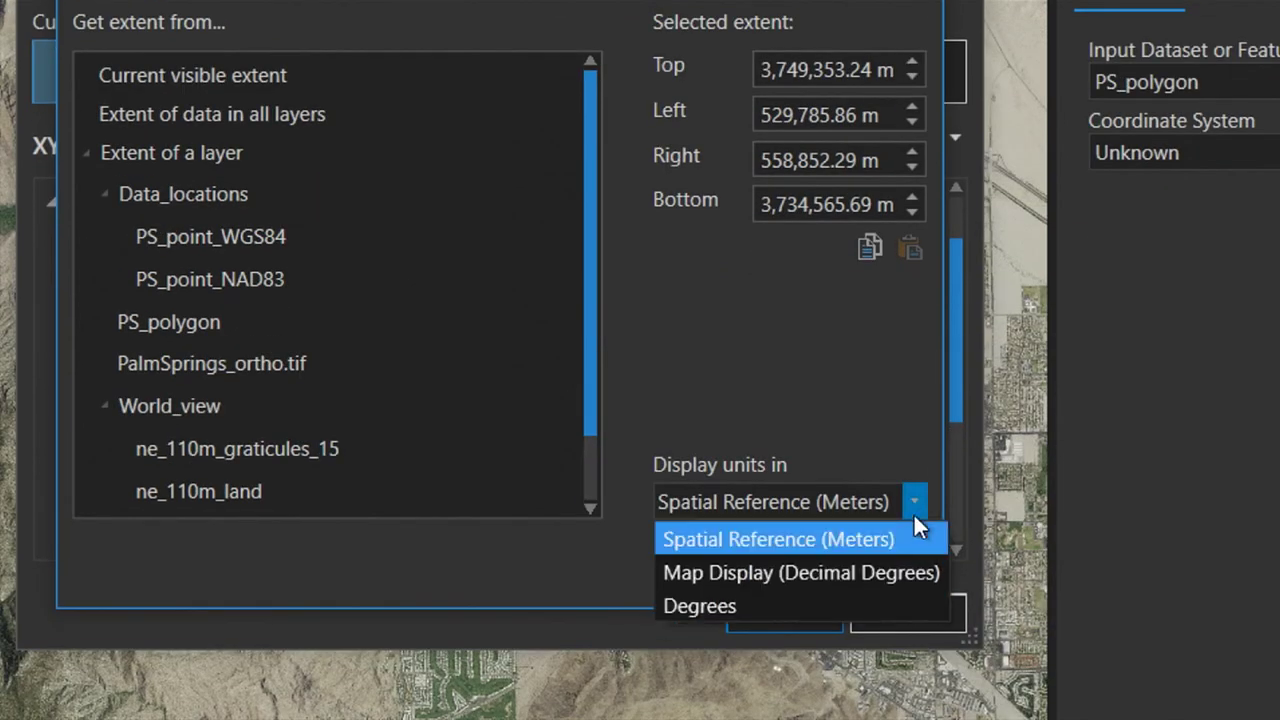
pyautogui.click(898, 604)
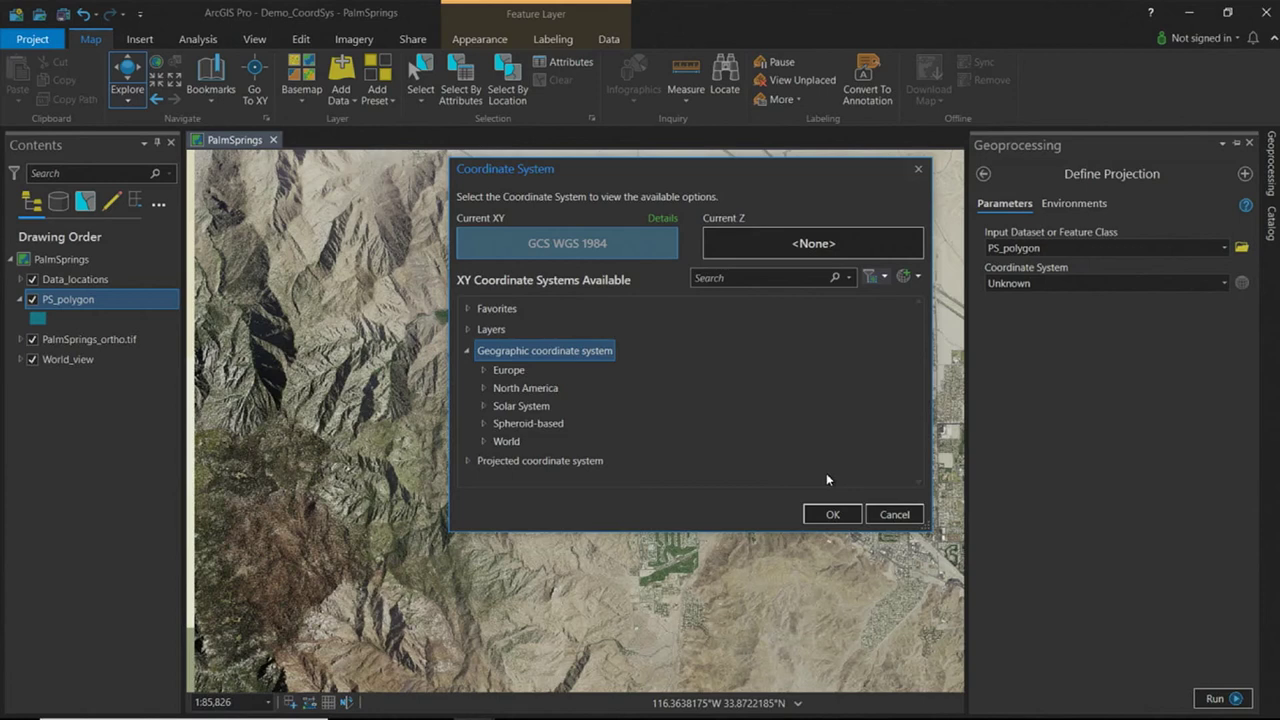
# - Examine the filtered geographic coordinate systems for Canada and for USA and territories under North America, and collapse the geographic group
pyautogui.click(485, 387)
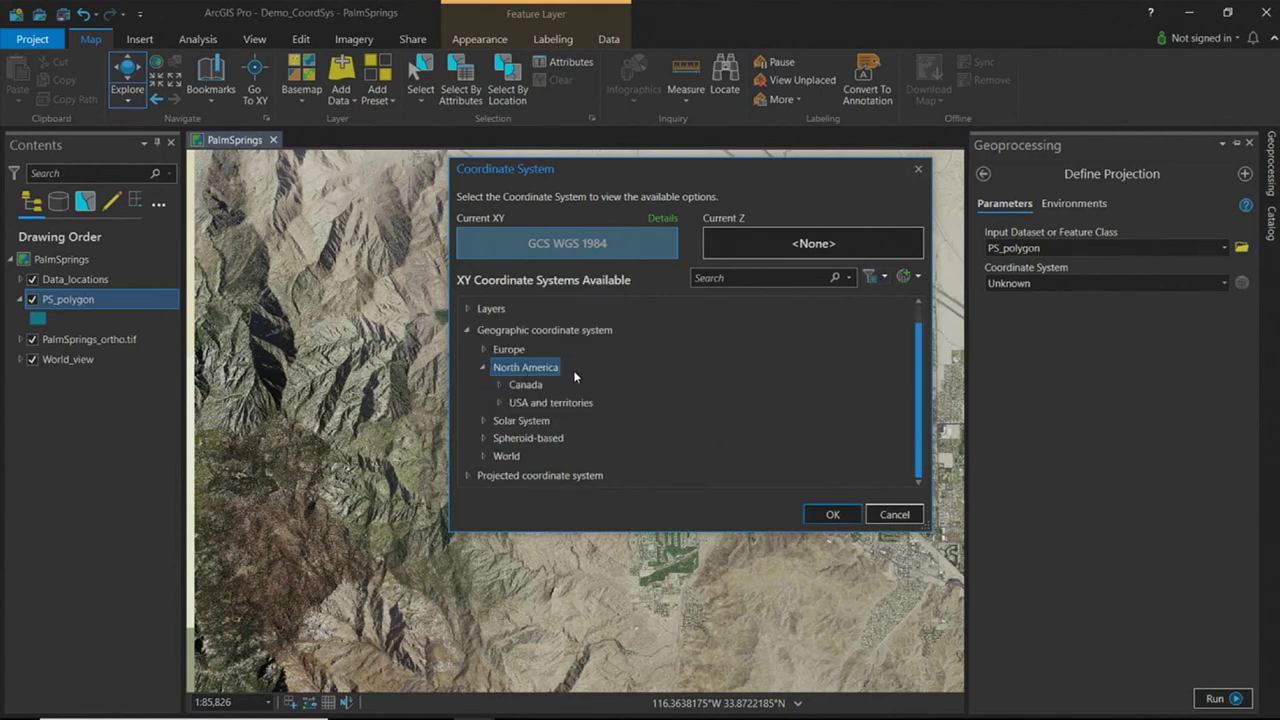
pyautogui.click(500, 386)
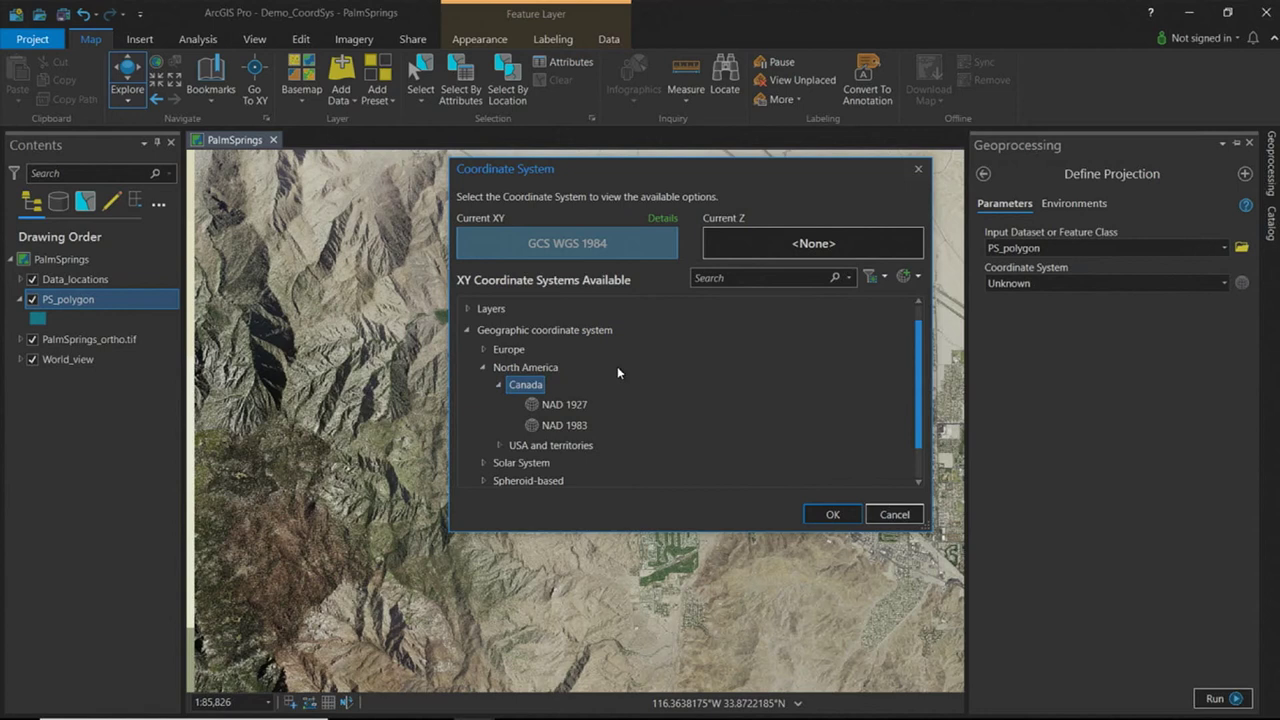
pyautogui.click(500, 386)
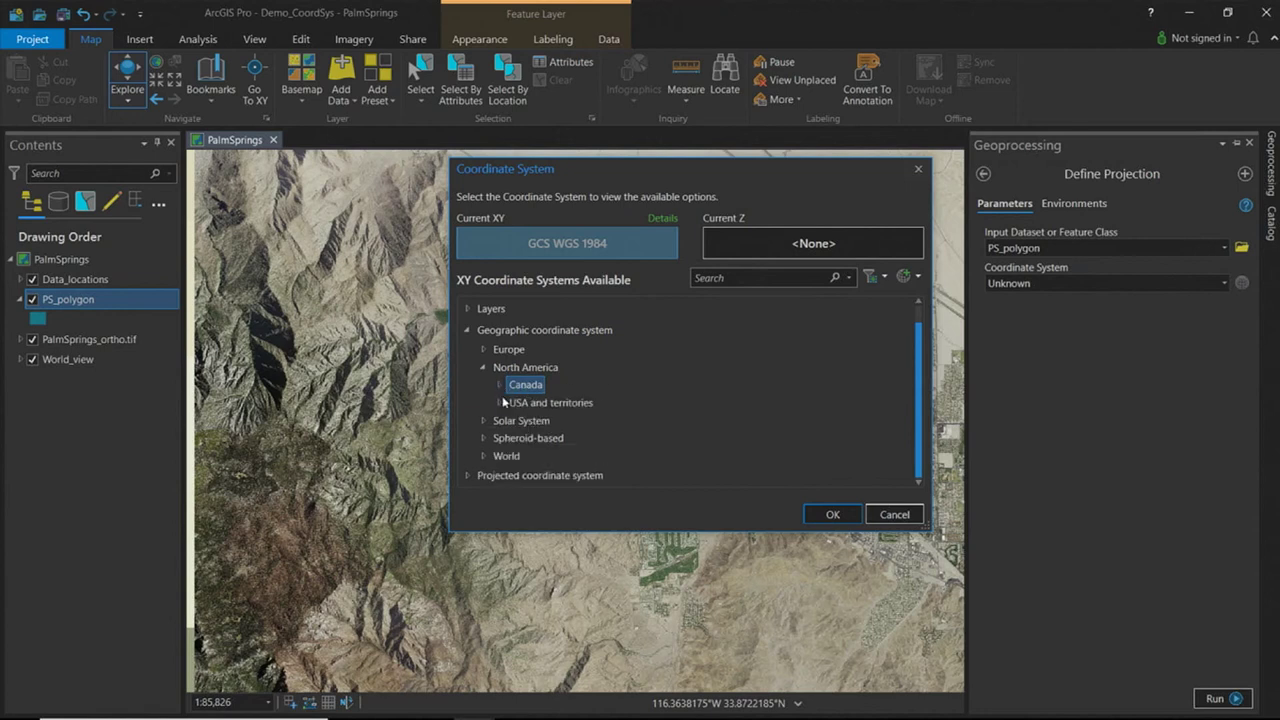
pyautogui.click(502, 402)
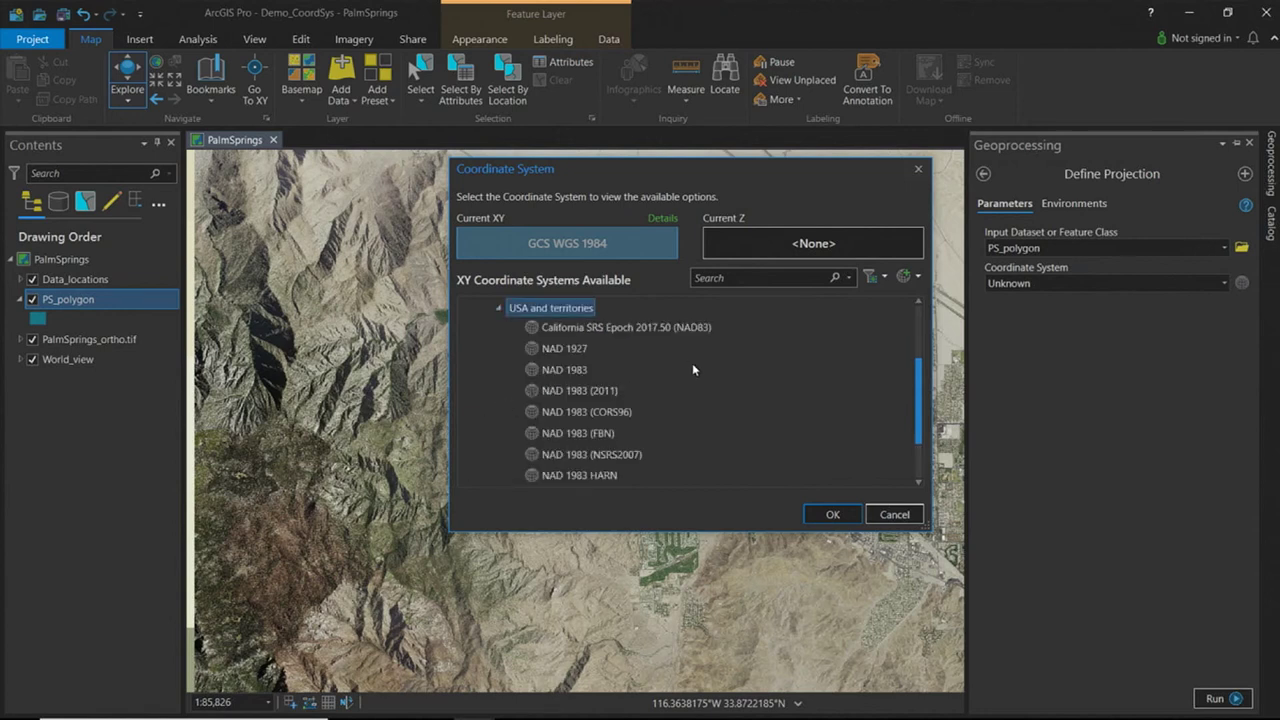
pyautogui.scroll(-1, 698, 370)
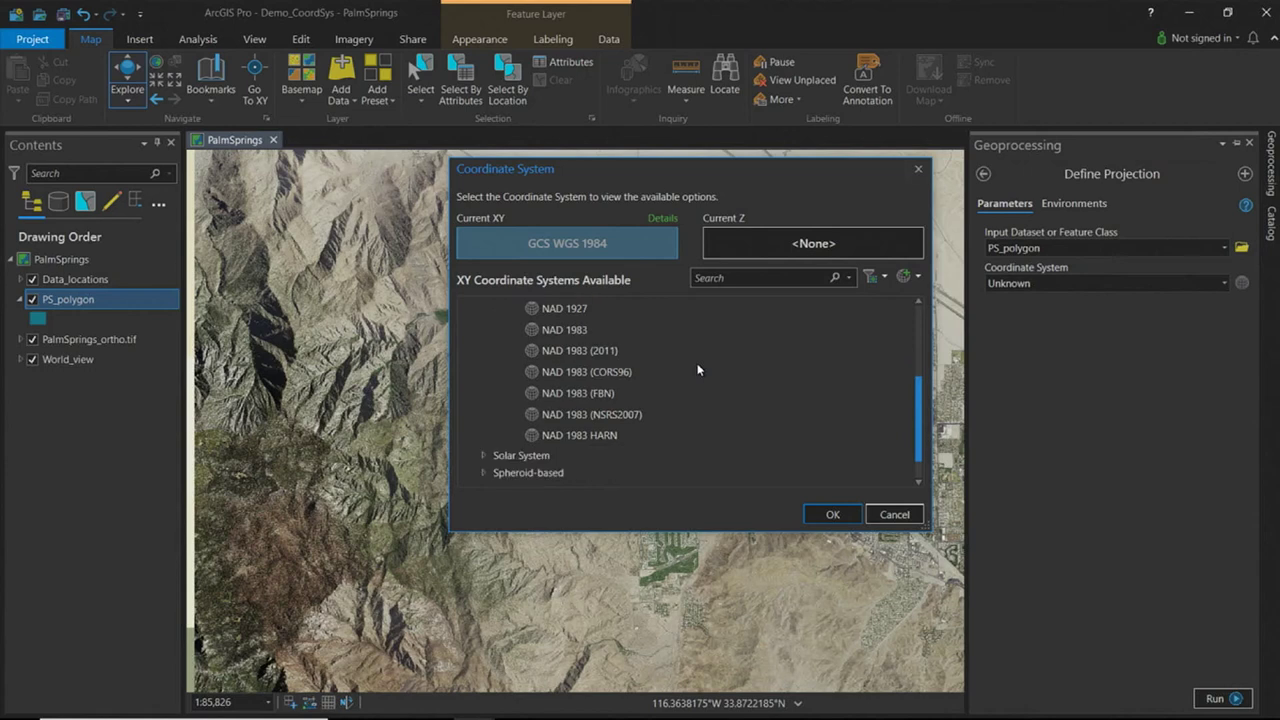
pyautogui.scroll(1, 698, 370)
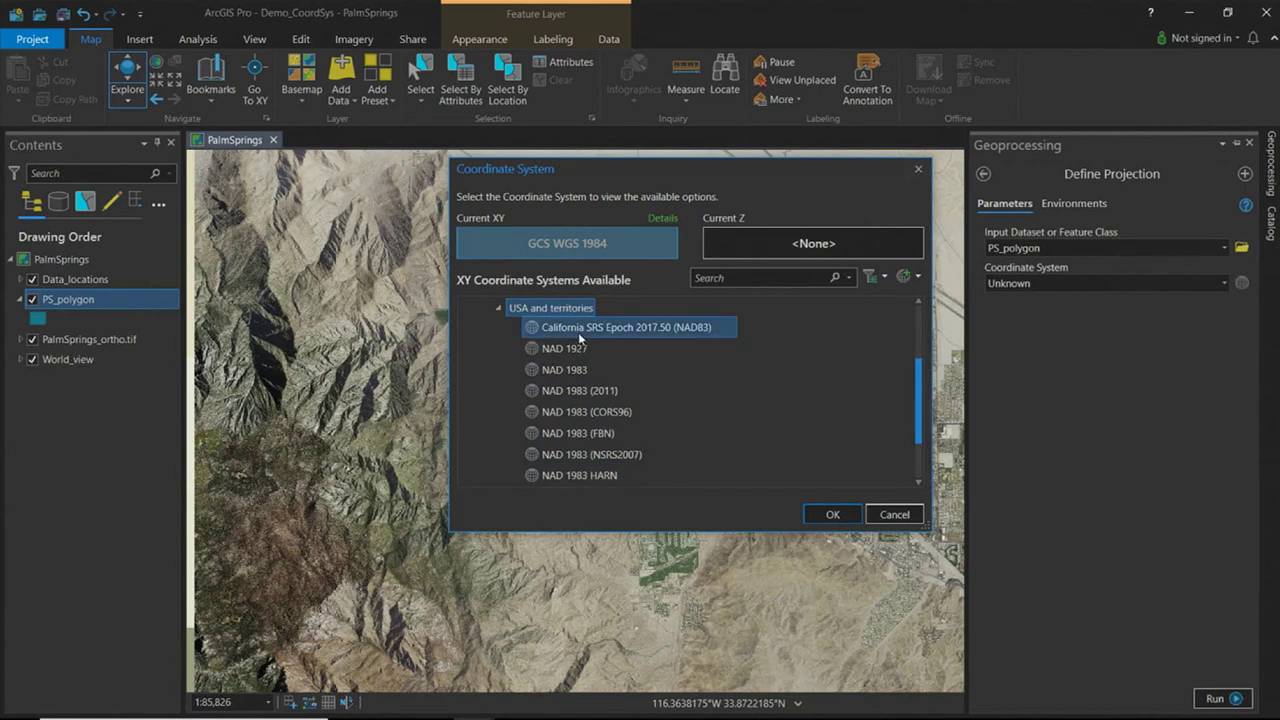
pyautogui.click(498, 308)
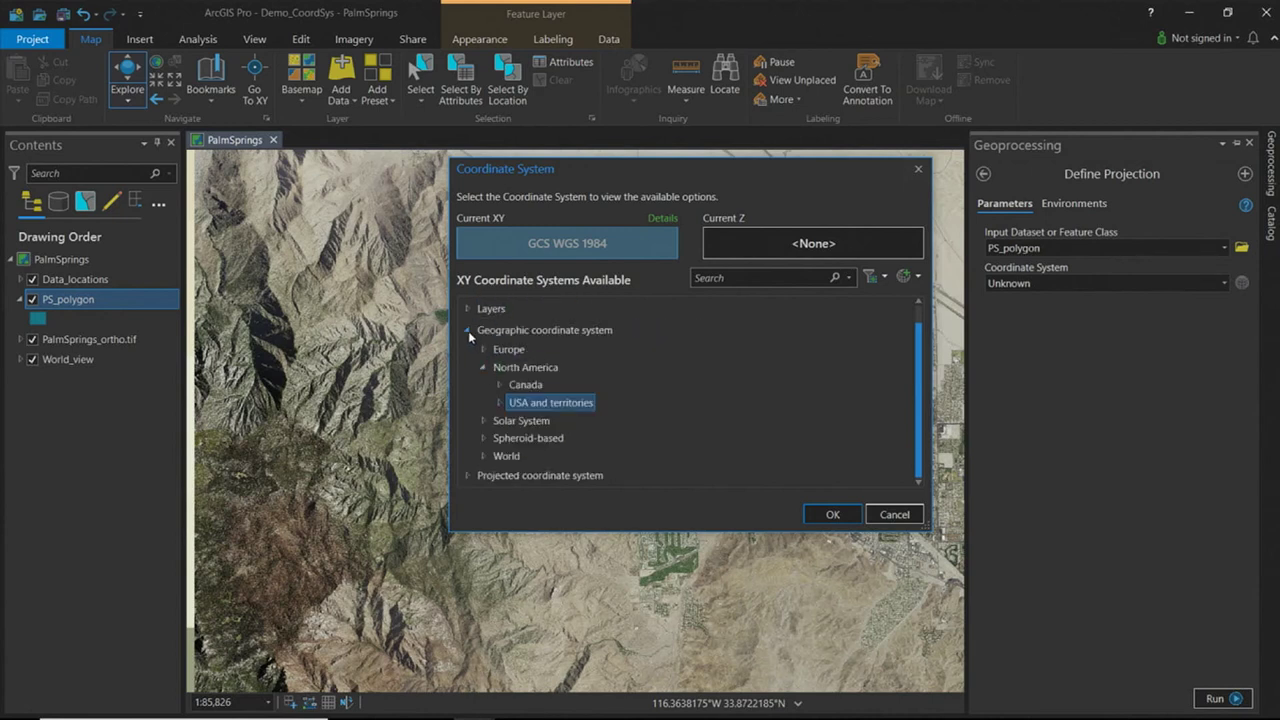
pyautogui.click(467, 331)
# - Examine the filtered projected coordinate systems in the Continental group for North America
pyautogui.click(468, 371)
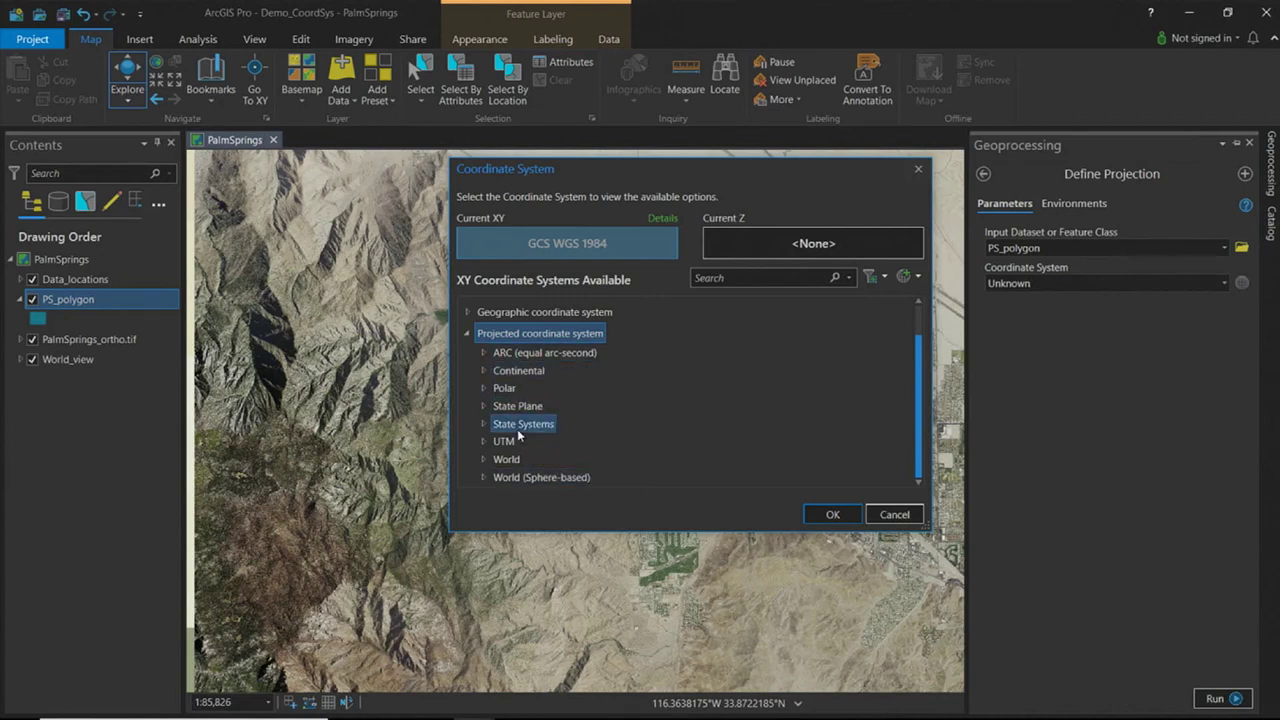
pyautogui.click(481, 369)
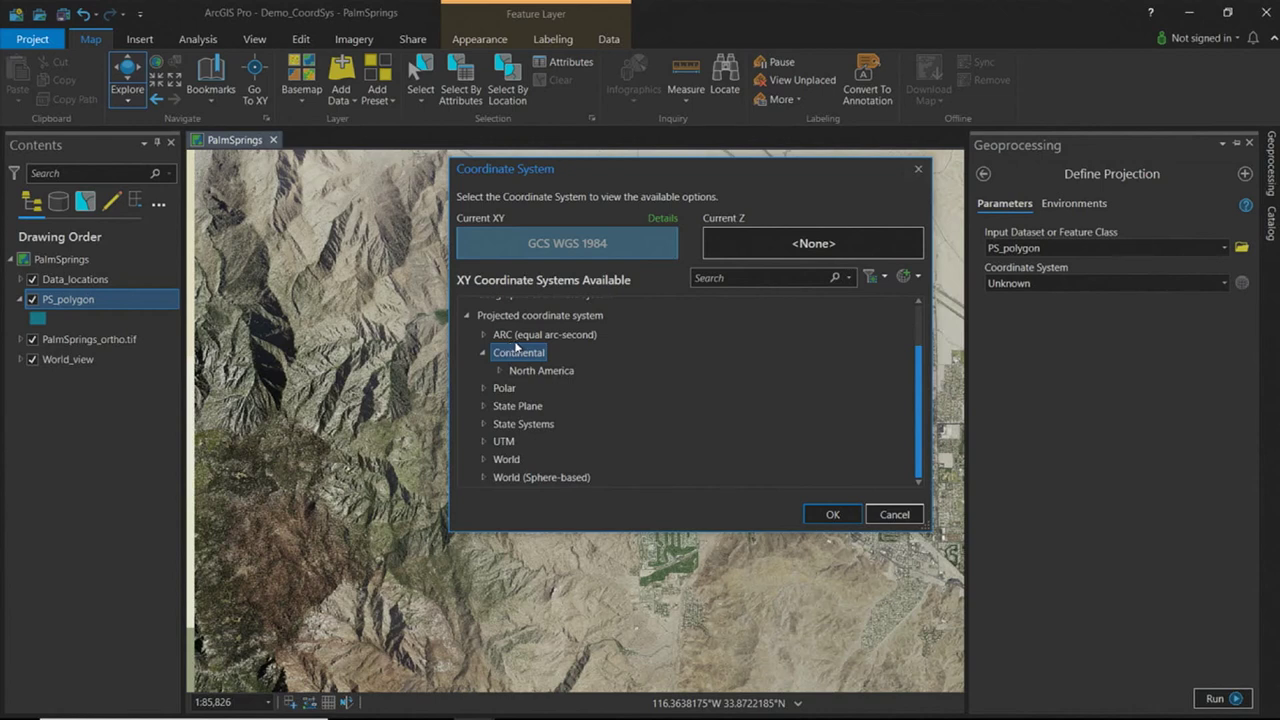
pyautogui.click(500, 371)
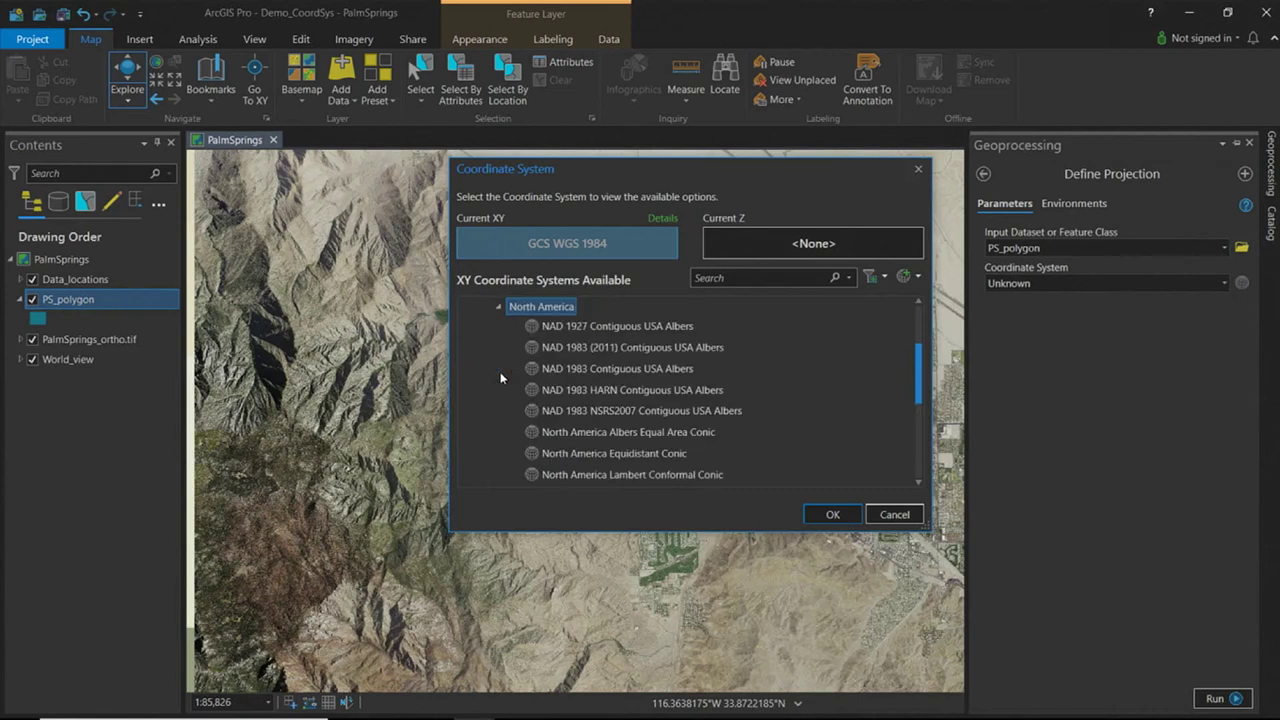
pyautogui.click(499, 306)
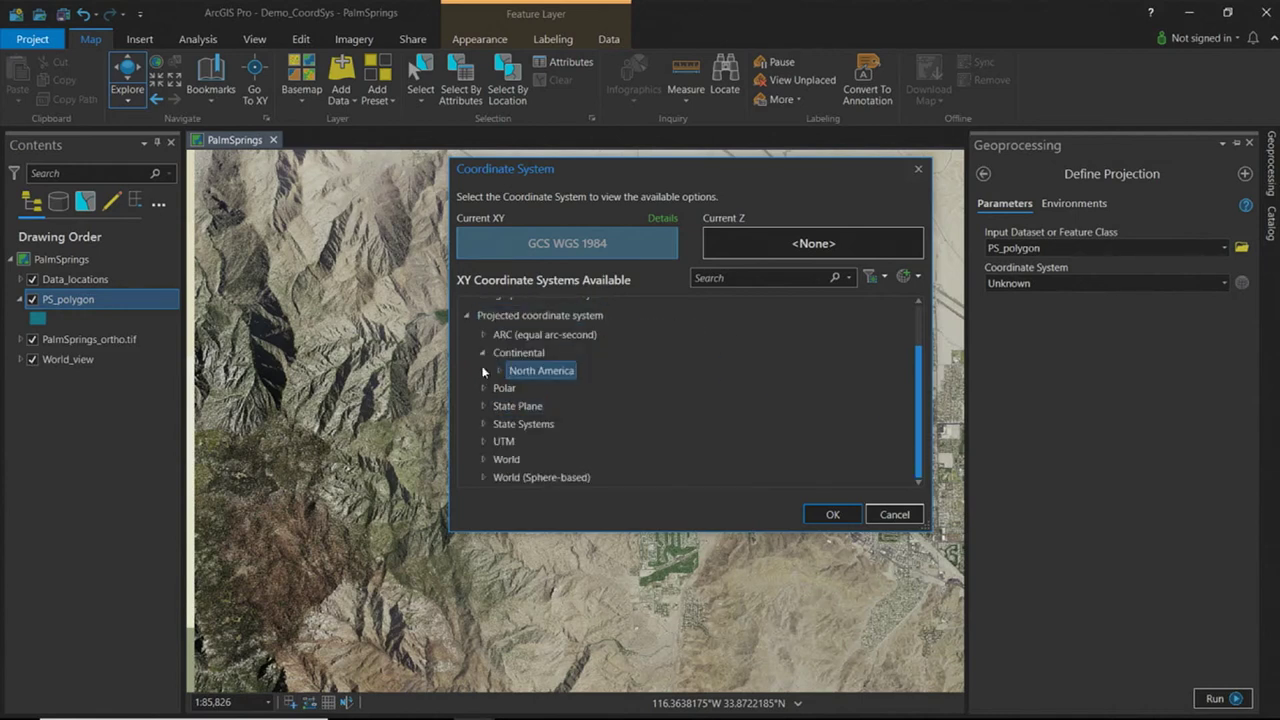
pyautogui.click(482, 353)
# - Examine the filtered UTM projected systems for WGS 1984 in the Northern Hemisphere, and collapse the UTM group
pyautogui.click(482, 441)
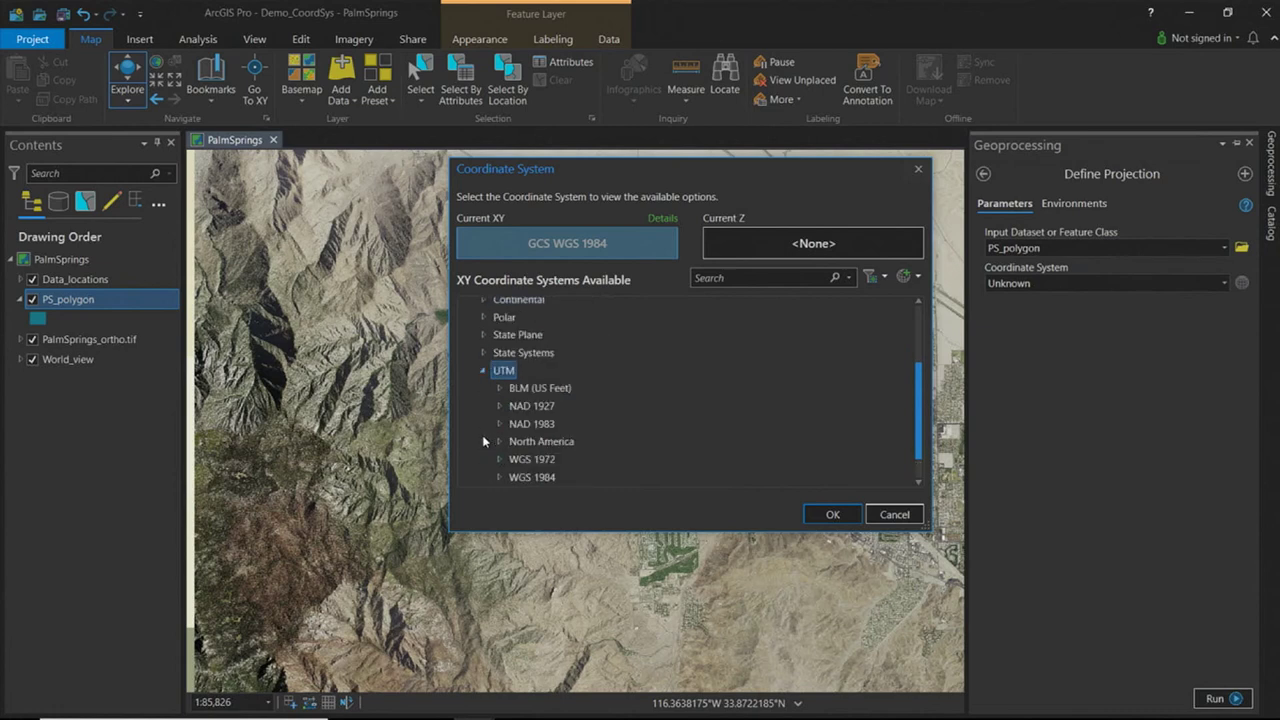
pyautogui.scroll(-1, 617, 388)
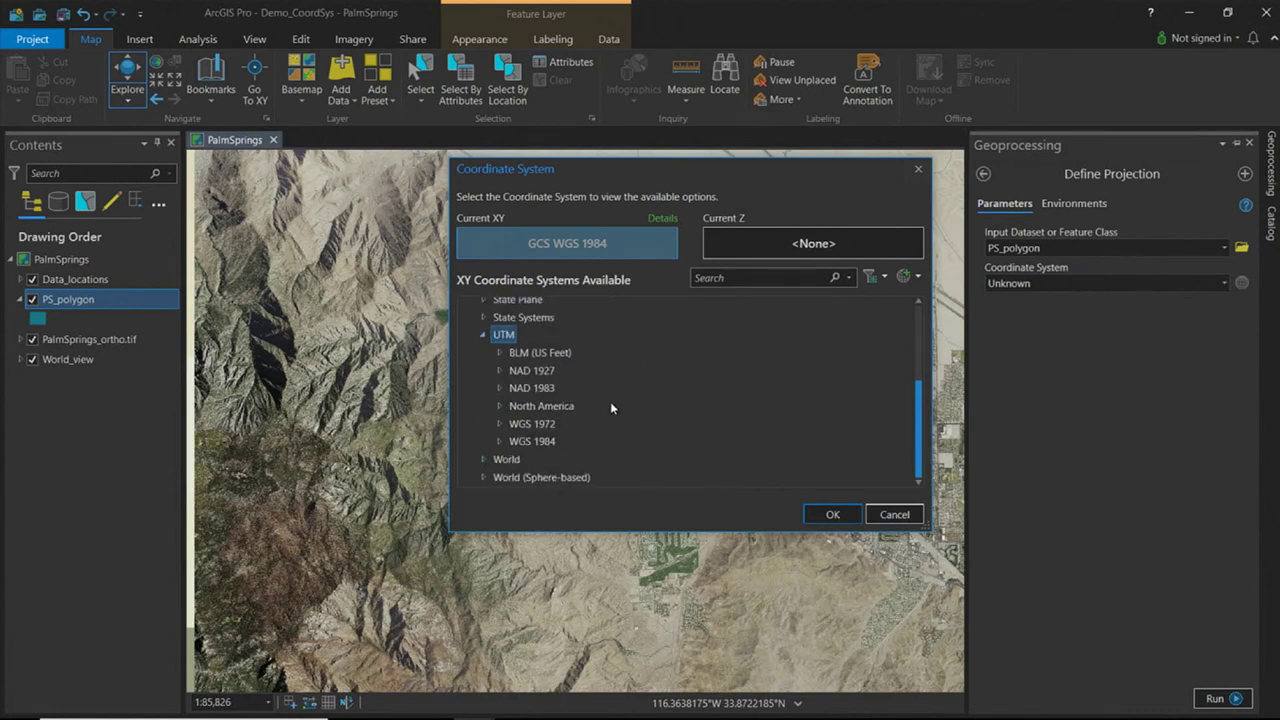
pyautogui.click(501, 441)
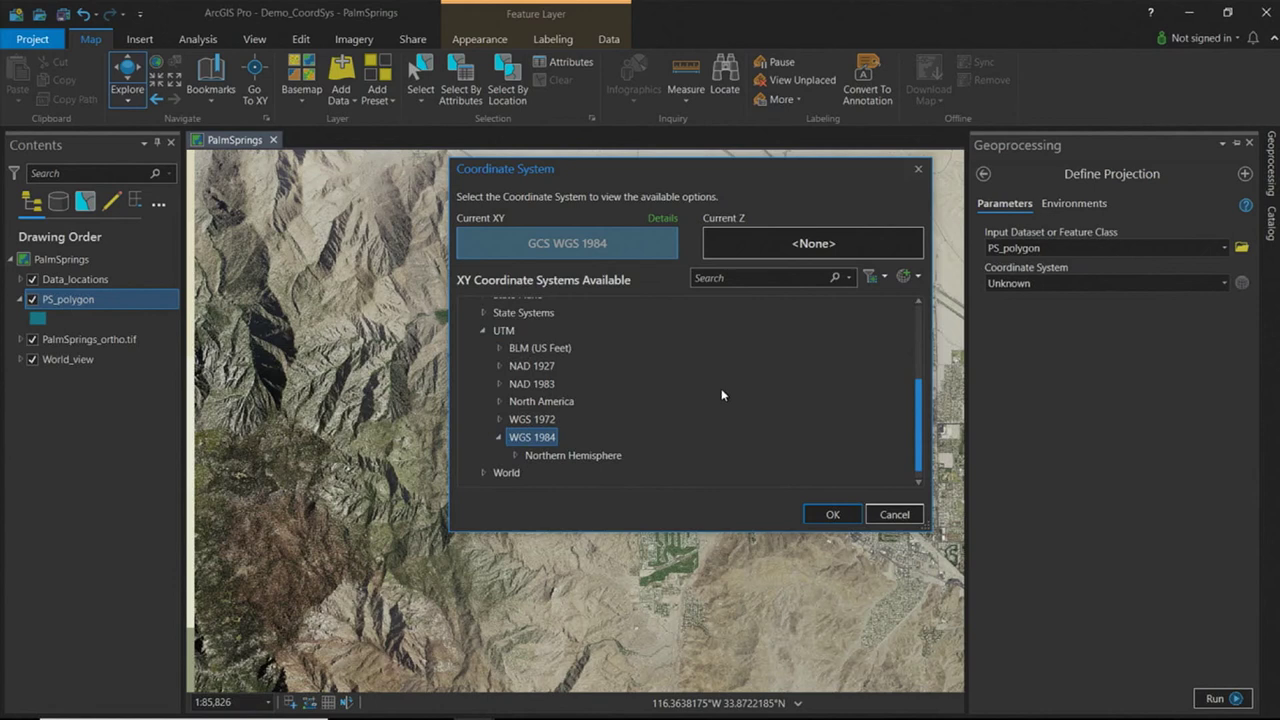
pyautogui.click(516, 456)
pyautogui.scroll(-1, 661, 379)
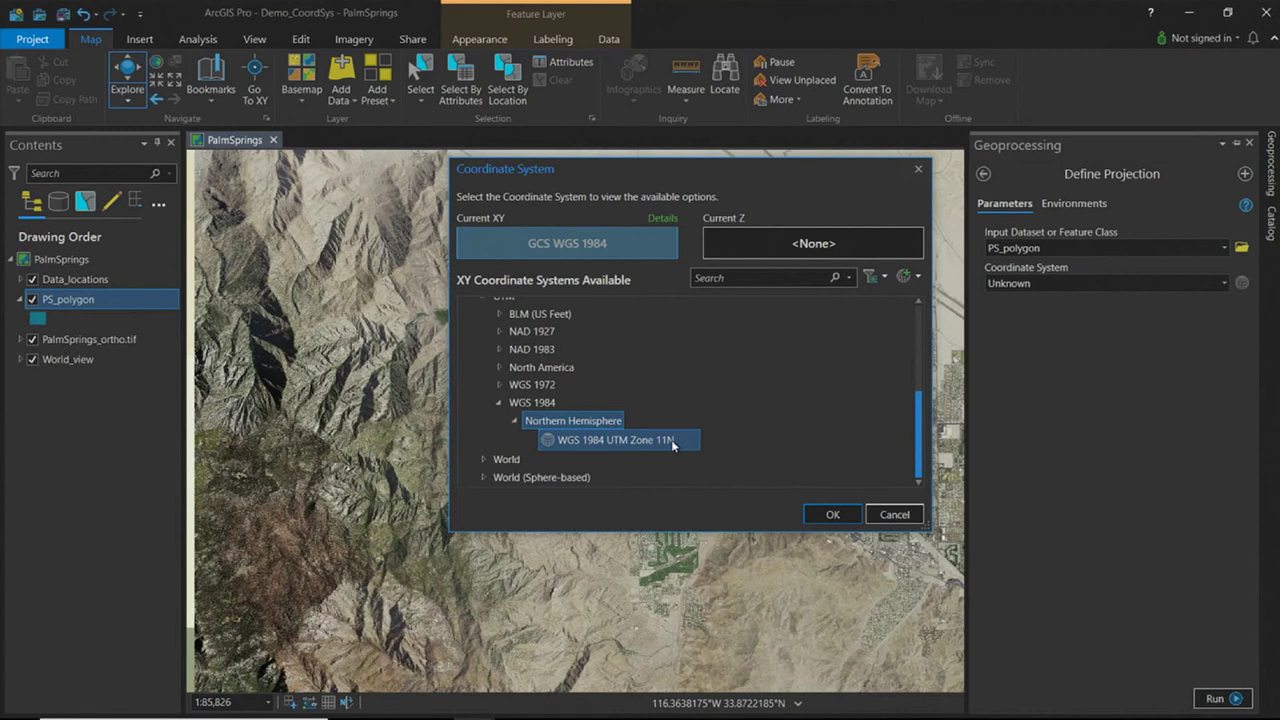
pyautogui.click(497, 402)
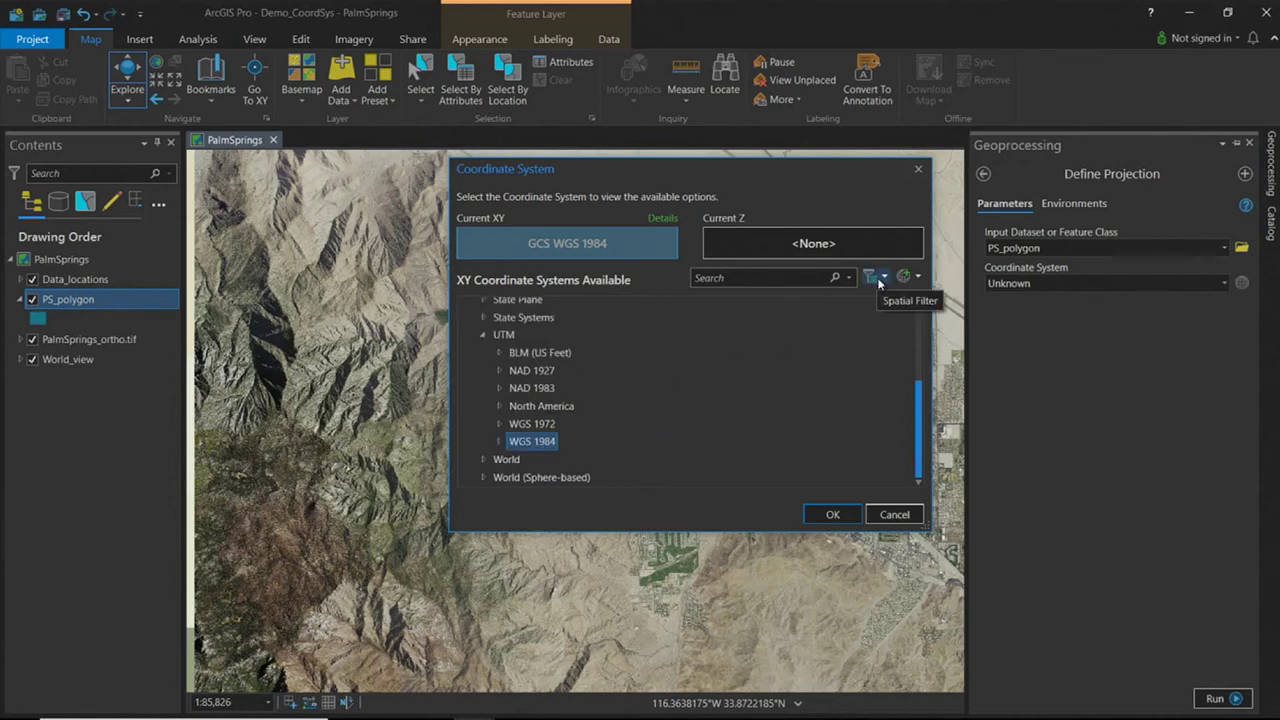
pyautogui.click(482, 335)
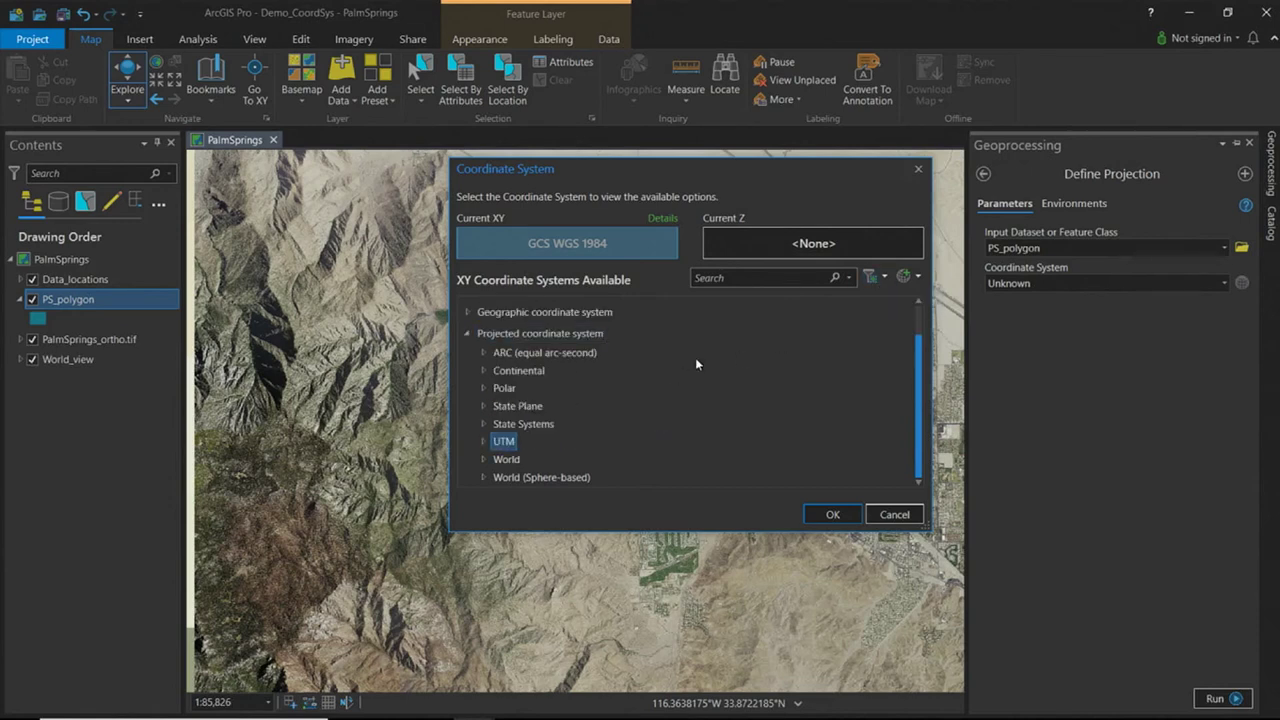
# - Clear the spatial filter and collapse the full list of projected coordinate systems
pyautogui.click(878, 283)
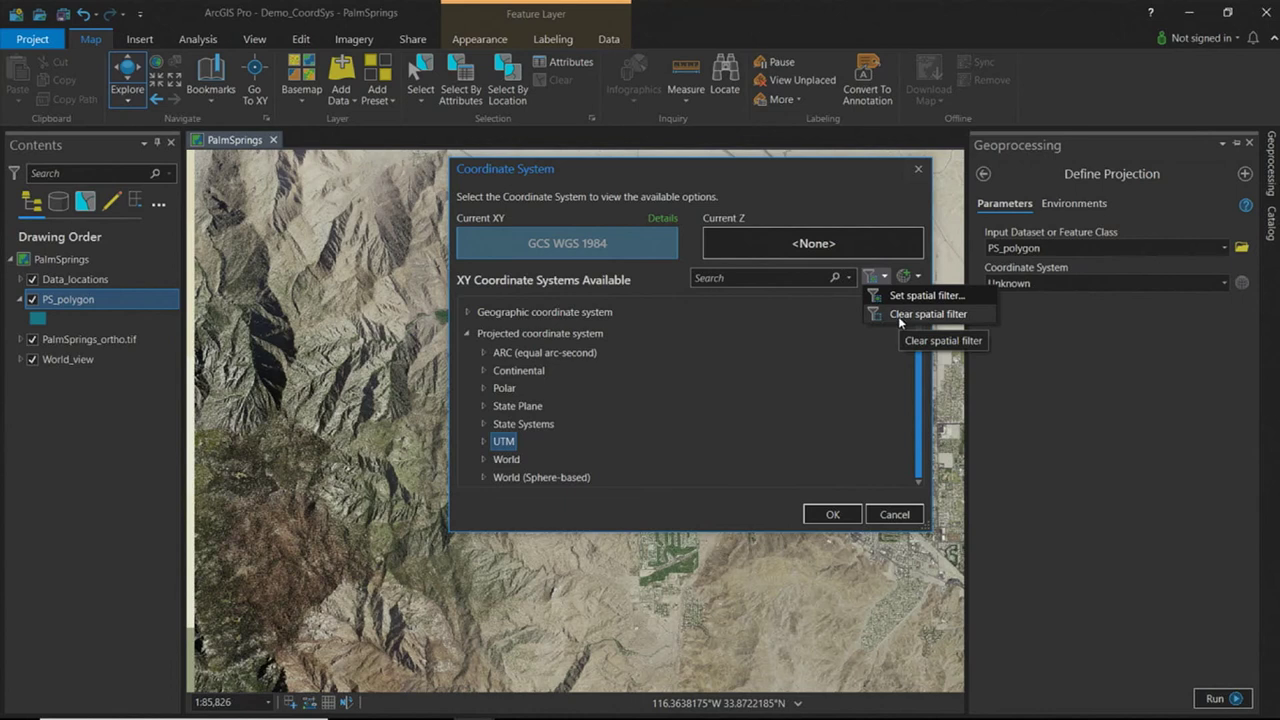
pyautogui.click(898, 316)
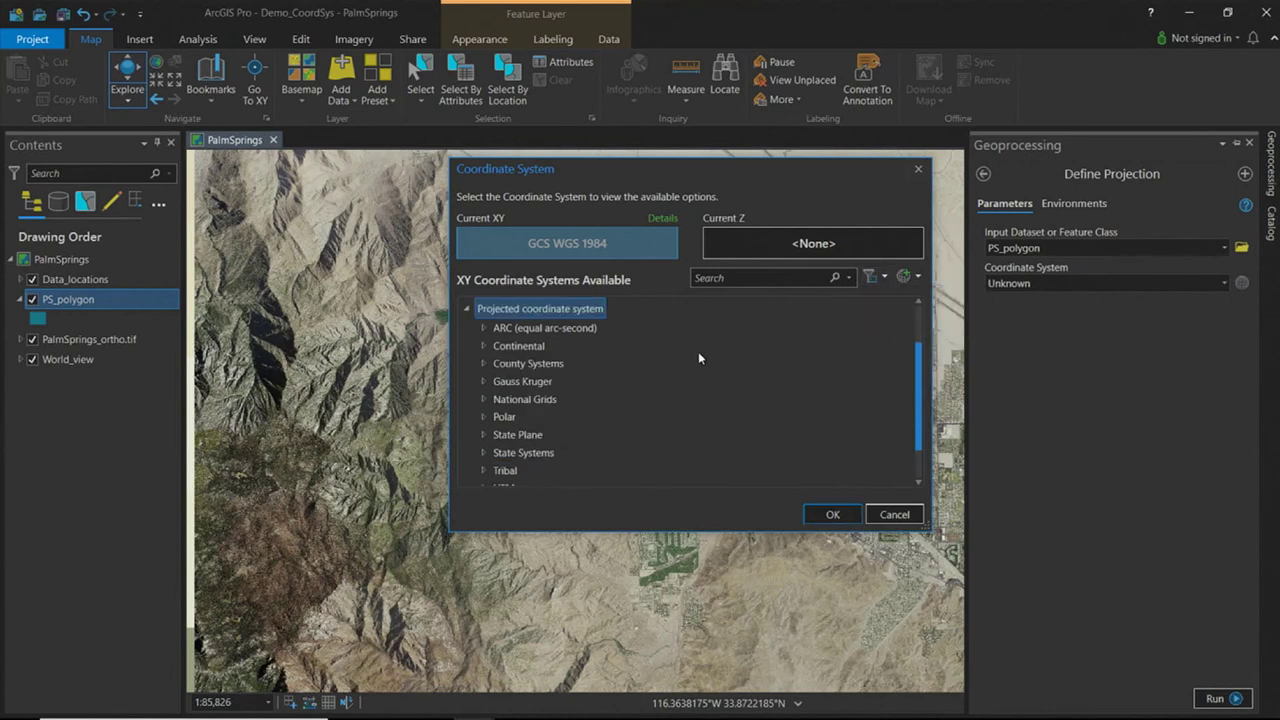
pyautogui.scroll(-2, 615, 333)
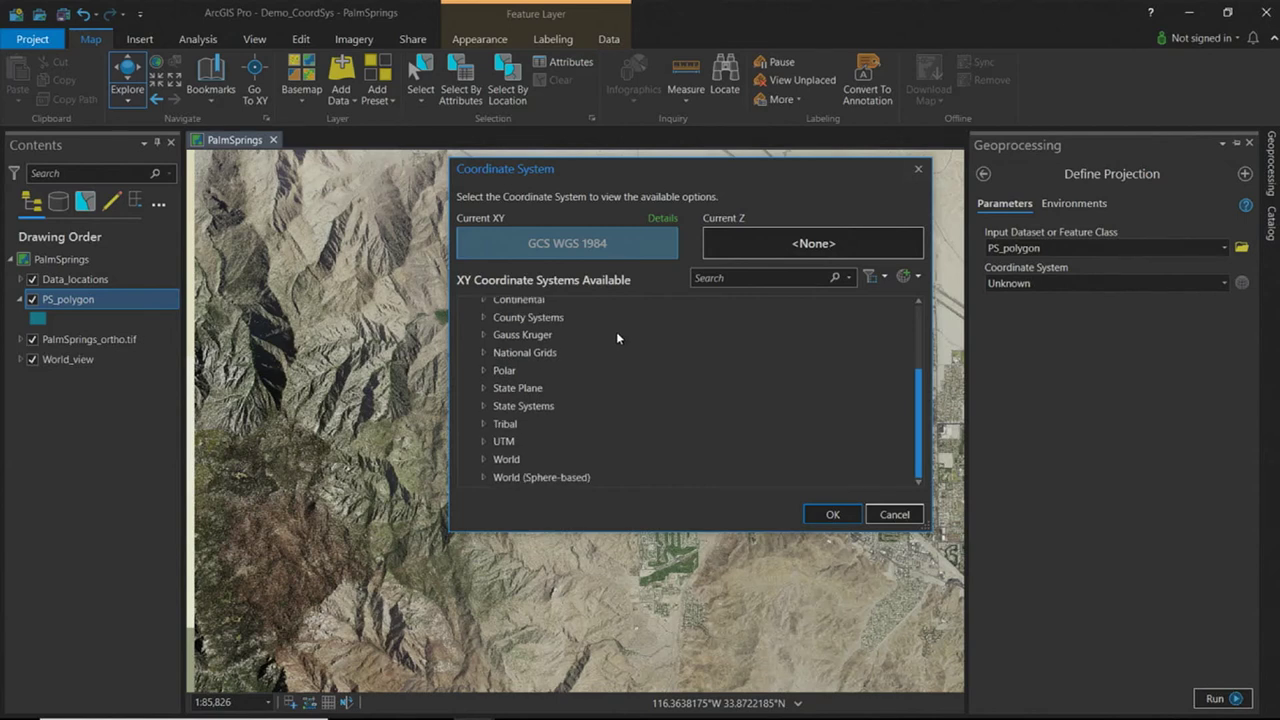
pyautogui.scroll(3, 616, 338)
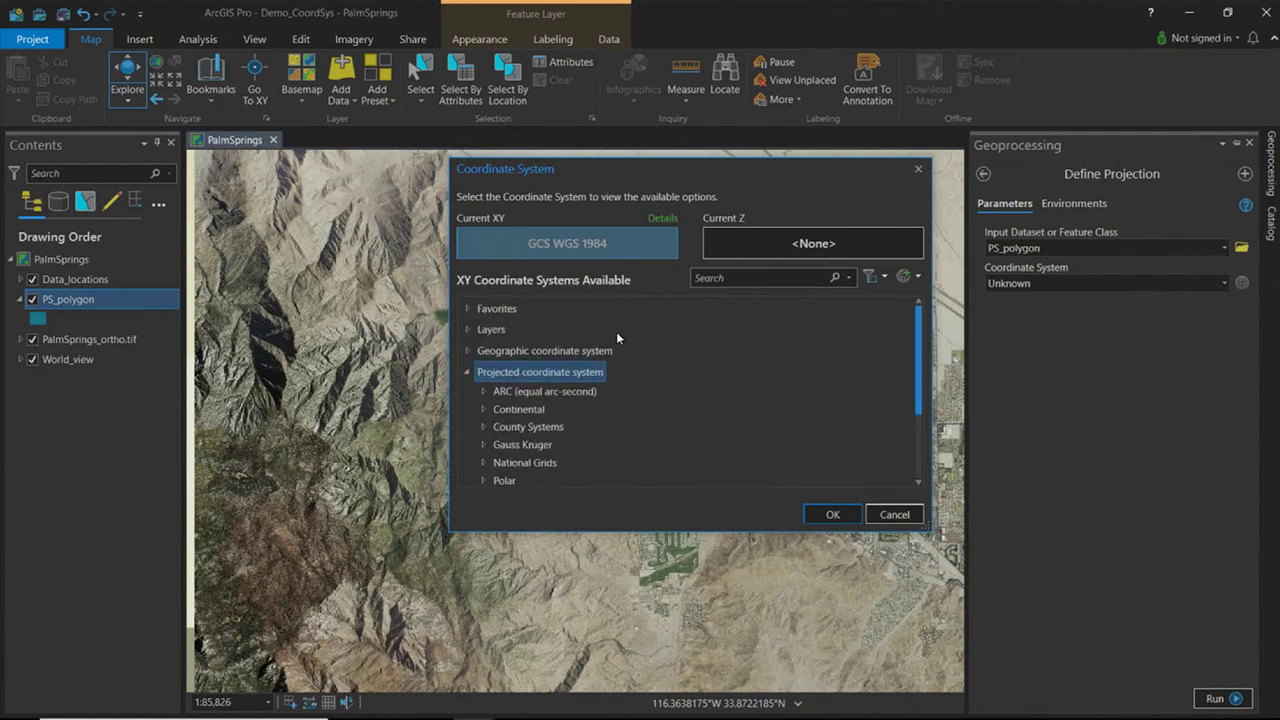
pyautogui.click(468, 372)
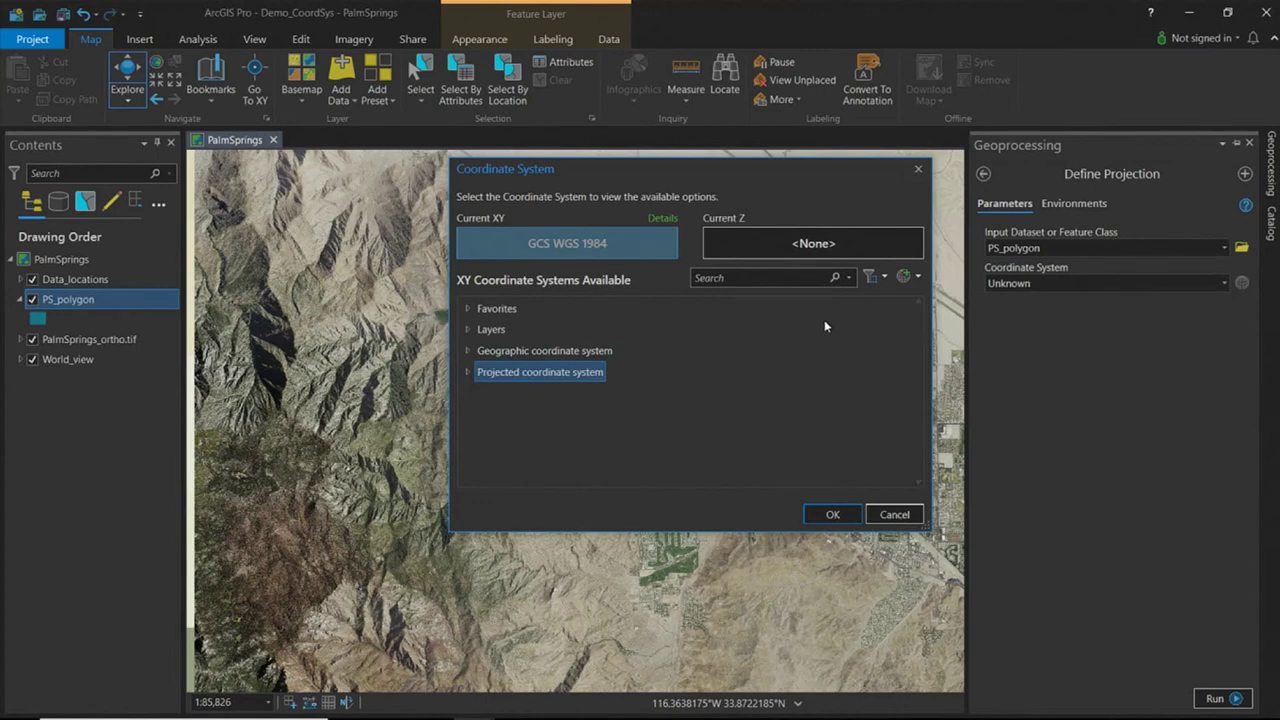
pyautogui.click(783, 277)
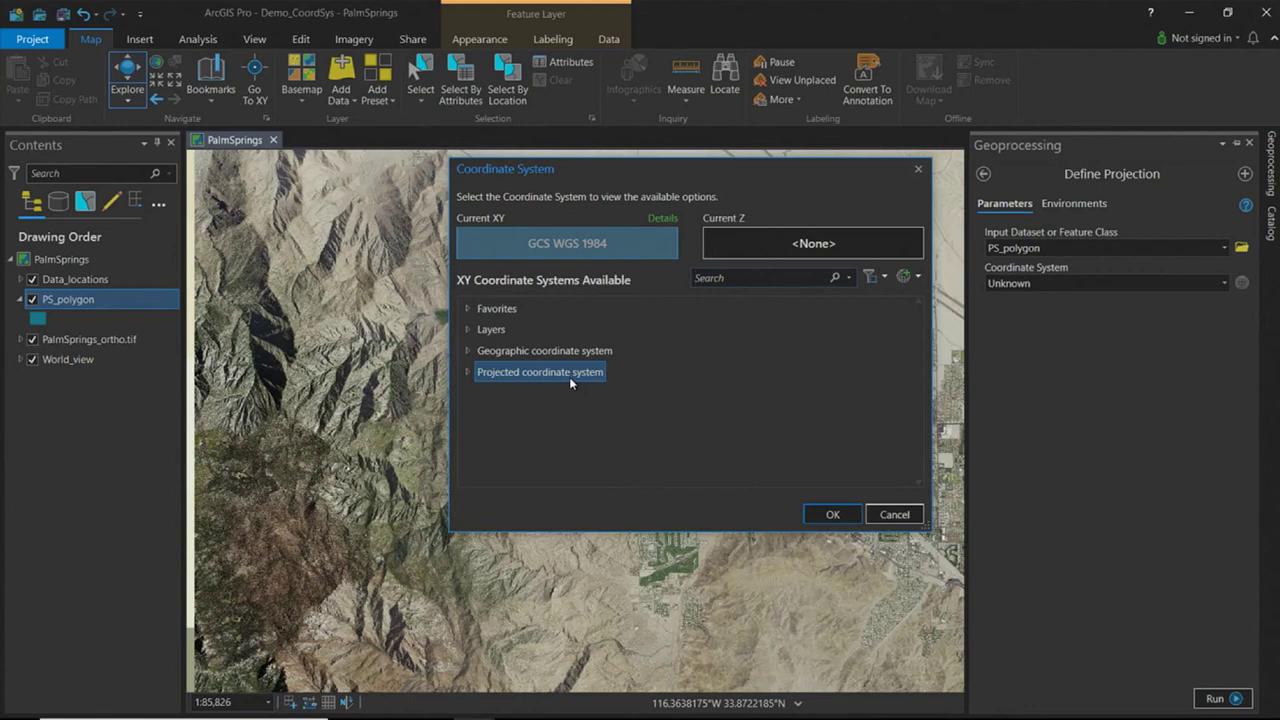
# - Review the options for adding a coordinate system and open the definition of a new projected coordinate system
pyautogui.click(917, 279)
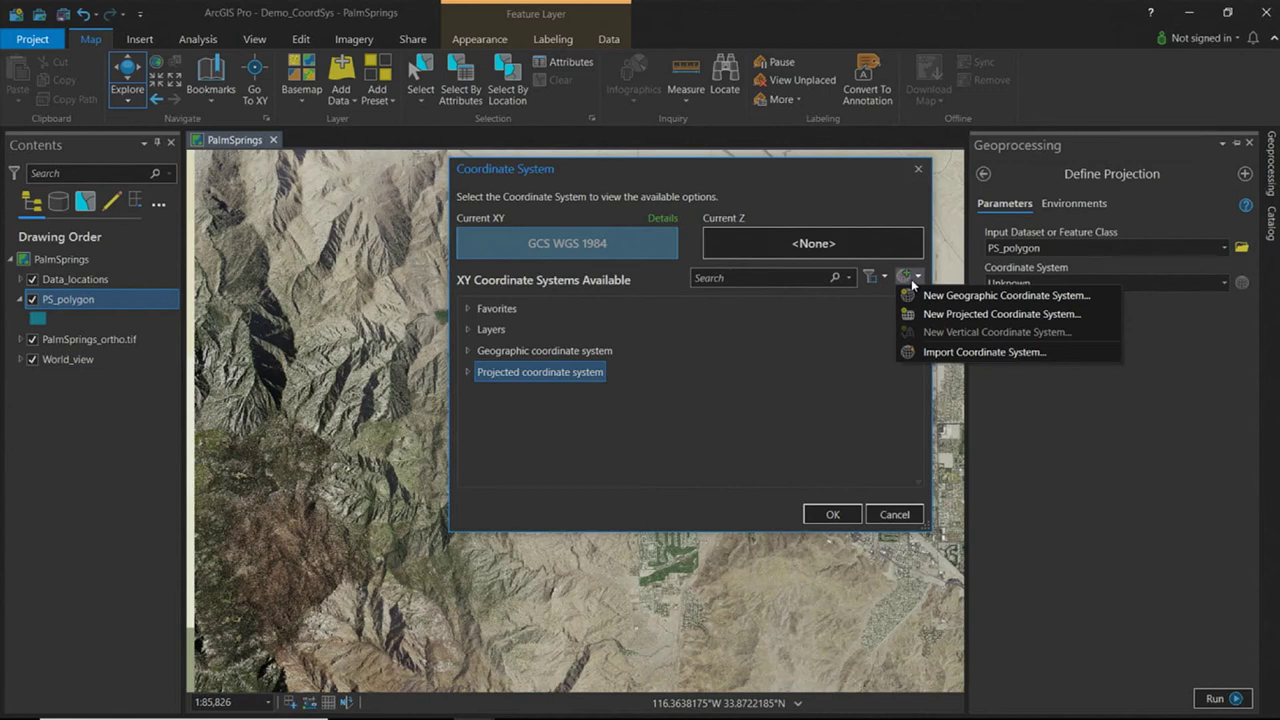
pyautogui.click(911, 279)
pyautogui.click(911, 279)
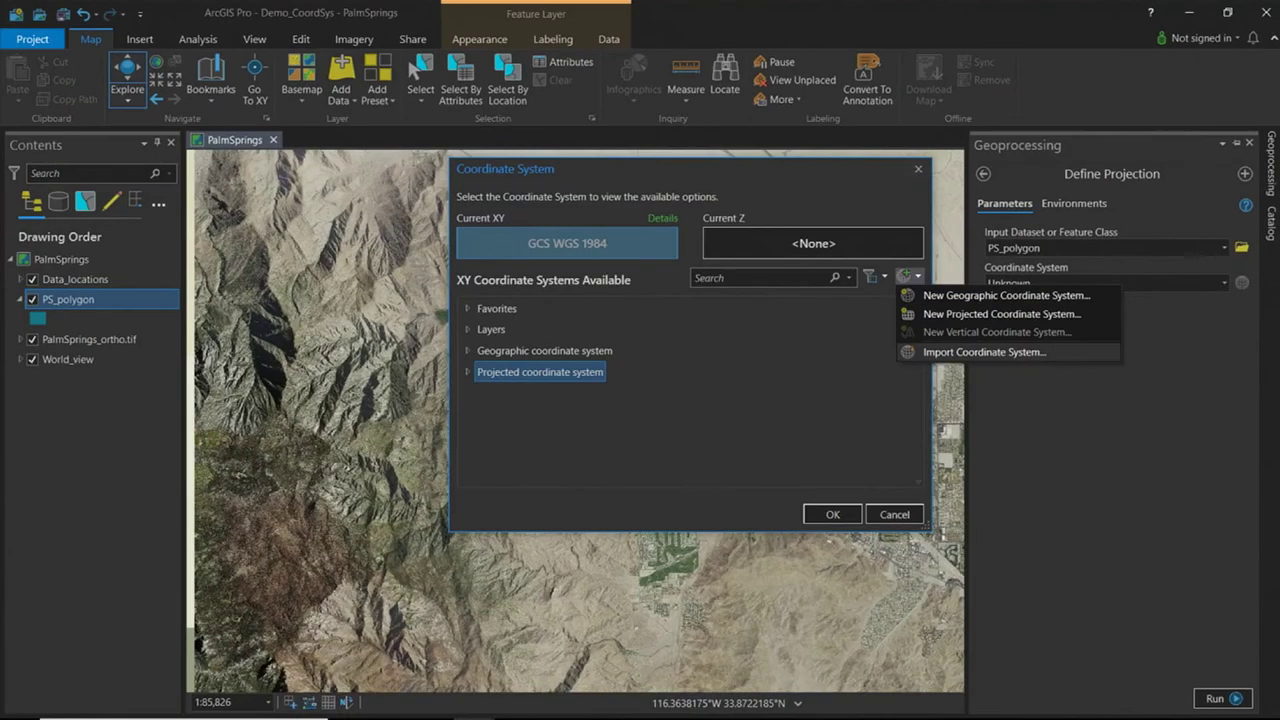
pyautogui.click(1036, 318)
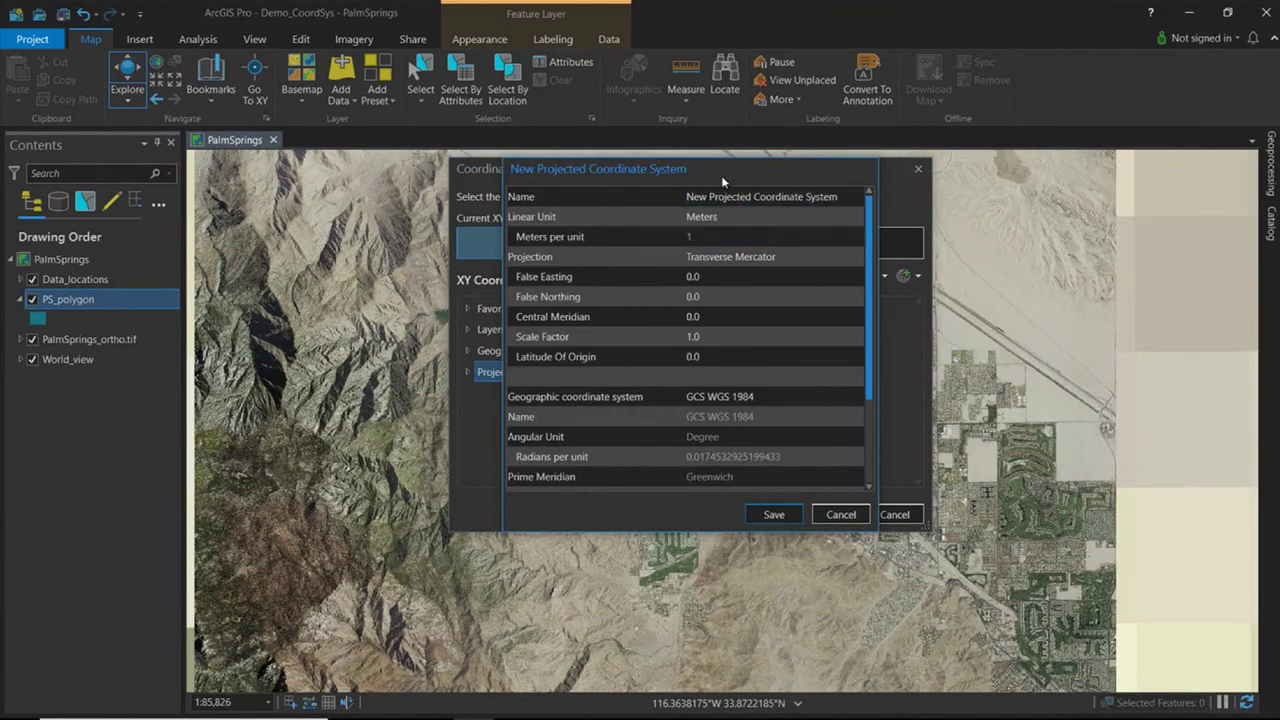
# - Enlarge the new projected coordinate system definition to show all its parameters, and name it My CS
pyautogui.moveTo(721, 172); pyautogui.dragTo(649, 46)
pyautogui.moveTo(651, 406); pyautogui.dragTo(641, 609)
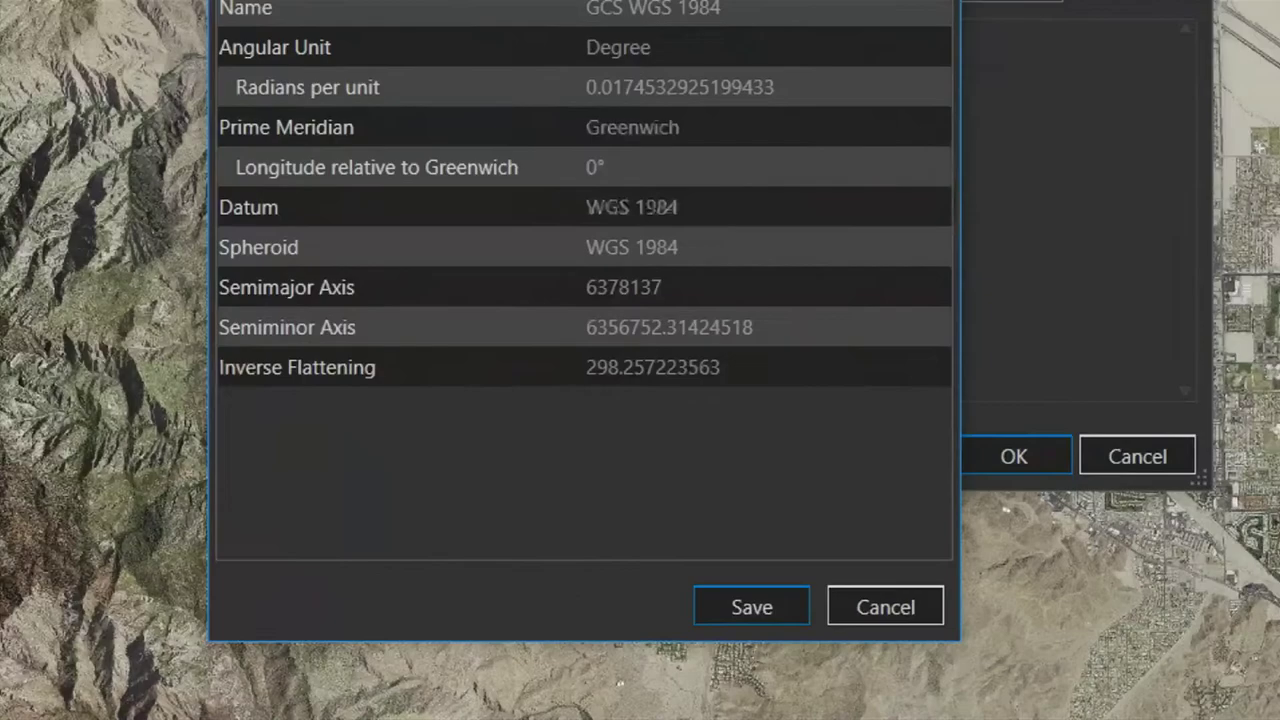
pyautogui.click(676, 357)
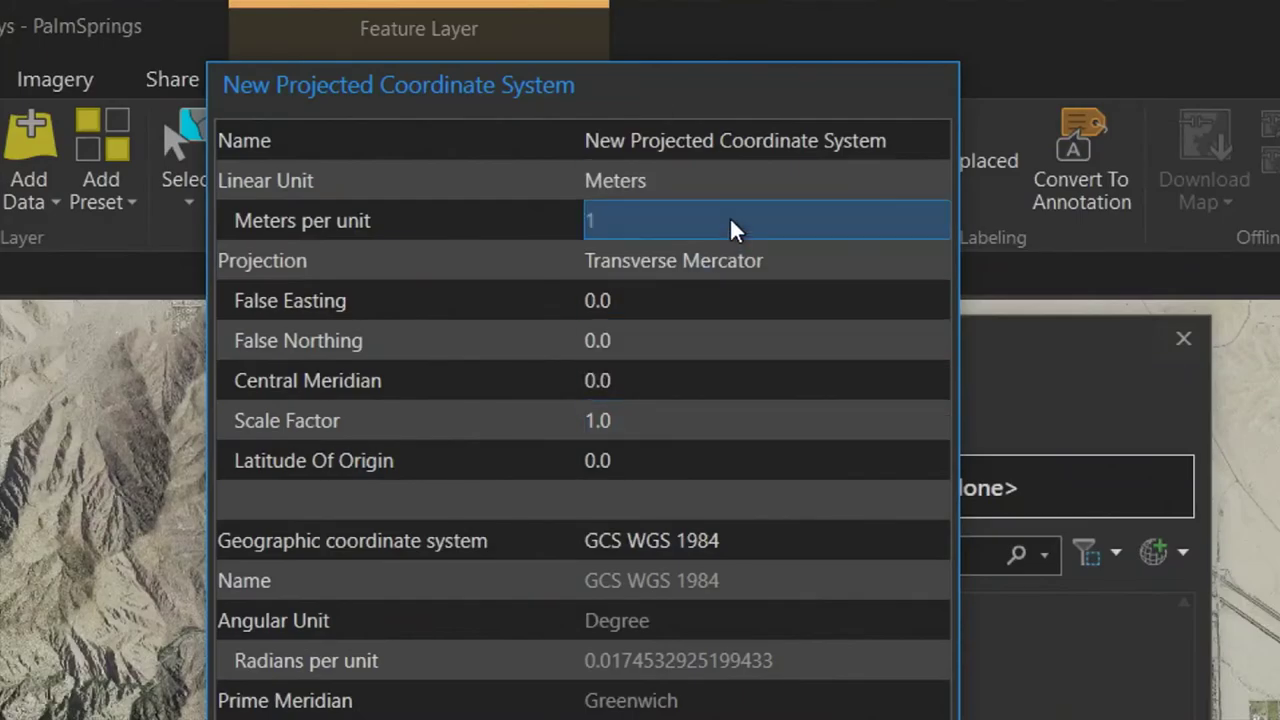
pyautogui.click(740, 139)
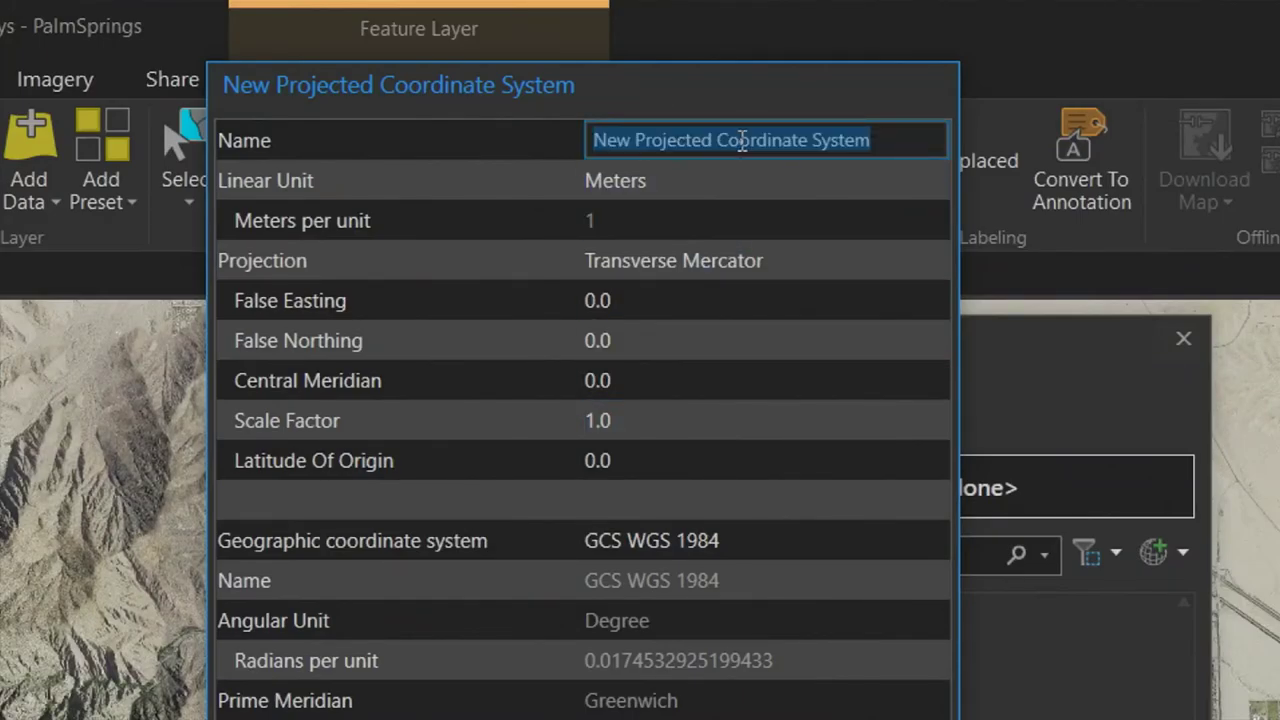
pyautogui.write('My CS')
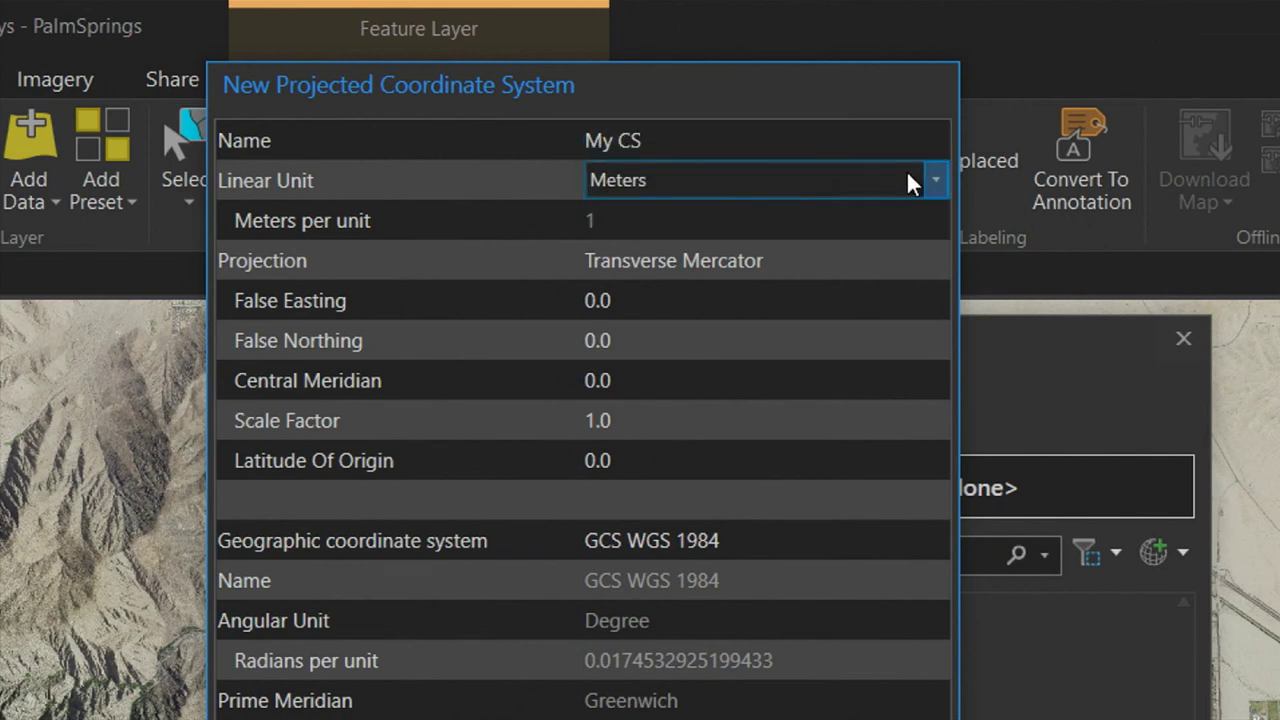
# - Review the available linear units for the new coordinate system without changing the unit
pyautogui.click(929, 179)
pyautogui.scroll(-4, 864, 371)
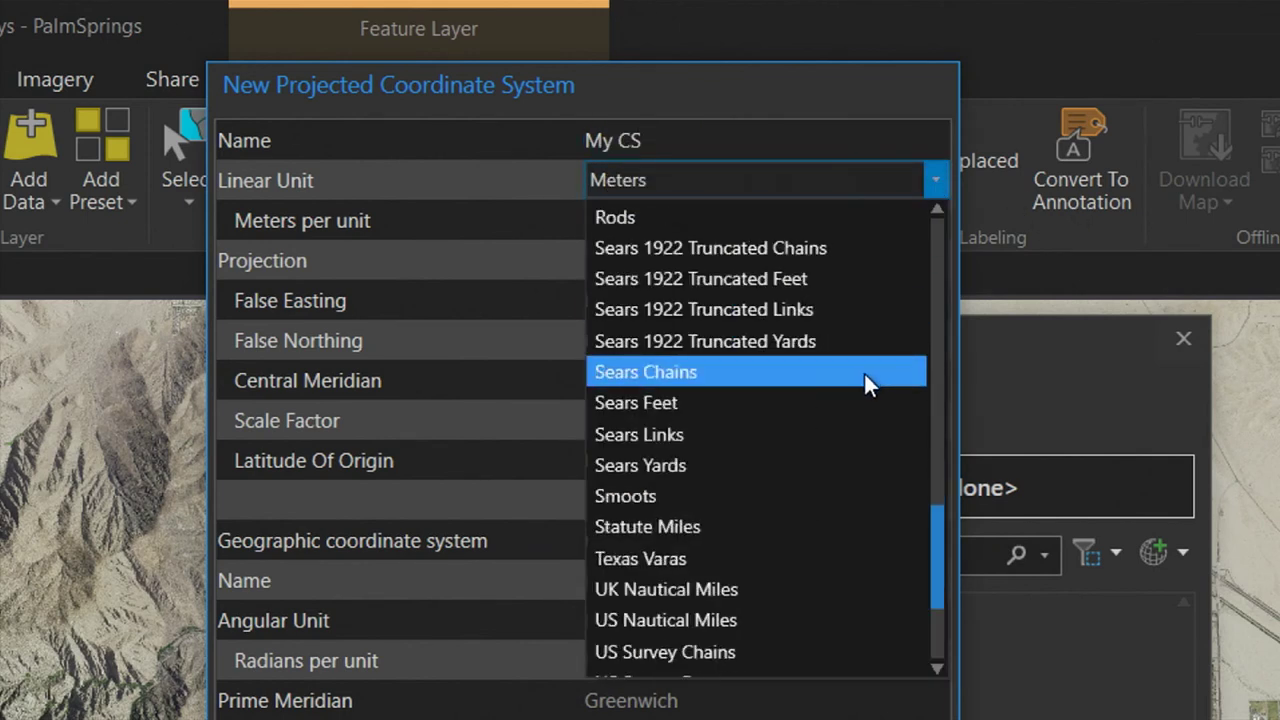
pyautogui.scroll(8, 862, 375)
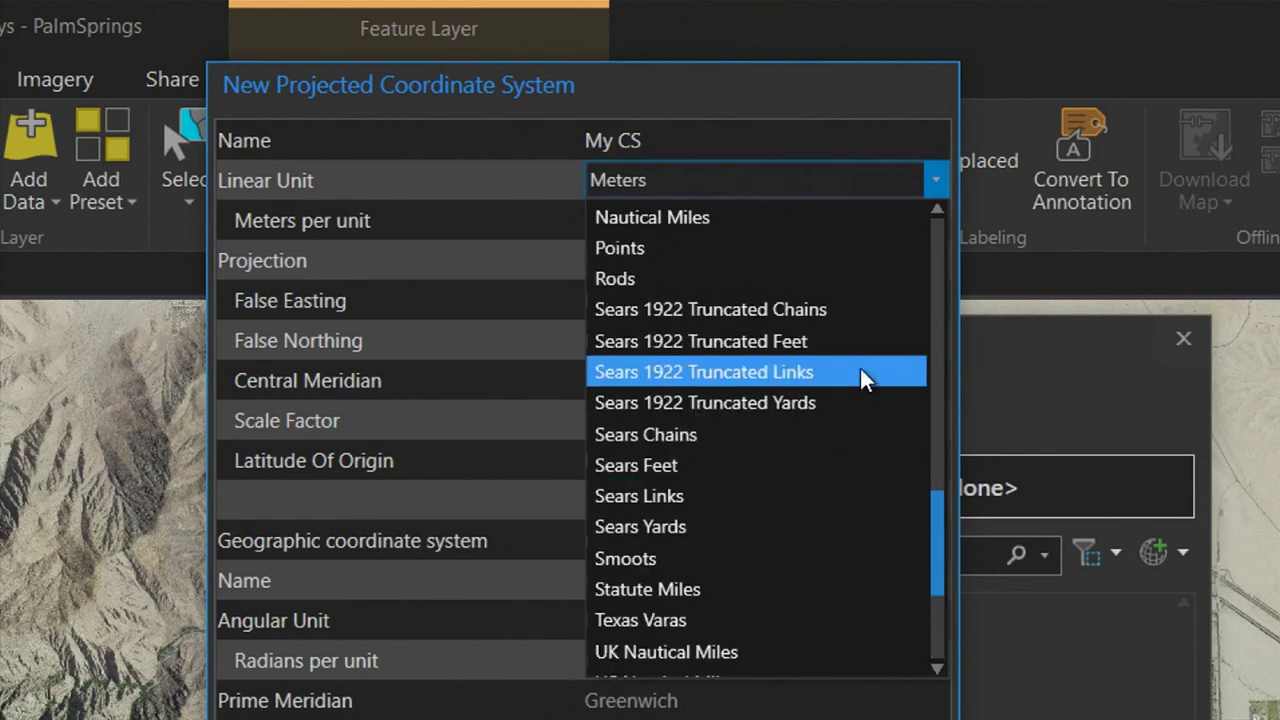
pyautogui.scroll(8, 855, 368)
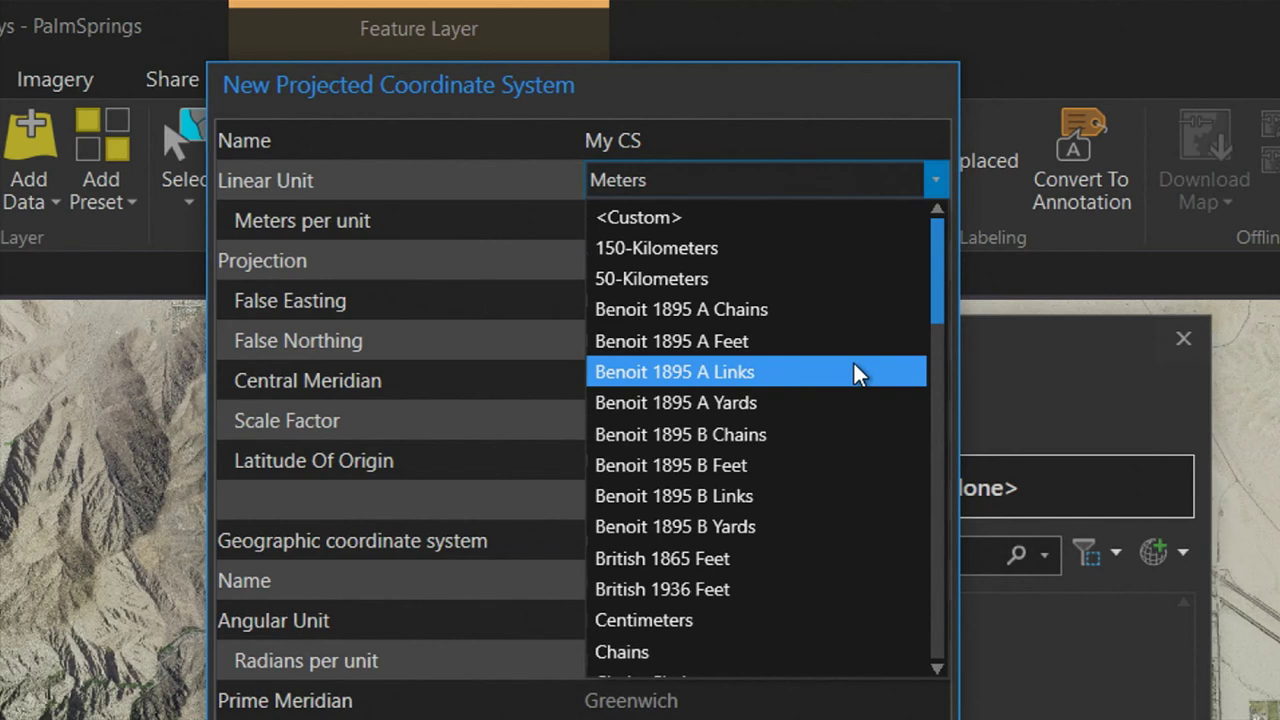
pyautogui.press('Escape')
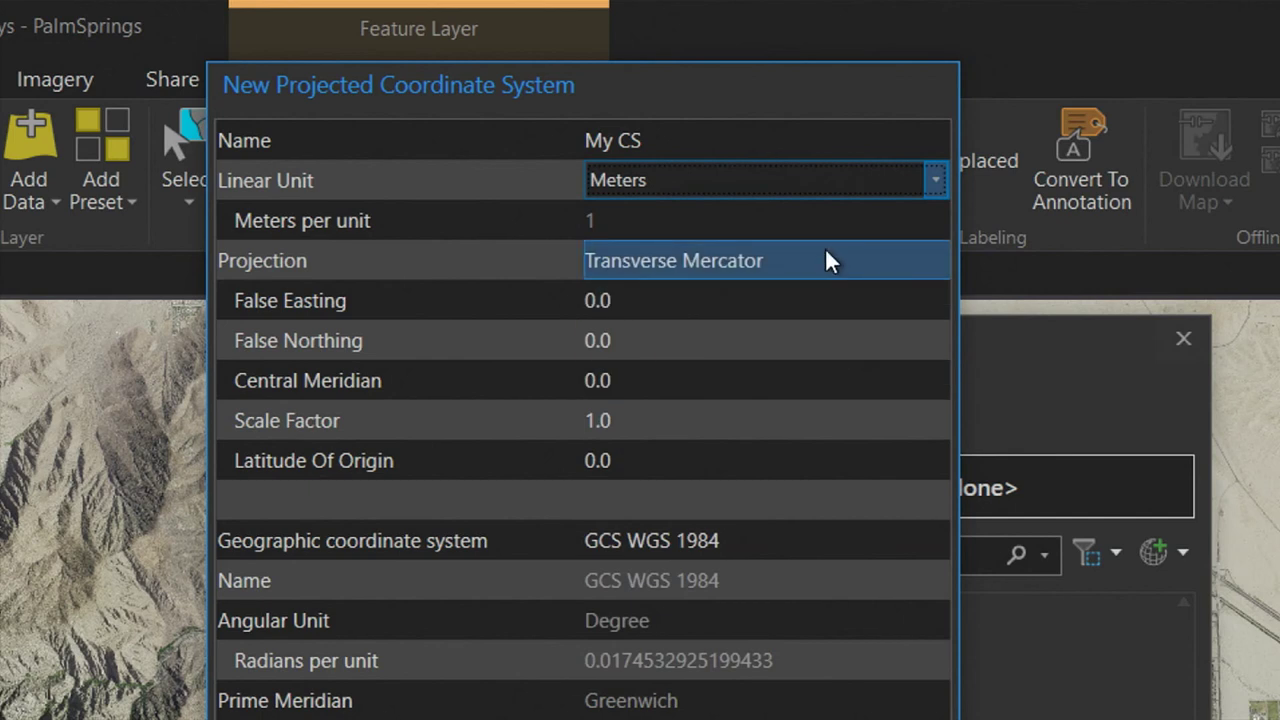
# - Browse the available projections for My CS and set its projection to Fuller
pyautogui.click(870, 255)
pyautogui.click(941, 258)
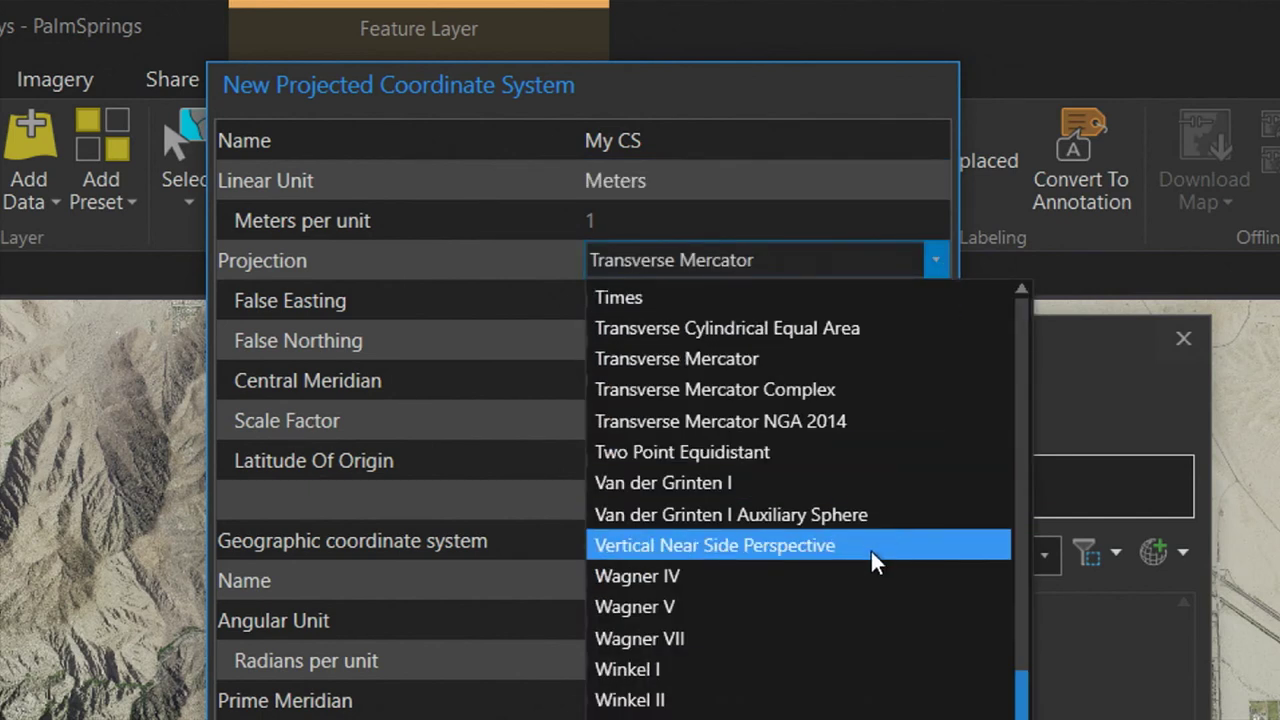
pyautogui.scroll(5, 871, 551)
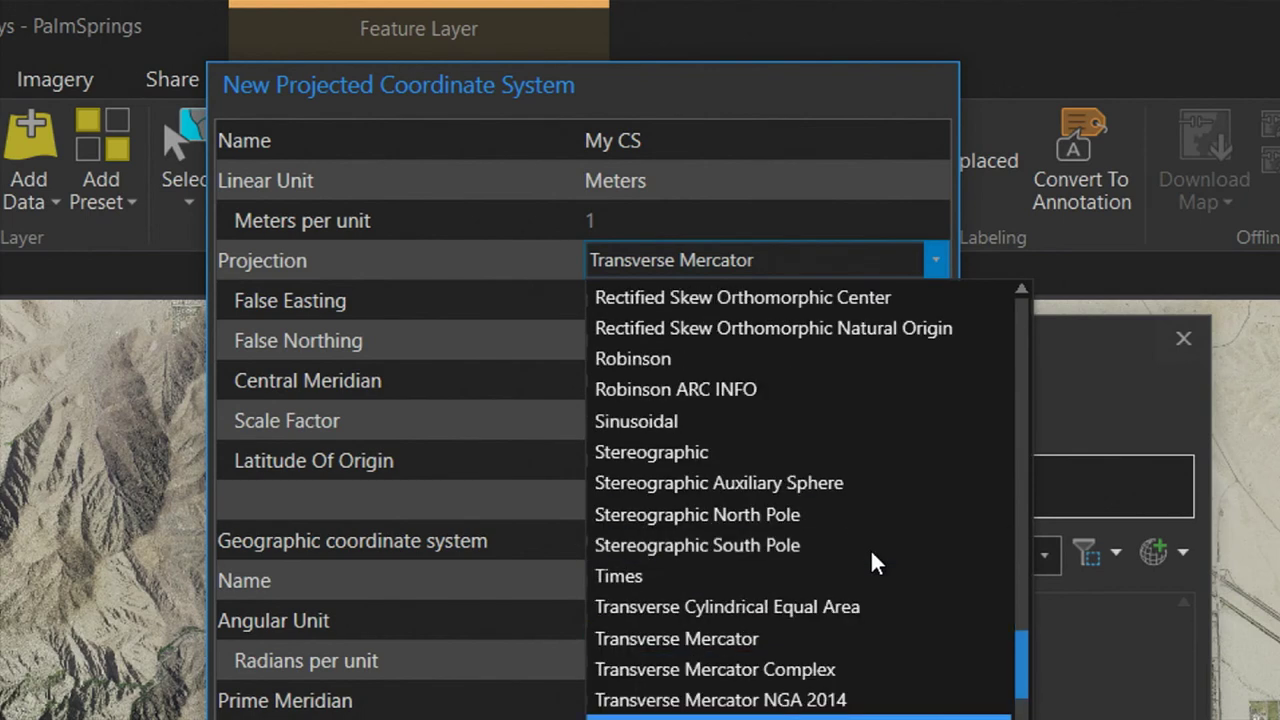
pyautogui.scroll(1, 872, 556)
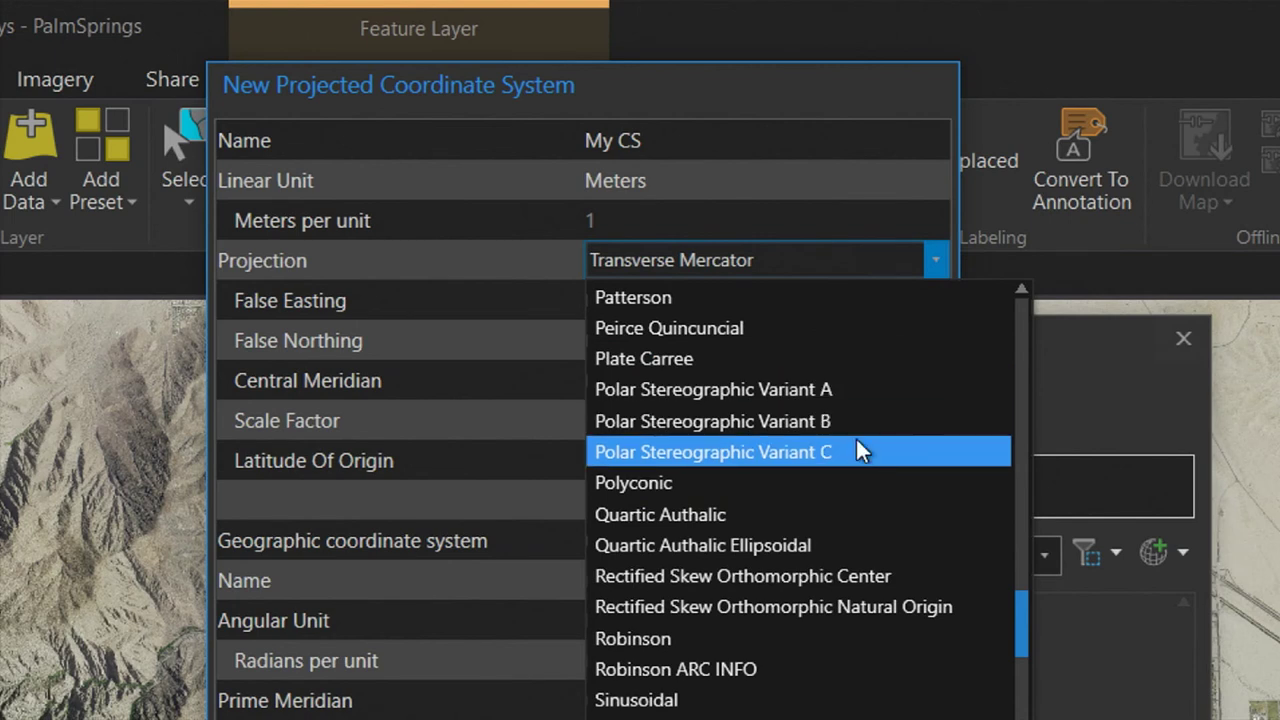
pyautogui.scroll(1, 857, 442)
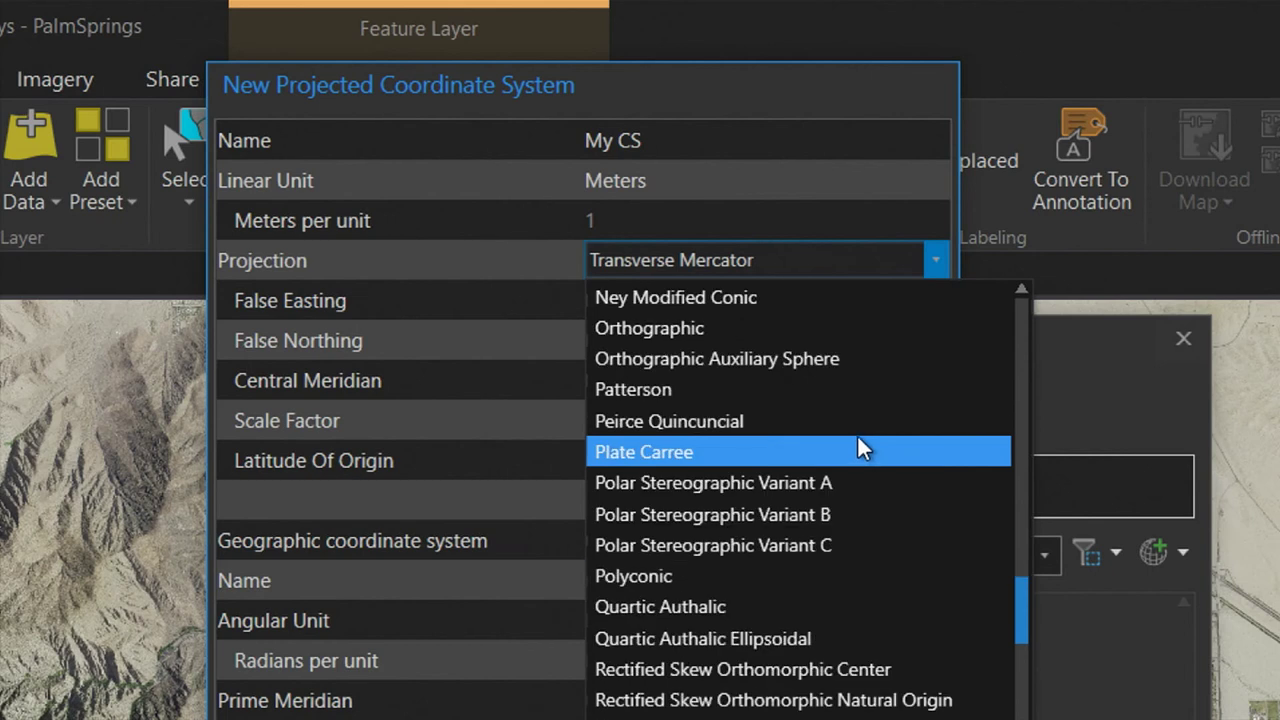
pyautogui.scroll(6, 857, 440)
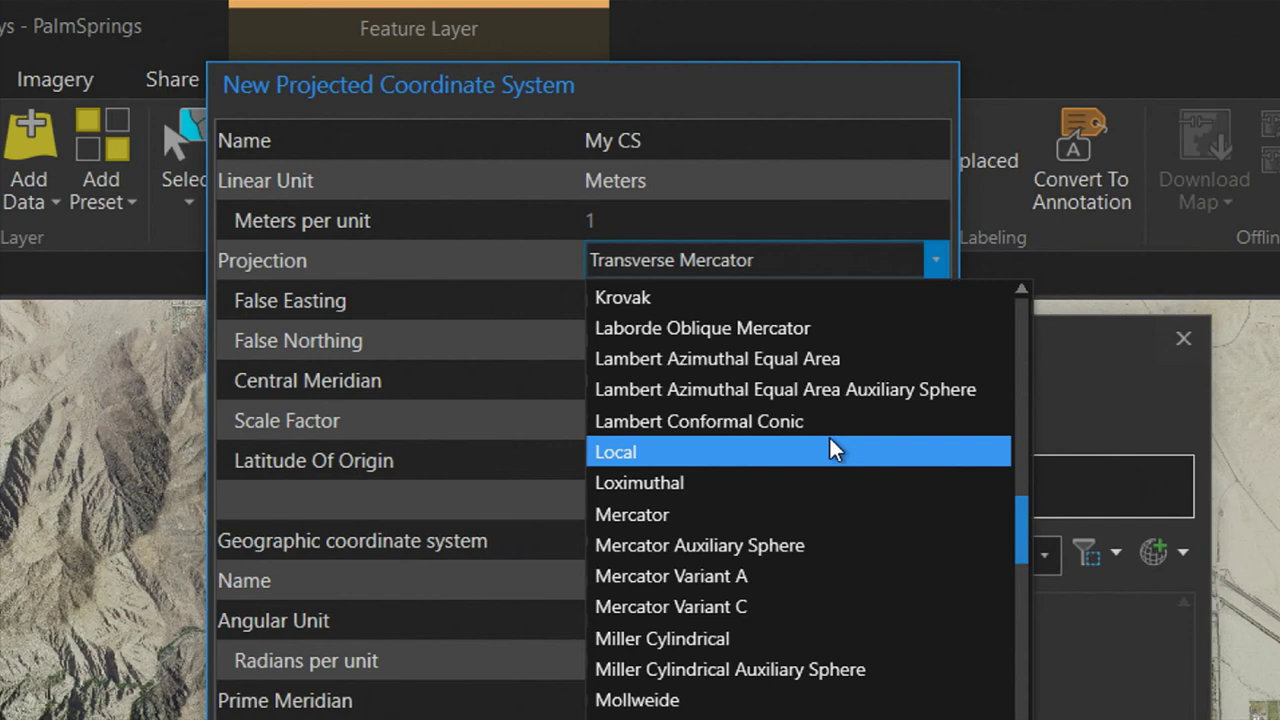
pyautogui.scroll(5, 825, 442)
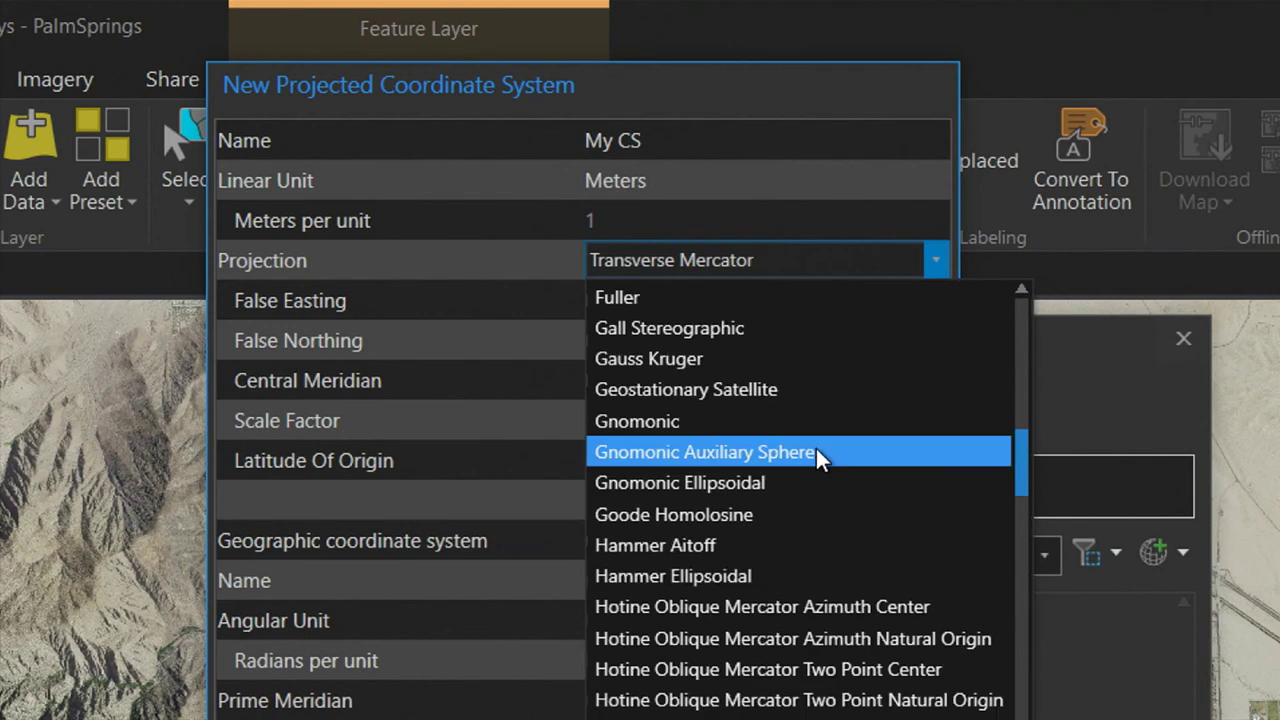
pyautogui.click(798, 283)
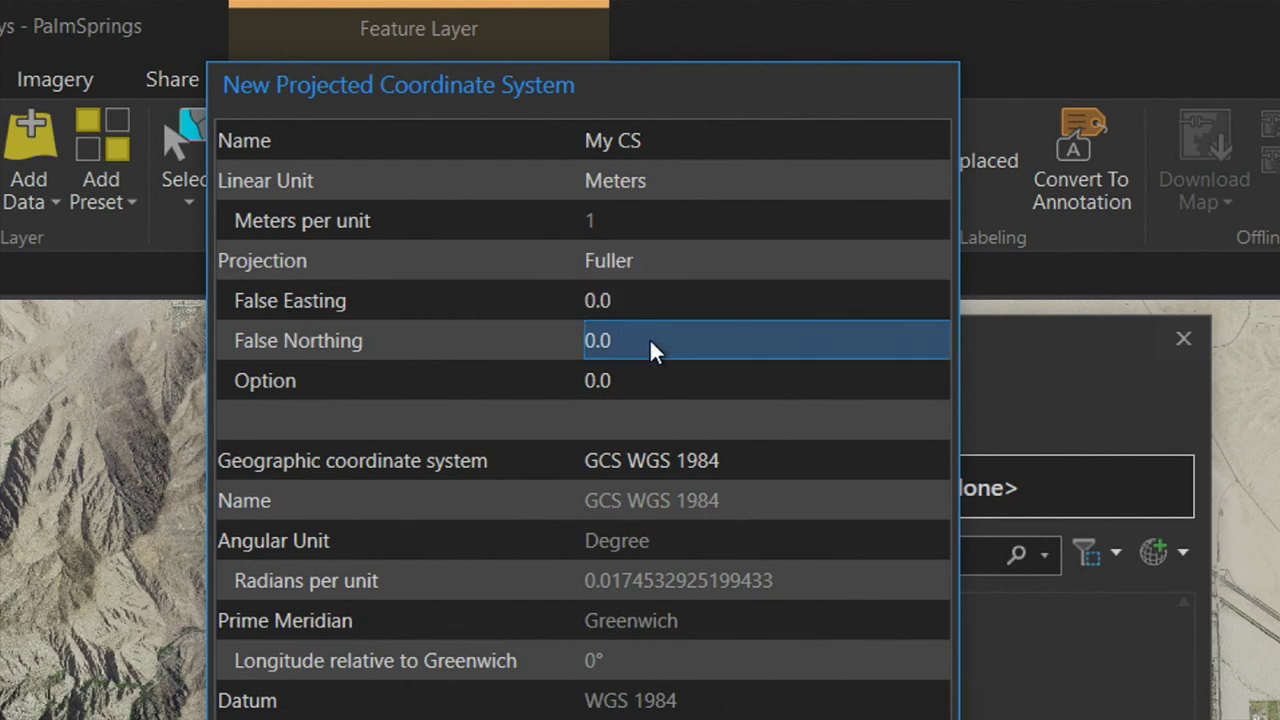
# - Change the projection of My CS to Rectified Skew Orthomorphic Center
pyautogui.click(941, 256)
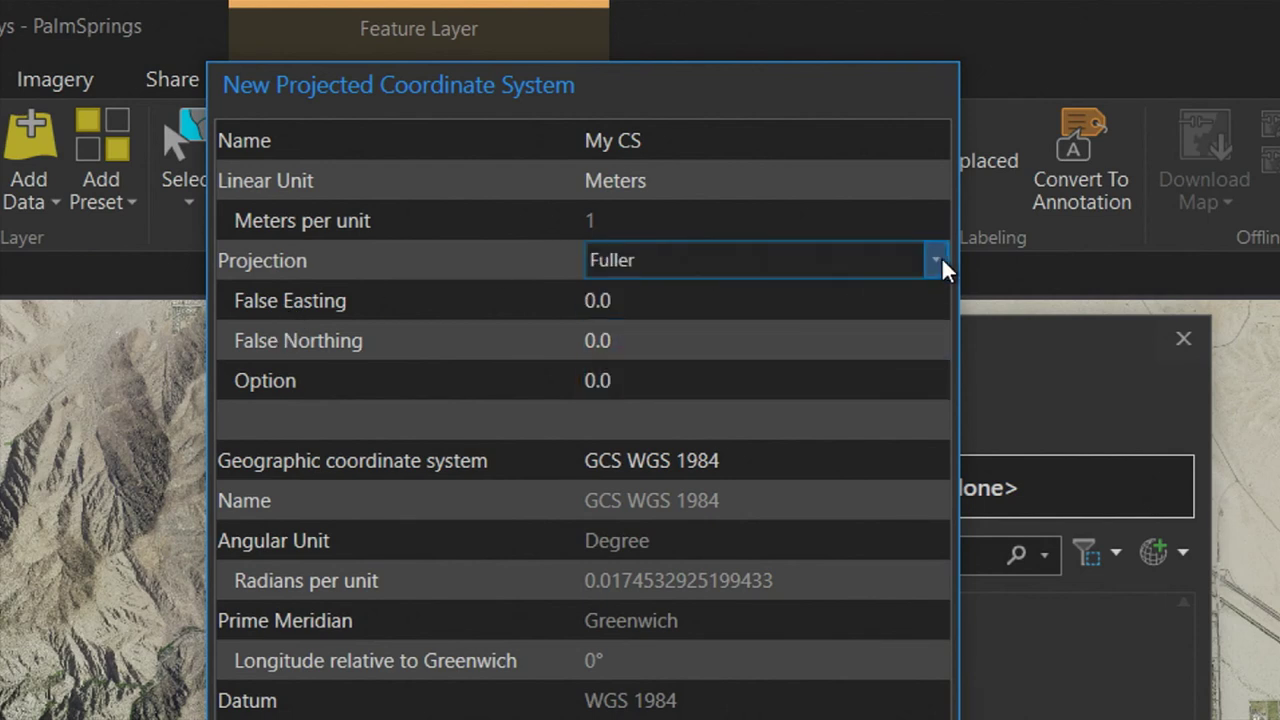
pyautogui.click(935, 254)
pyautogui.scroll(-4, 849, 464)
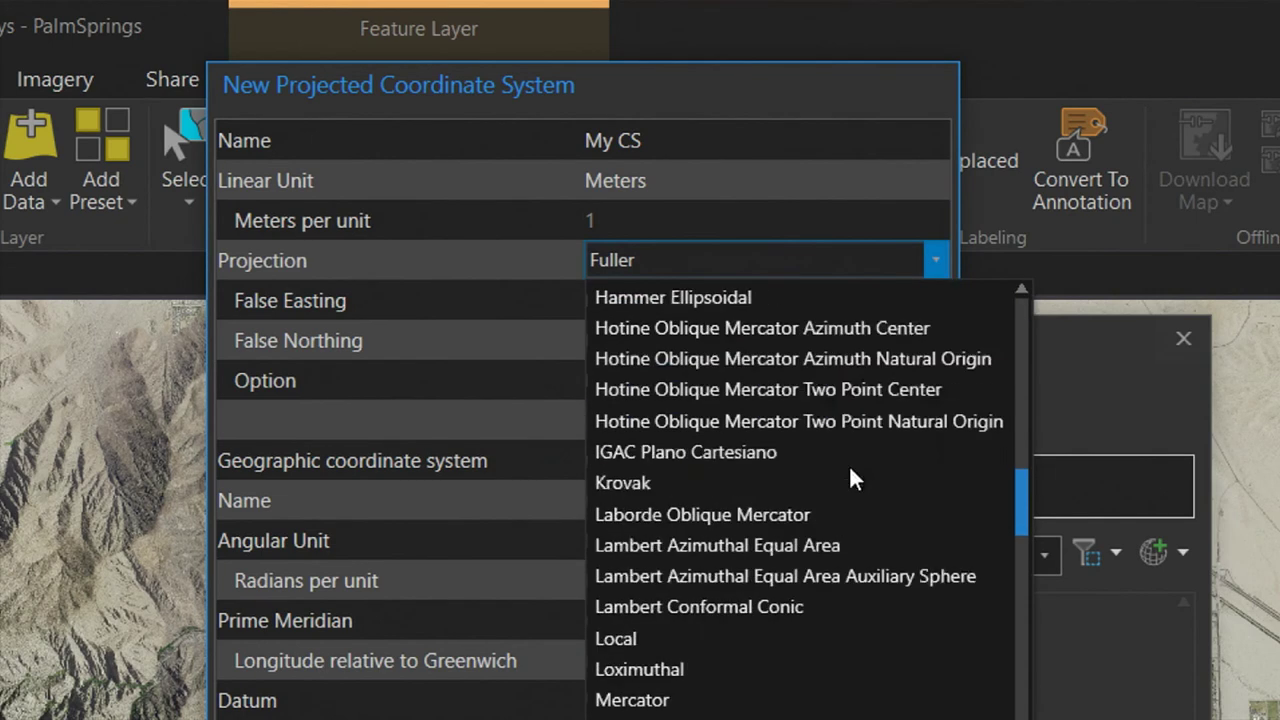
pyautogui.scroll(1, 848, 467)
pyautogui.scroll(-3, 847, 464)
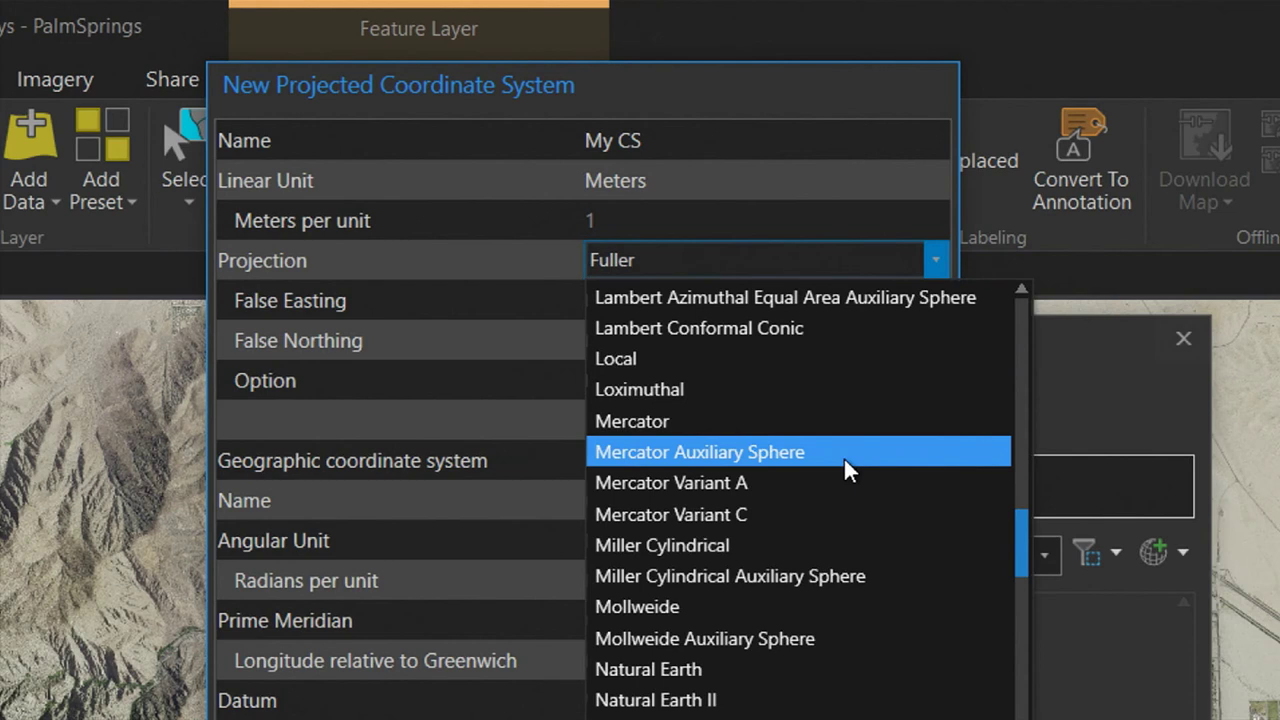
pyautogui.scroll(-2, 845, 464)
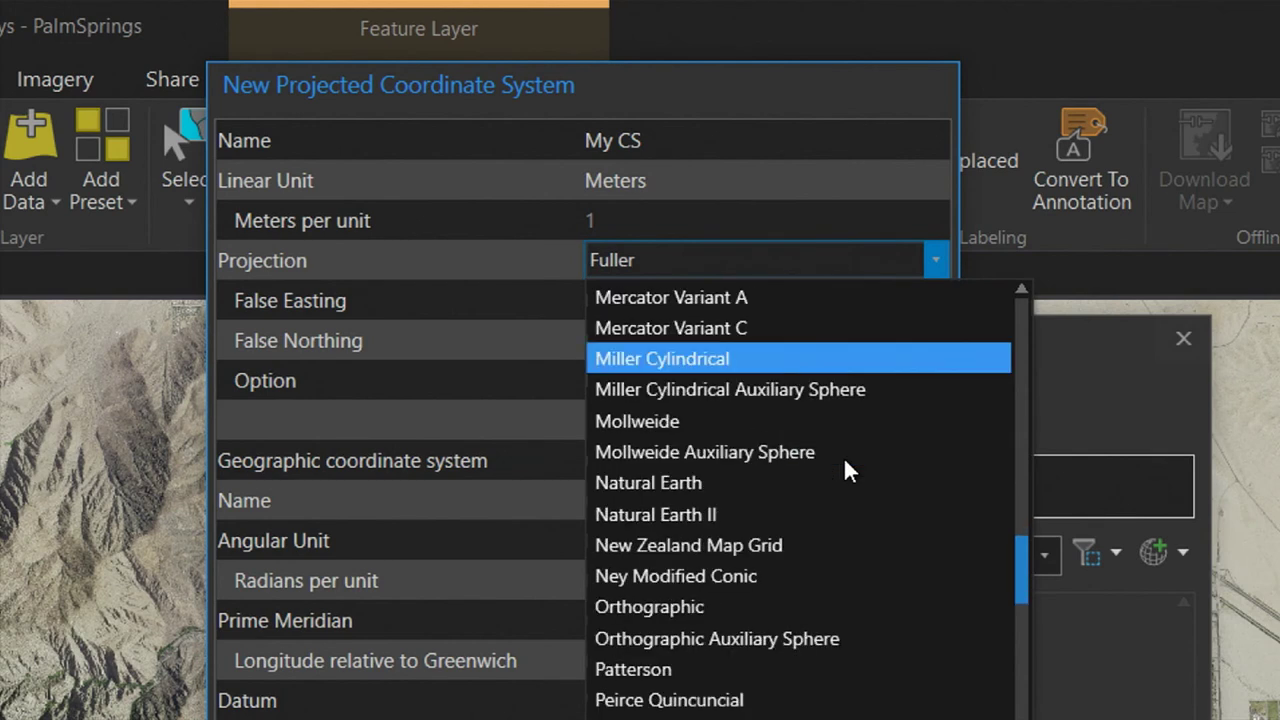
pyautogui.scroll(-4, 845, 464)
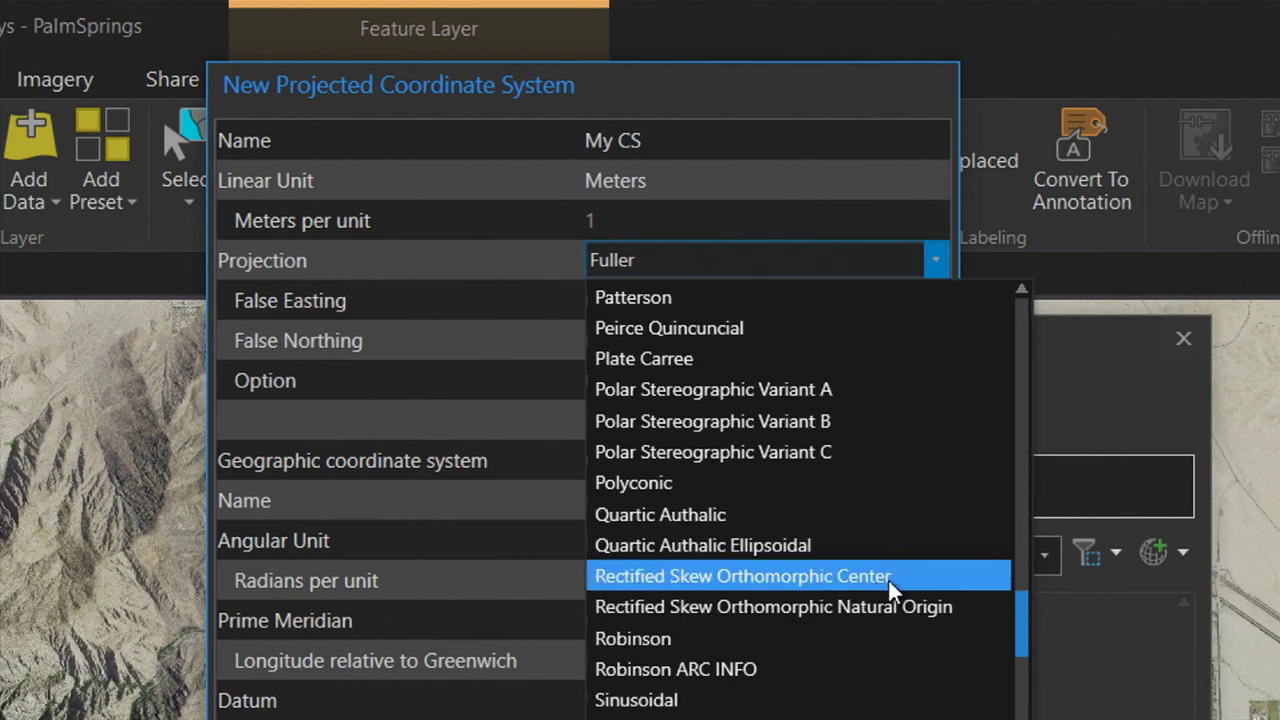
pyautogui.click(888, 578)
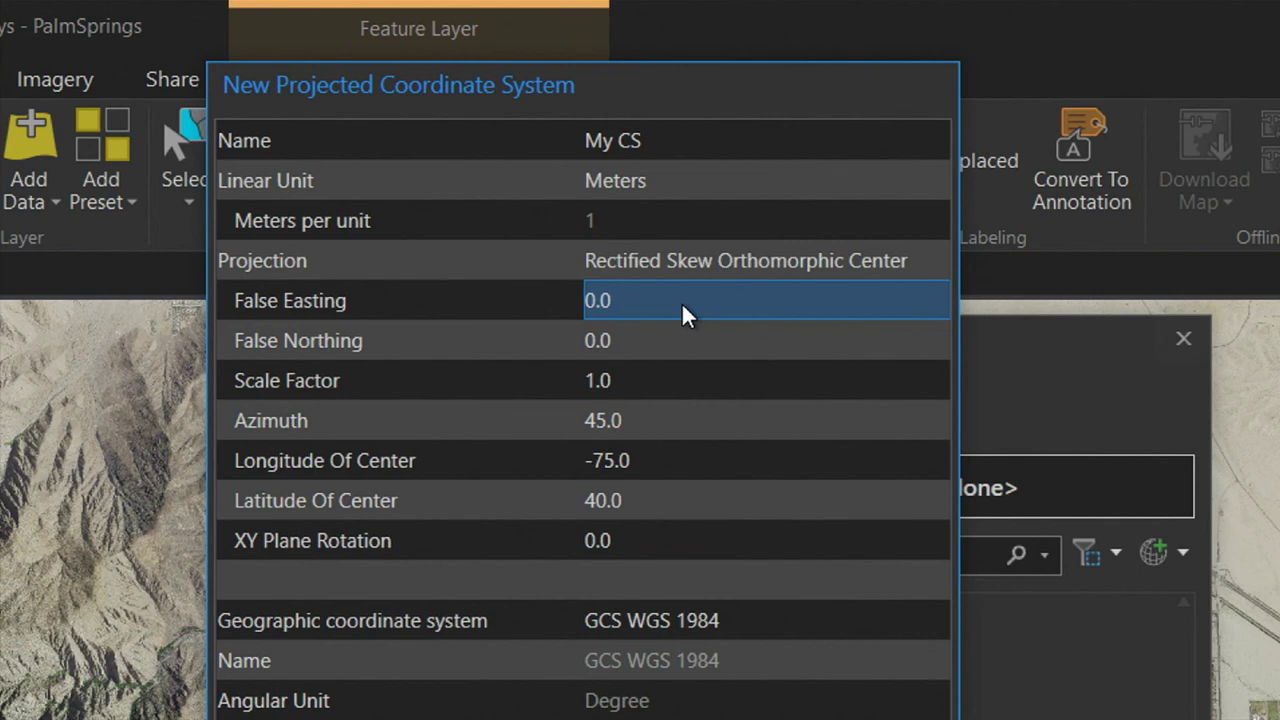
# - Change the projection of My CS to Lambert Conformal Conic
pyautogui.click(695, 269)
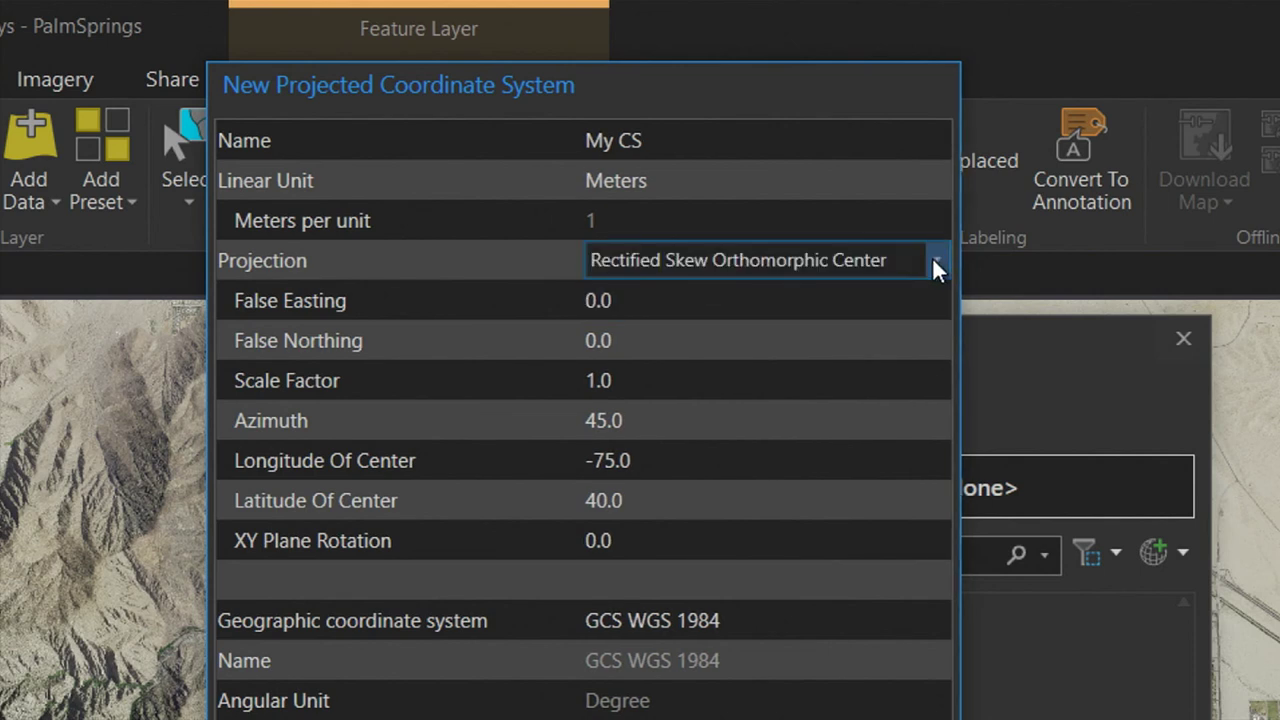
pyautogui.click(934, 258)
pyautogui.scroll(15, 760, 505)
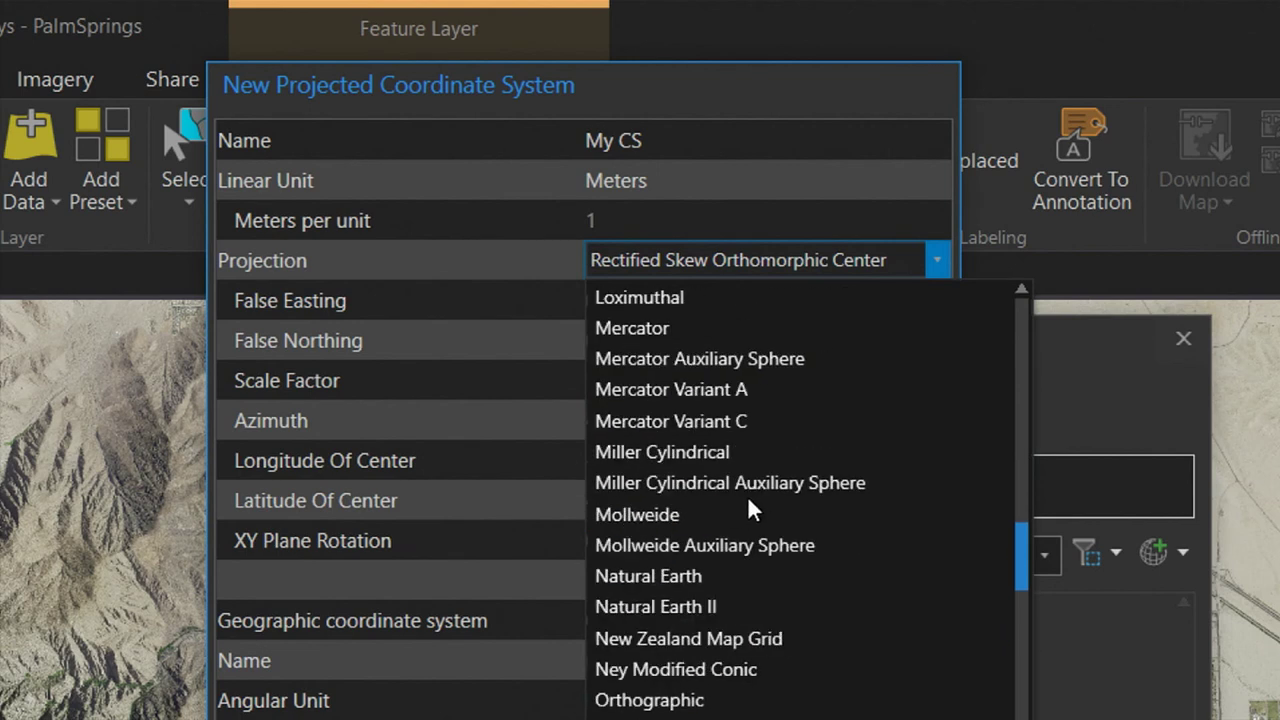
pyautogui.scroll(3, 739, 492)
pyautogui.scroll(-7, 736, 495)
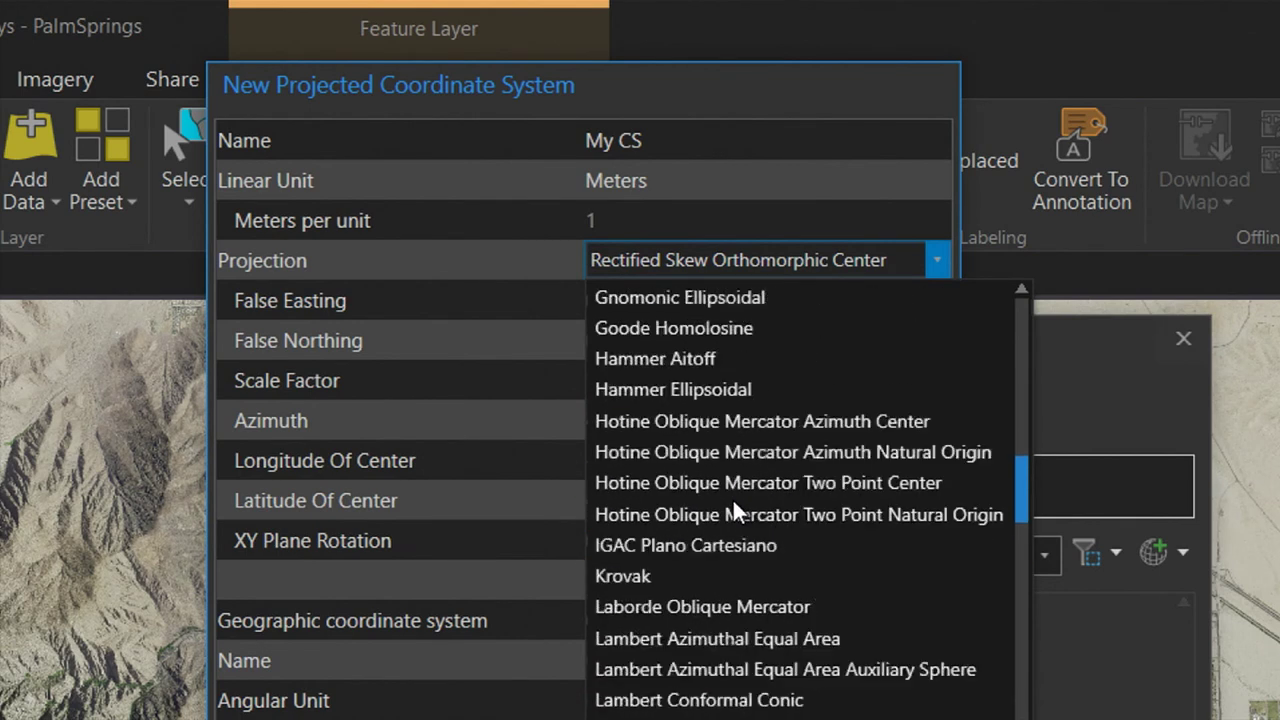
pyautogui.click(733, 515)
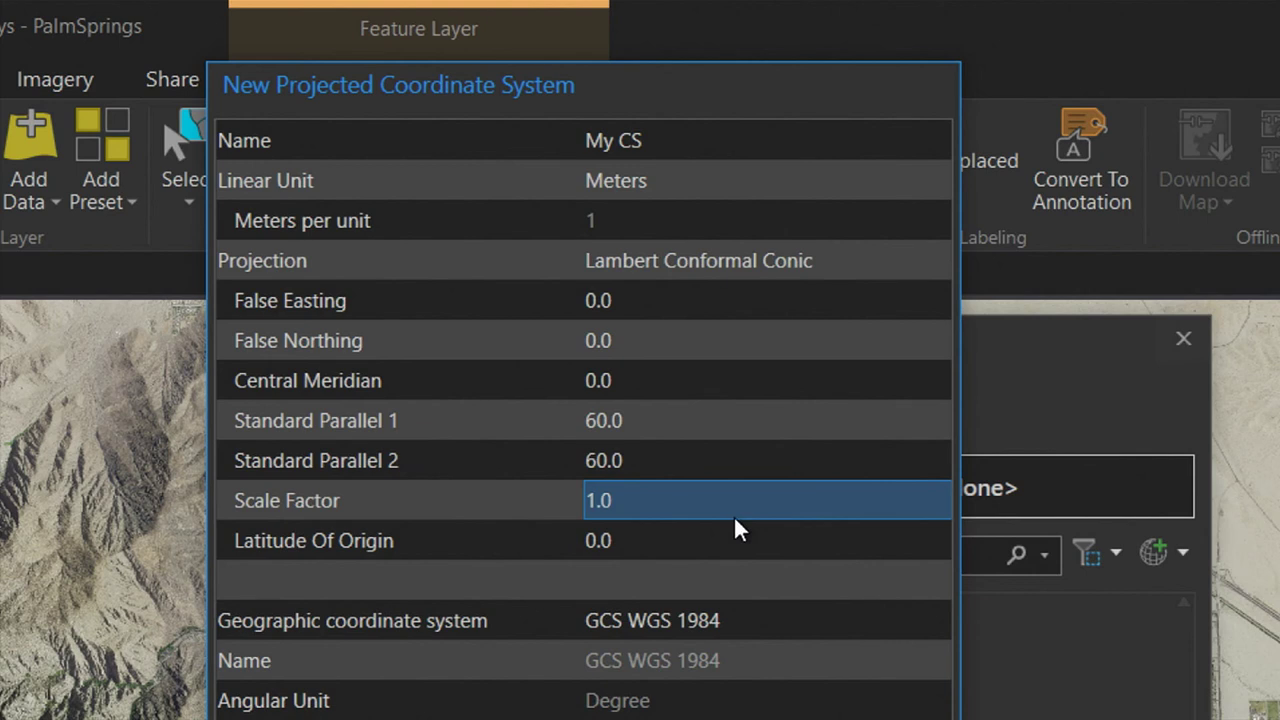
# - Examine the central meridian and the two standard parallels of the Lambert Conformal Conic definition
pyautogui.click(748, 418)
pyautogui.click(675, 385)
pyautogui.click(654, 458)
pyautogui.click(660, 425)
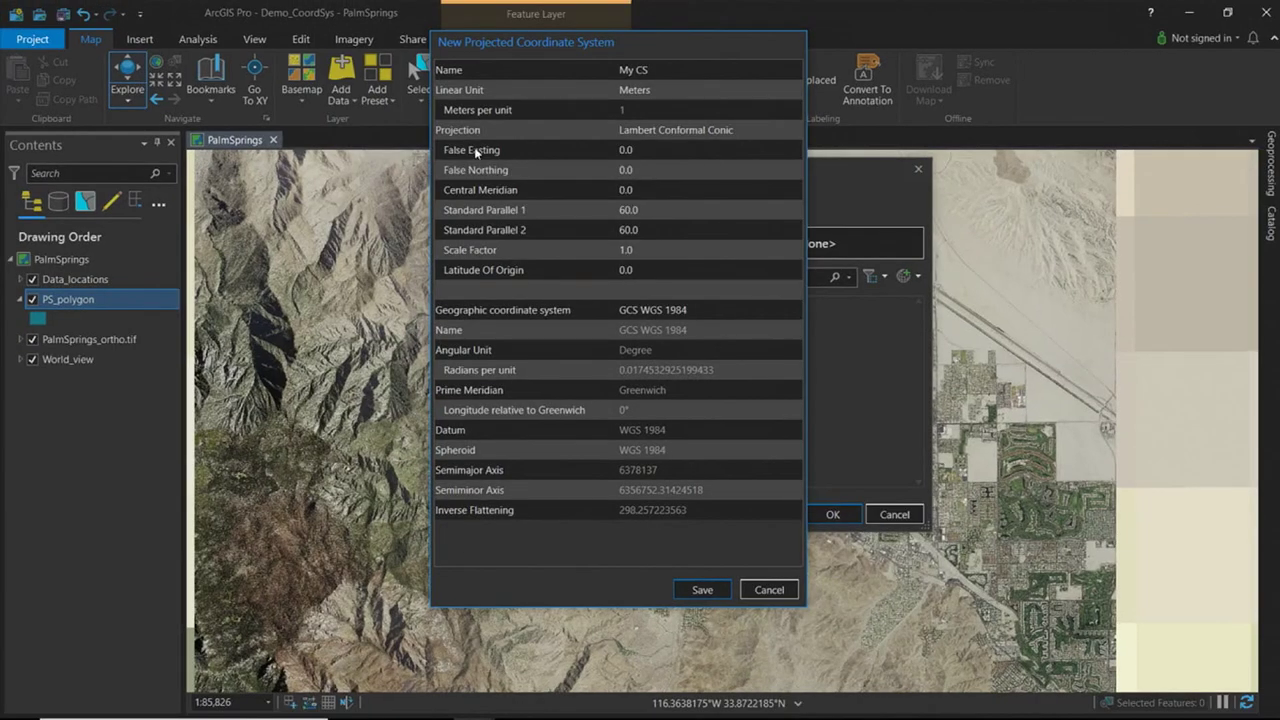
# - Discard the My CS definition and leave the coordinate system selection without applying a choice
pyautogui.moveTo(626, 43); pyautogui.dragTo(614, 73)
pyautogui.click(770, 298)
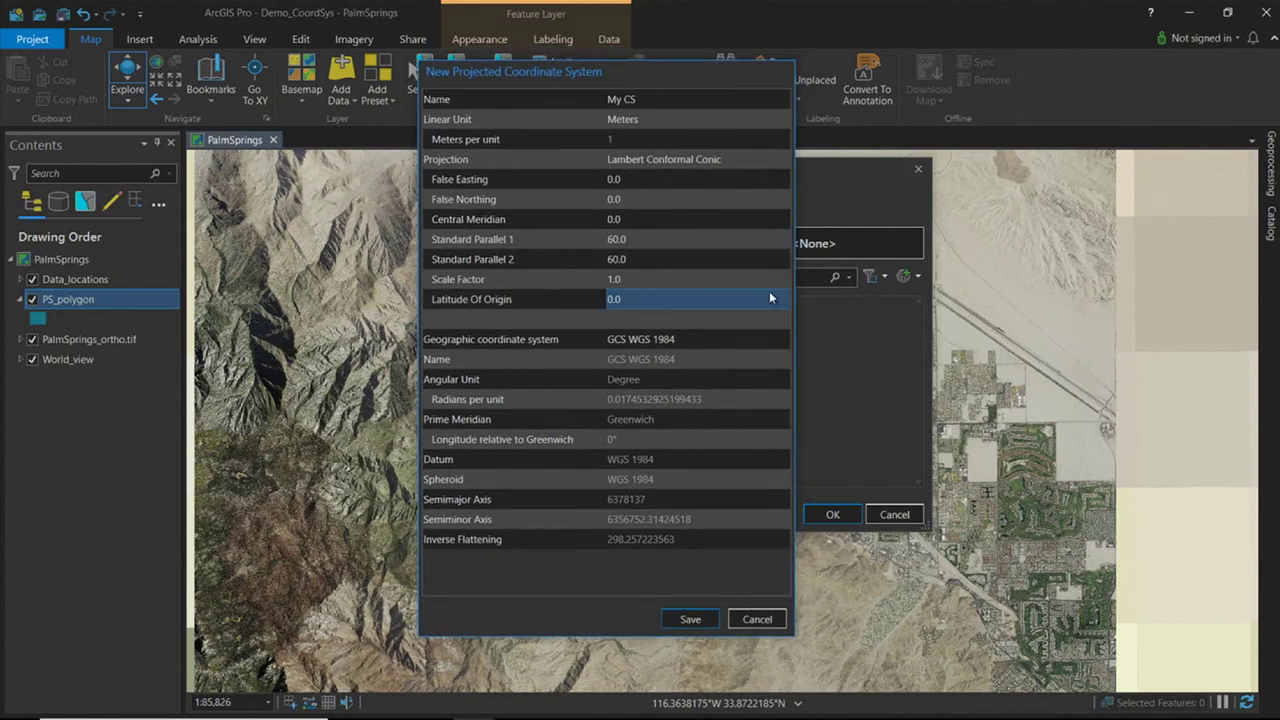
pyautogui.press('Escape')
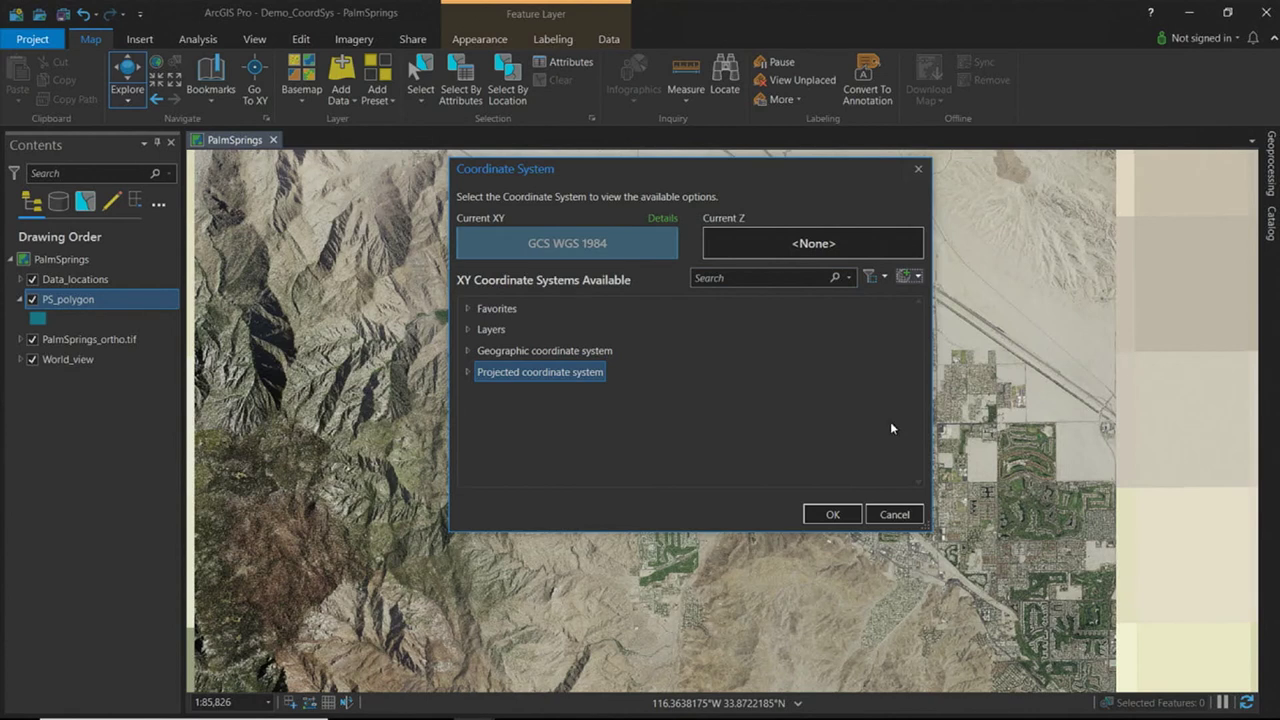
pyautogui.click(895, 514)
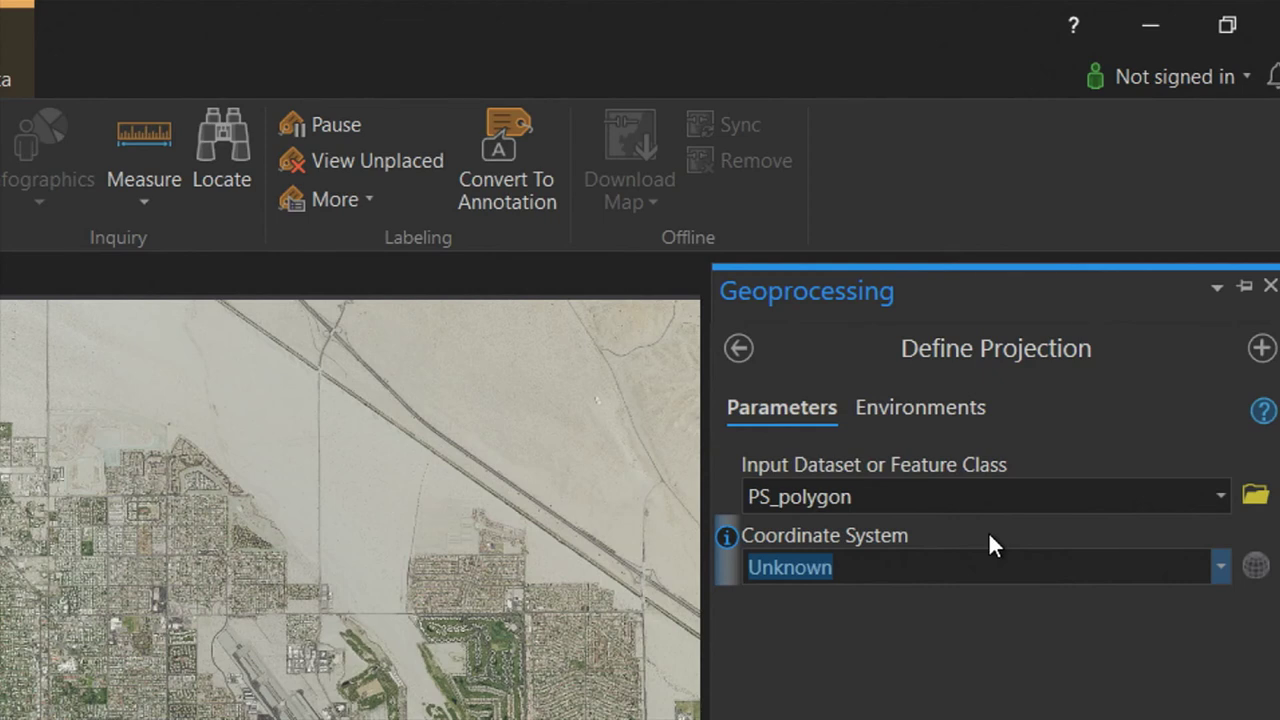
# - Set the coordinate system for PS_polygon by its code 4326, run Define Projection, and dismiss the run details
pyautogui.write('4326')
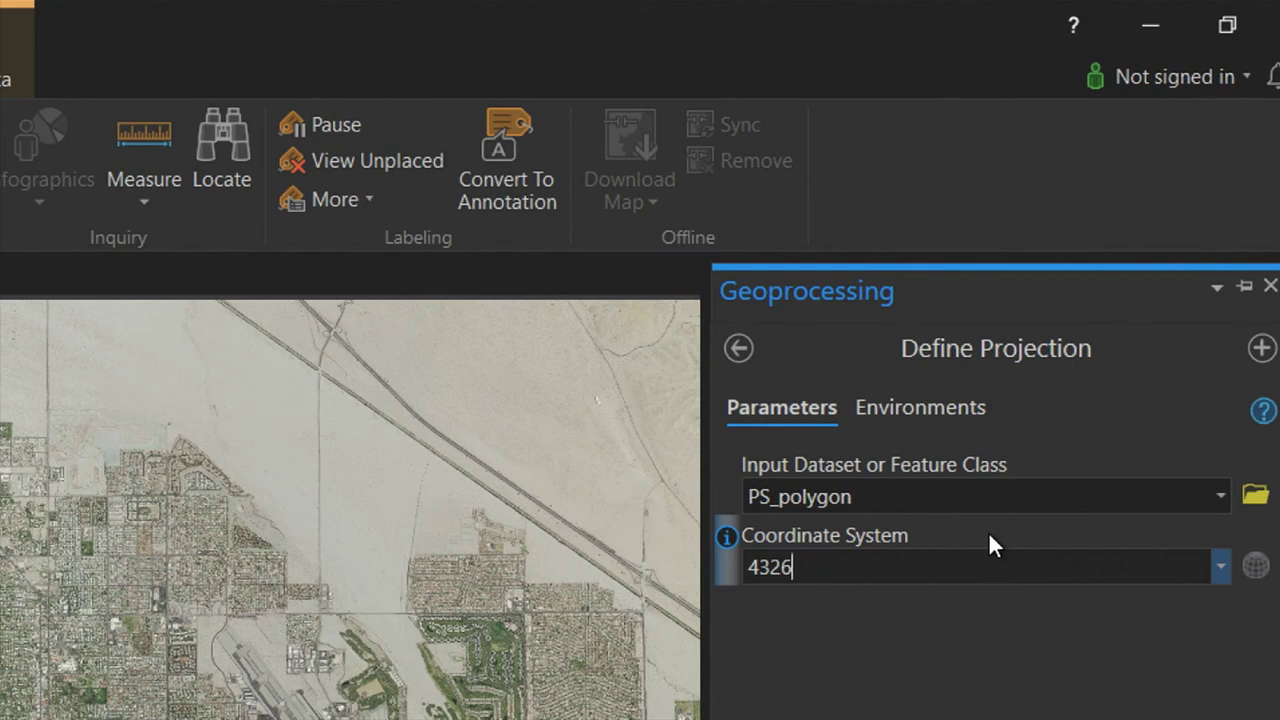
pyautogui.press('Return')
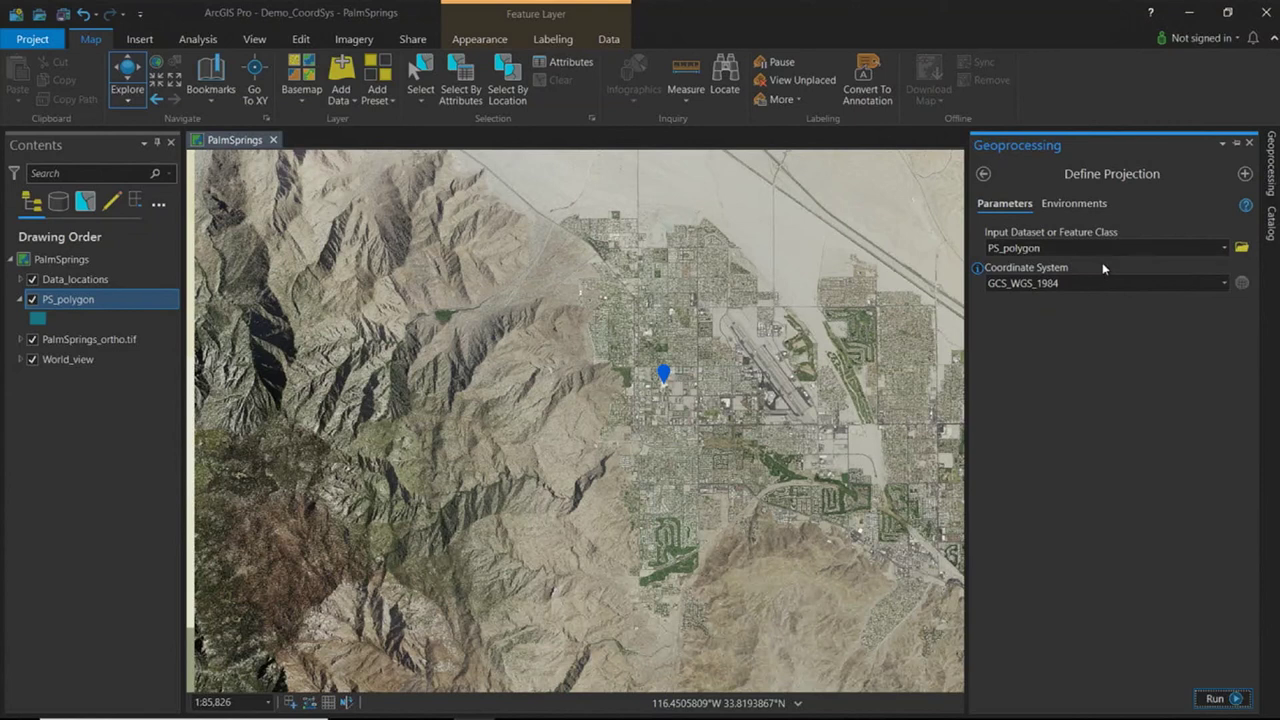
pyautogui.click(1224, 698)
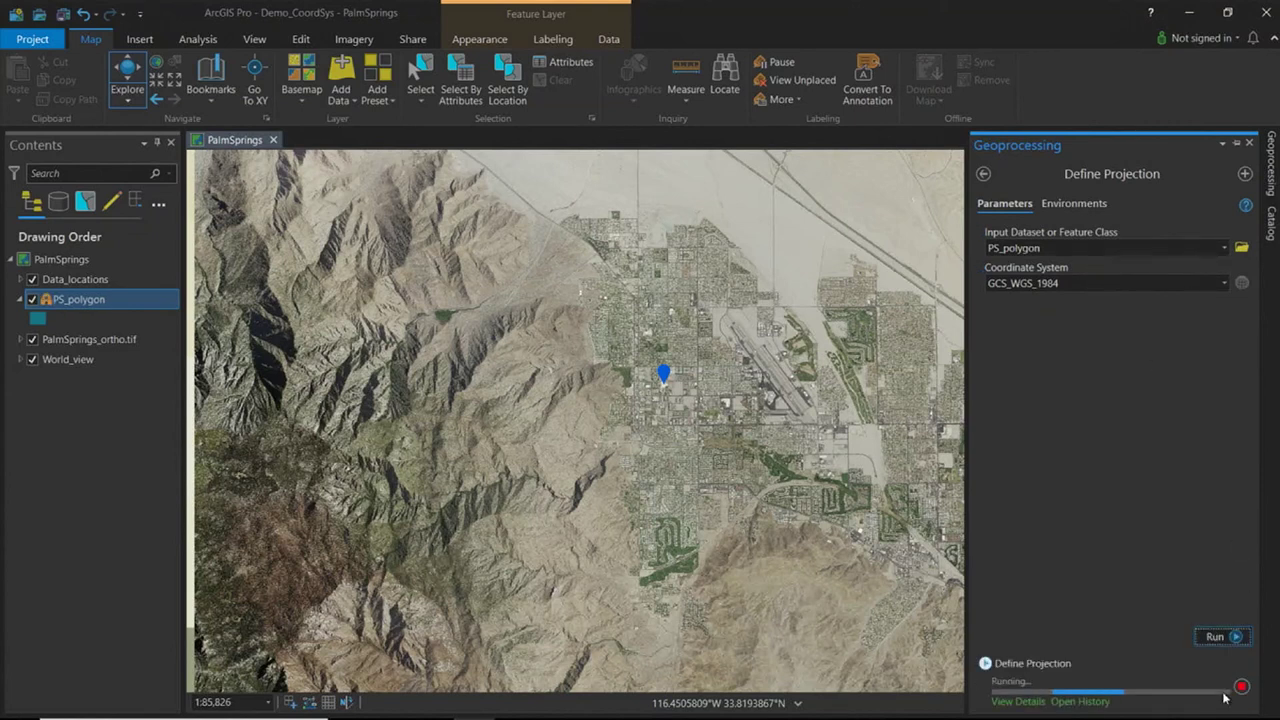
pyautogui.moveTo(1226, 697)
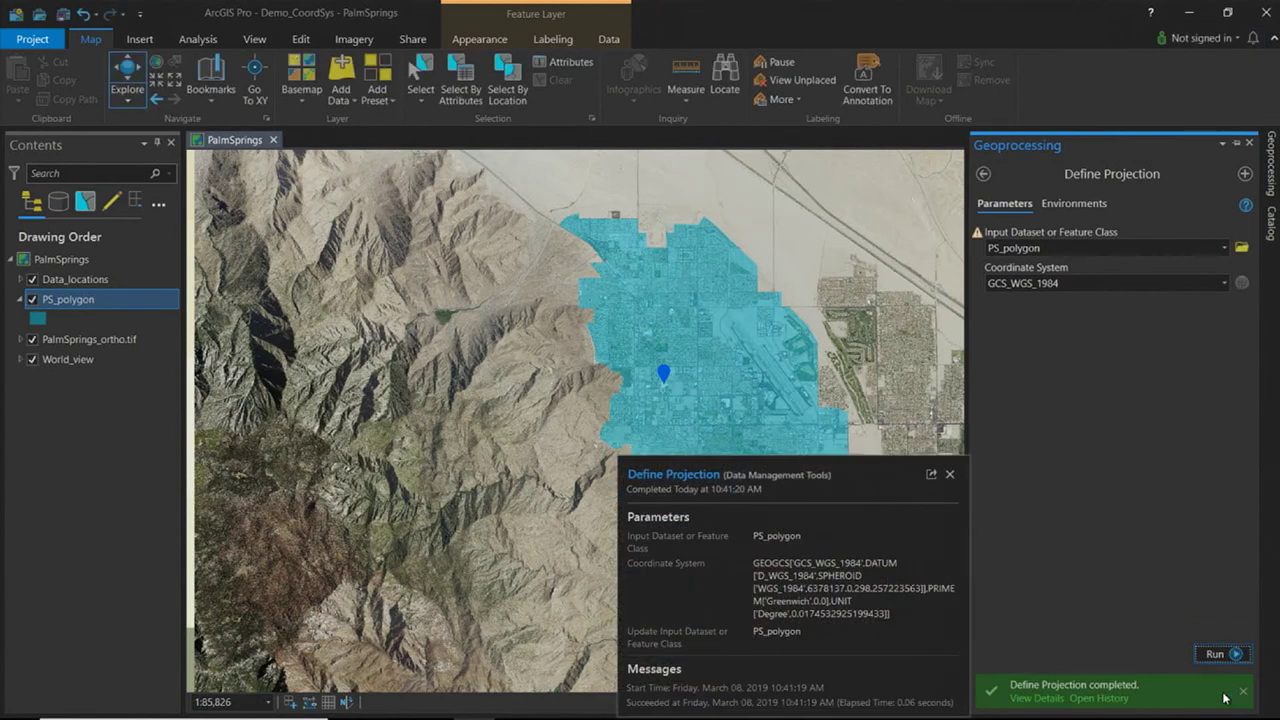
pyautogui.click(950, 474)
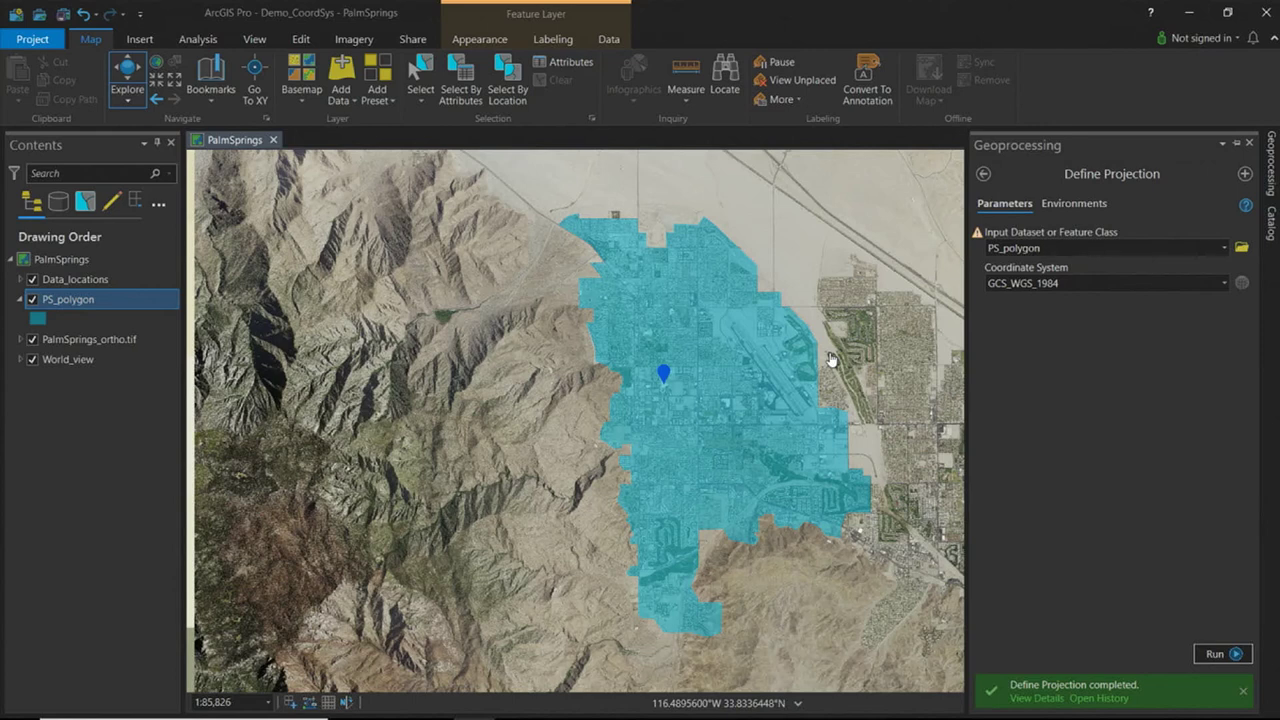
# - Open the PalmSprings map's properties and review its coordinate system and datum transformation settings
pyautogui.rightClick(74, 260)
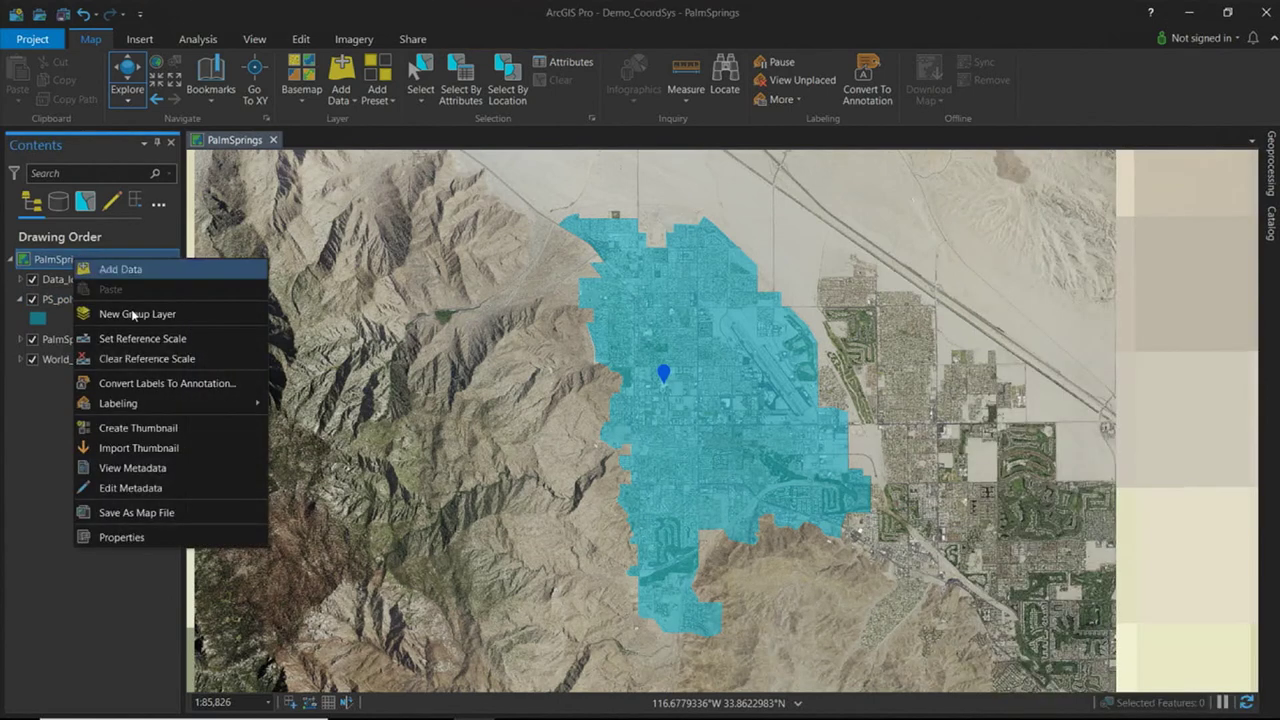
pyautogui.click(159, 539)
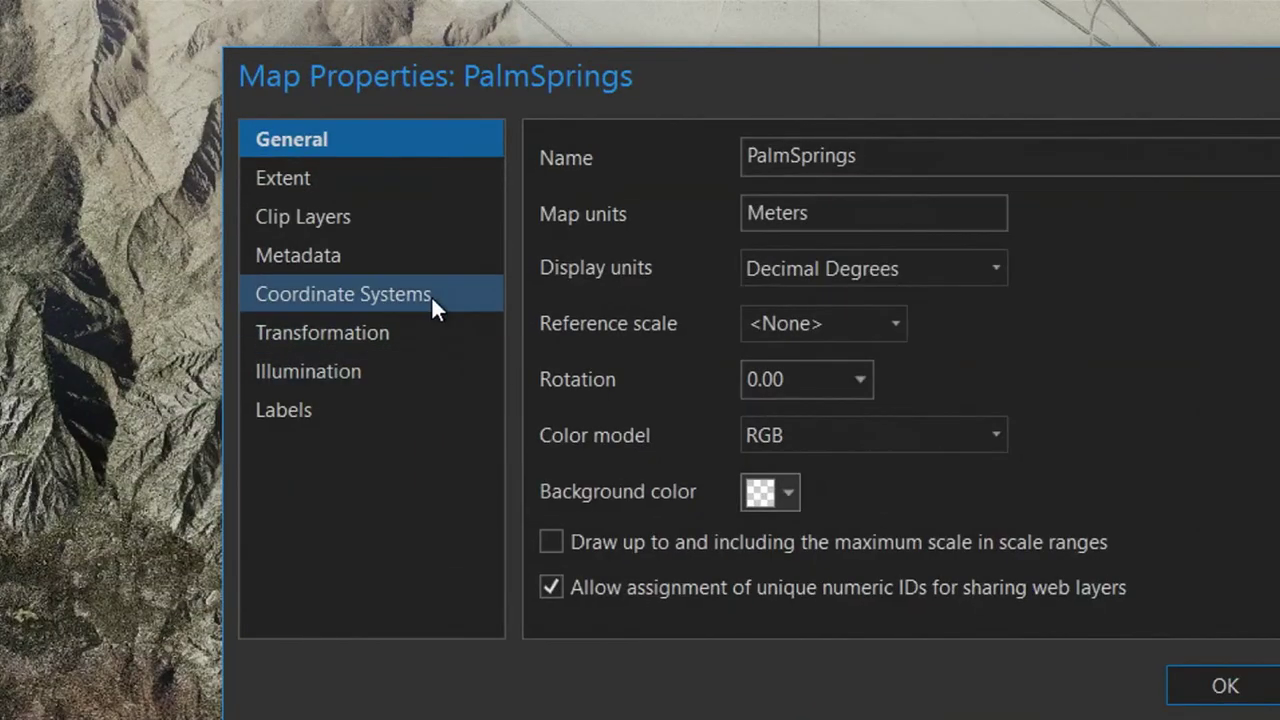
pyautogui.click(443, 315)
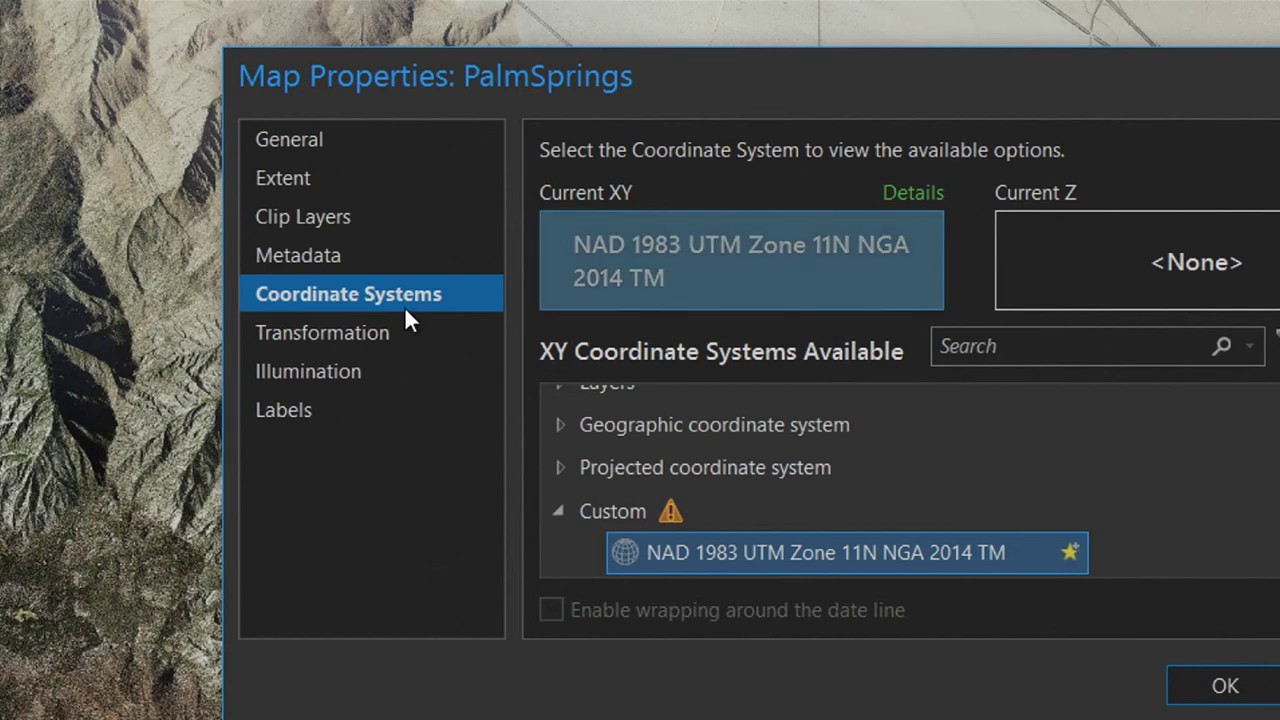
pyautogui.click(355, 335)
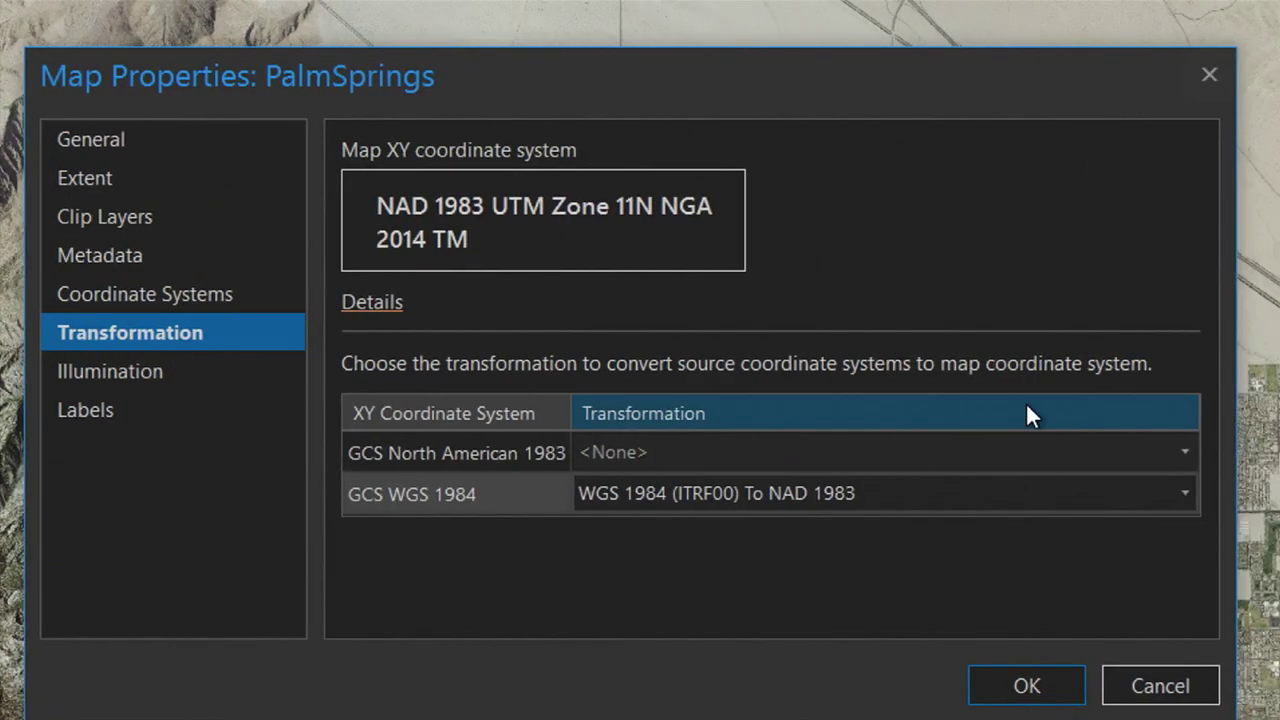
# - Choose WGS 1984 (ITRF00) To NAD 1983 as the transformation for GCS WGS 1984 and apply the map properties
pyautogui.click(1236, 452)
pyautogui.click(1050, 485)
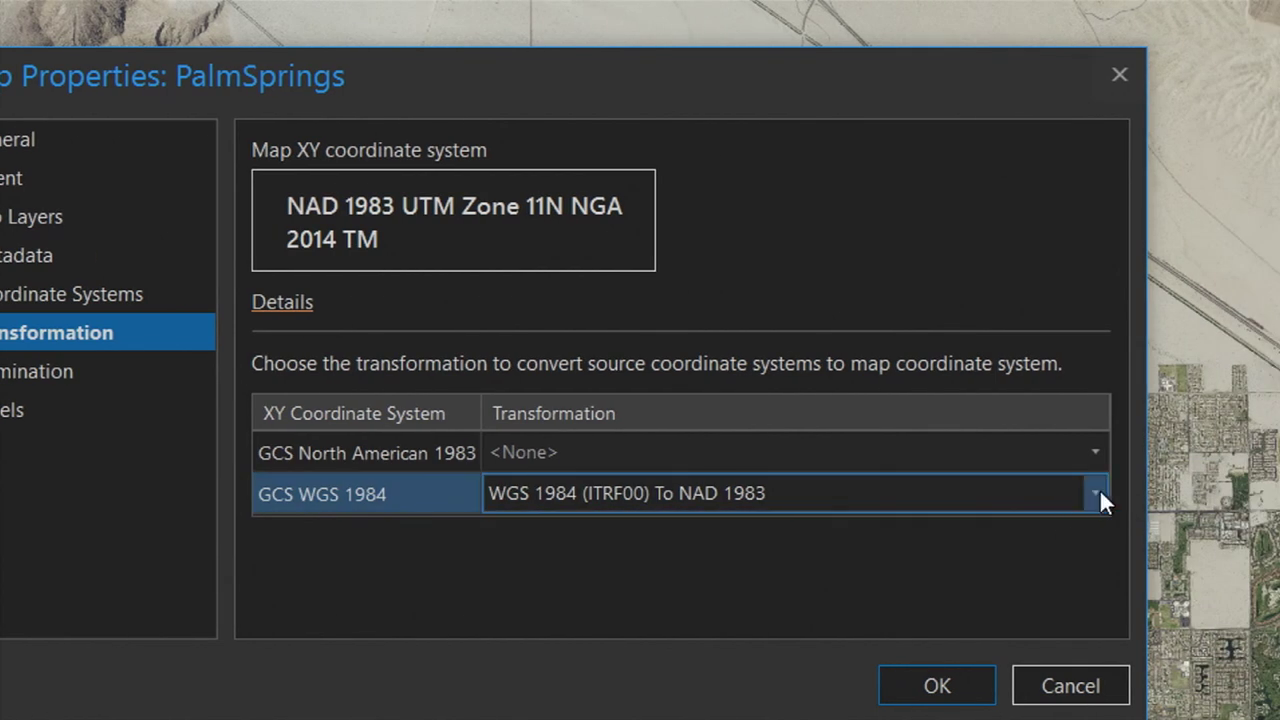
pyautogui.click(1097, 496)
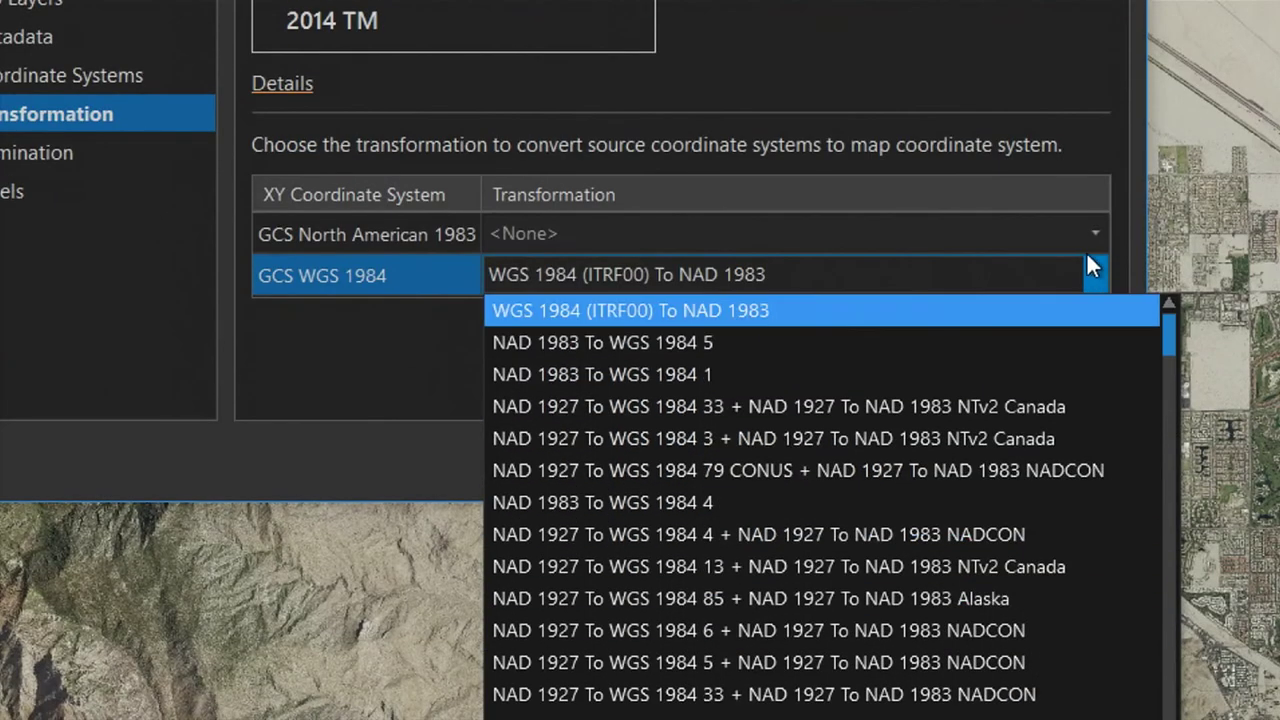
pyautogui.scroll(-2, 1050, 700)
pyautogui.scroll(-1, 1040, 602)
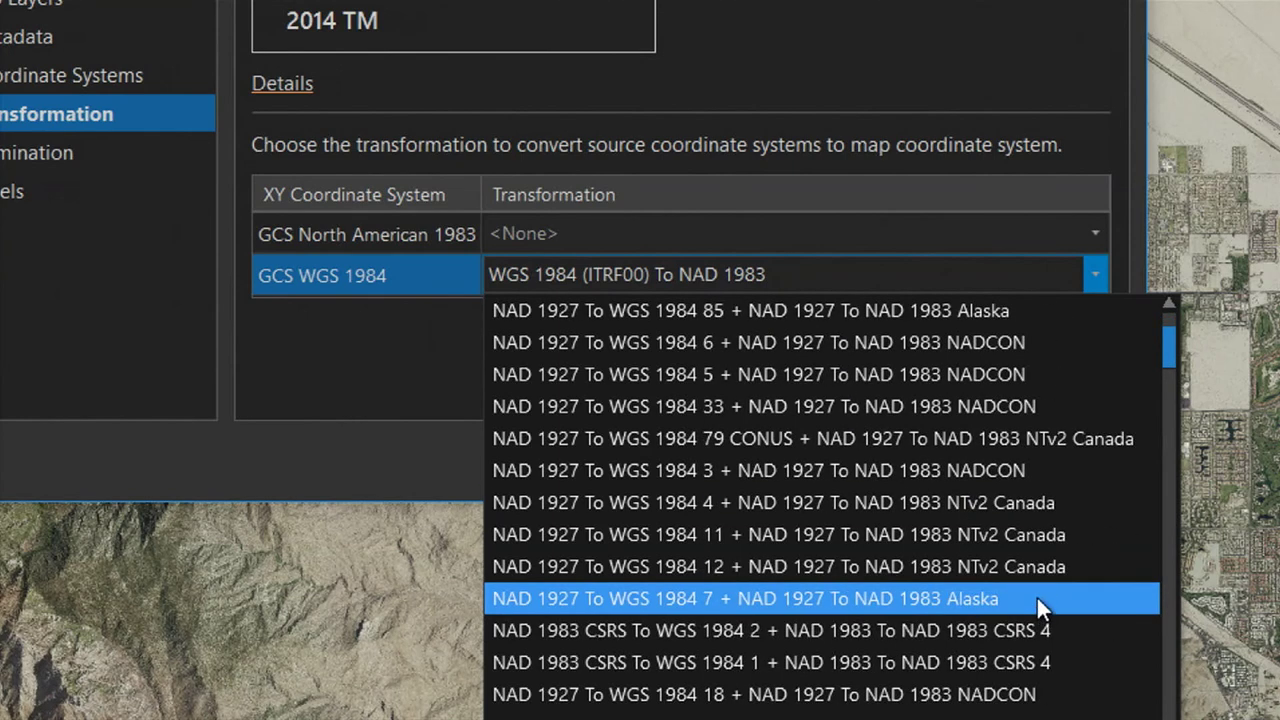
pyautogui.scroll(4, 1036, 591)
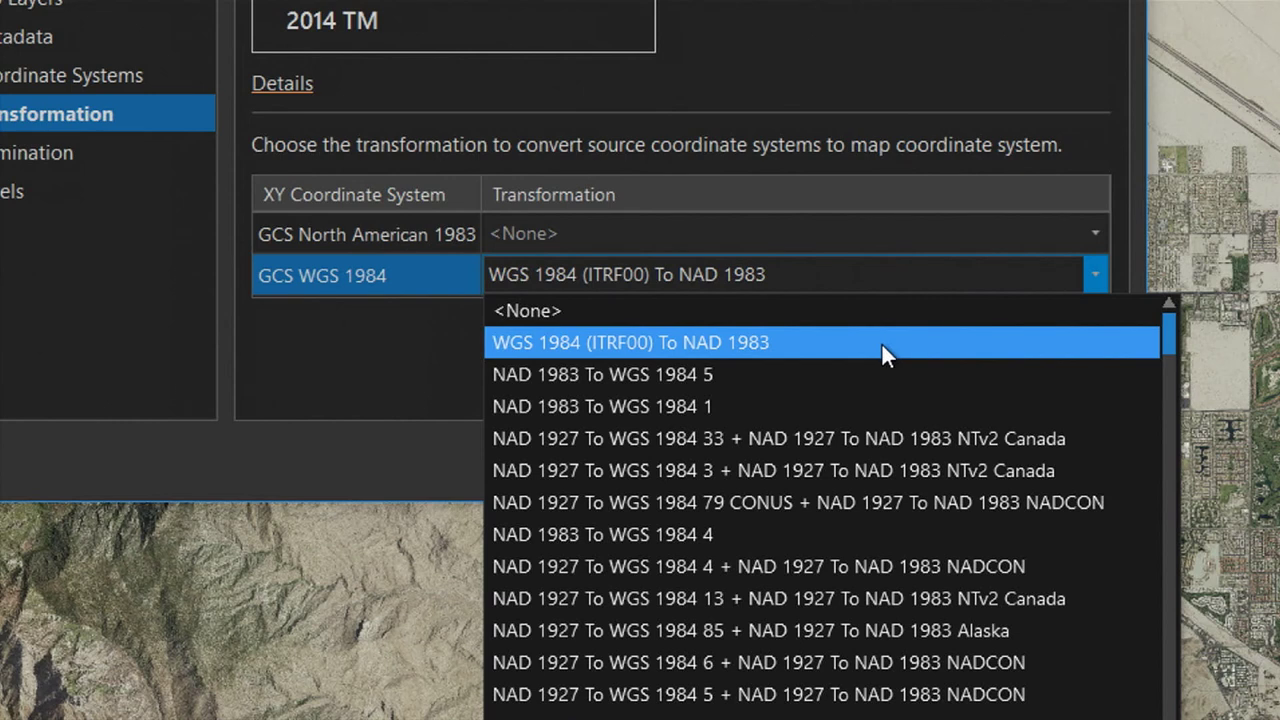
pyautogui.click(881, 342)
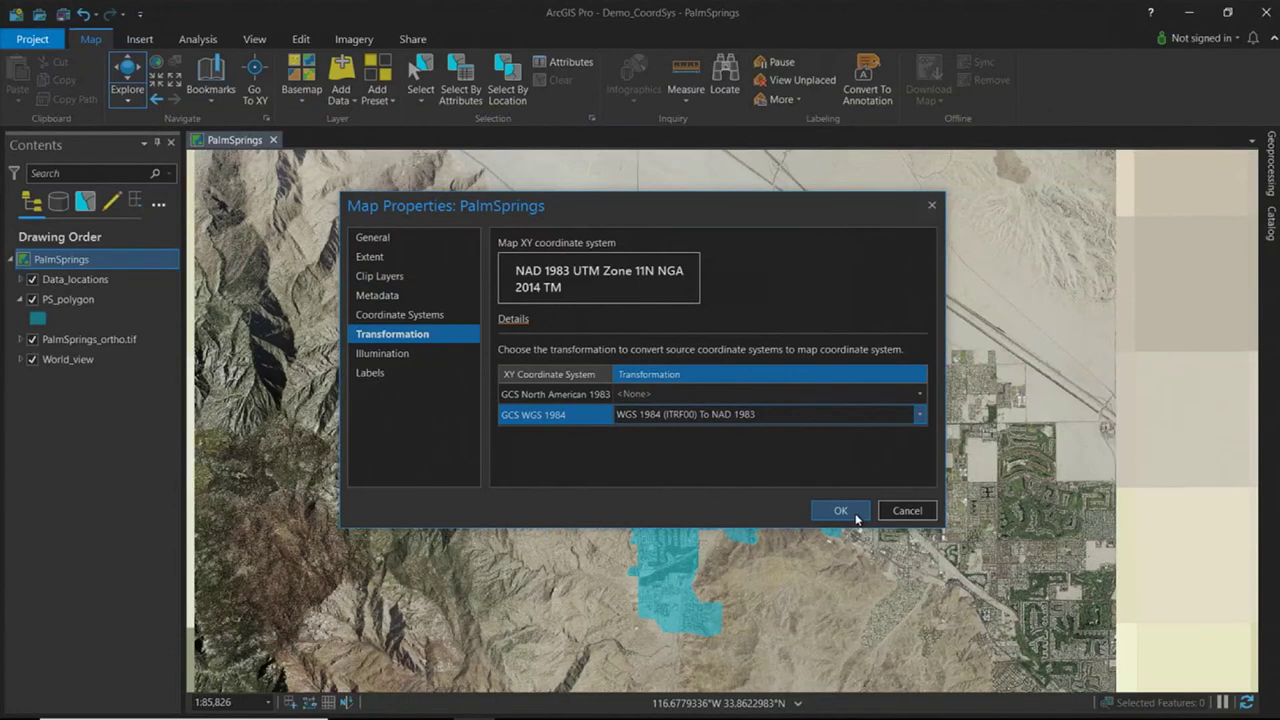
pyautogui.click(840, 511)
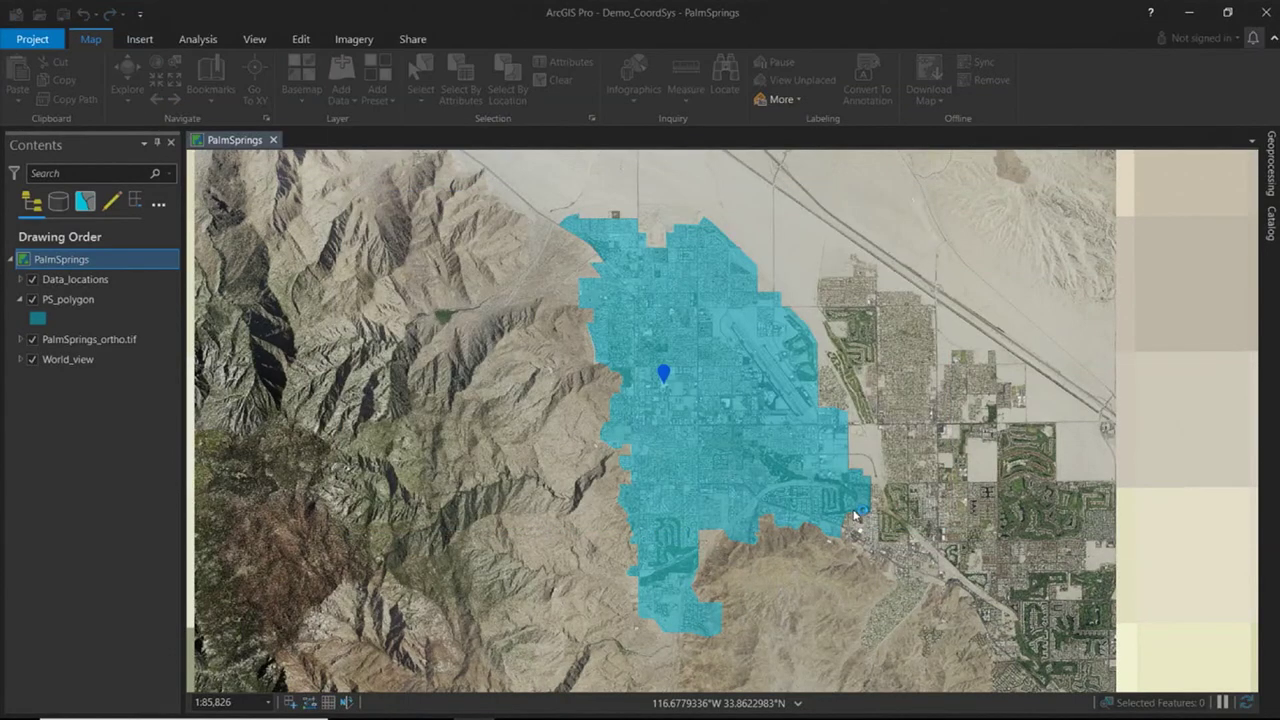
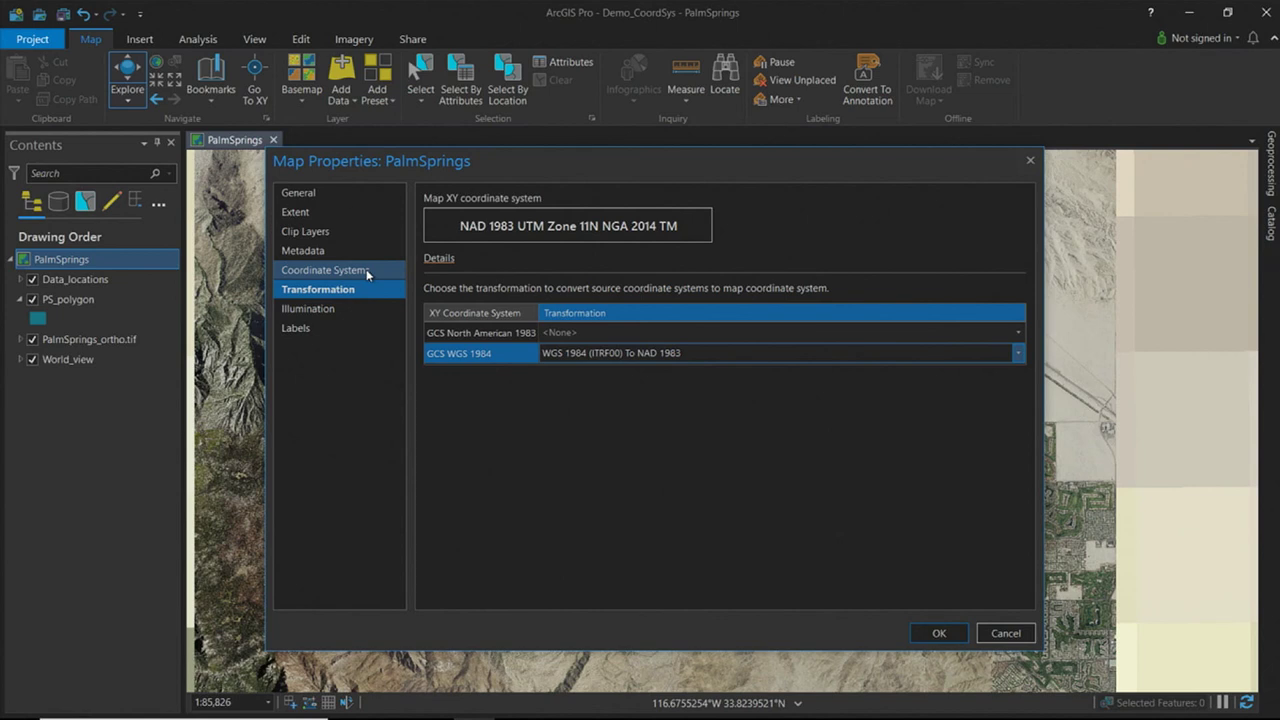
# - Look through the PalmSprings map's general, extent, clip layers, labels and illumination properties, and close them without changes
pyautogui.click(340, 198)
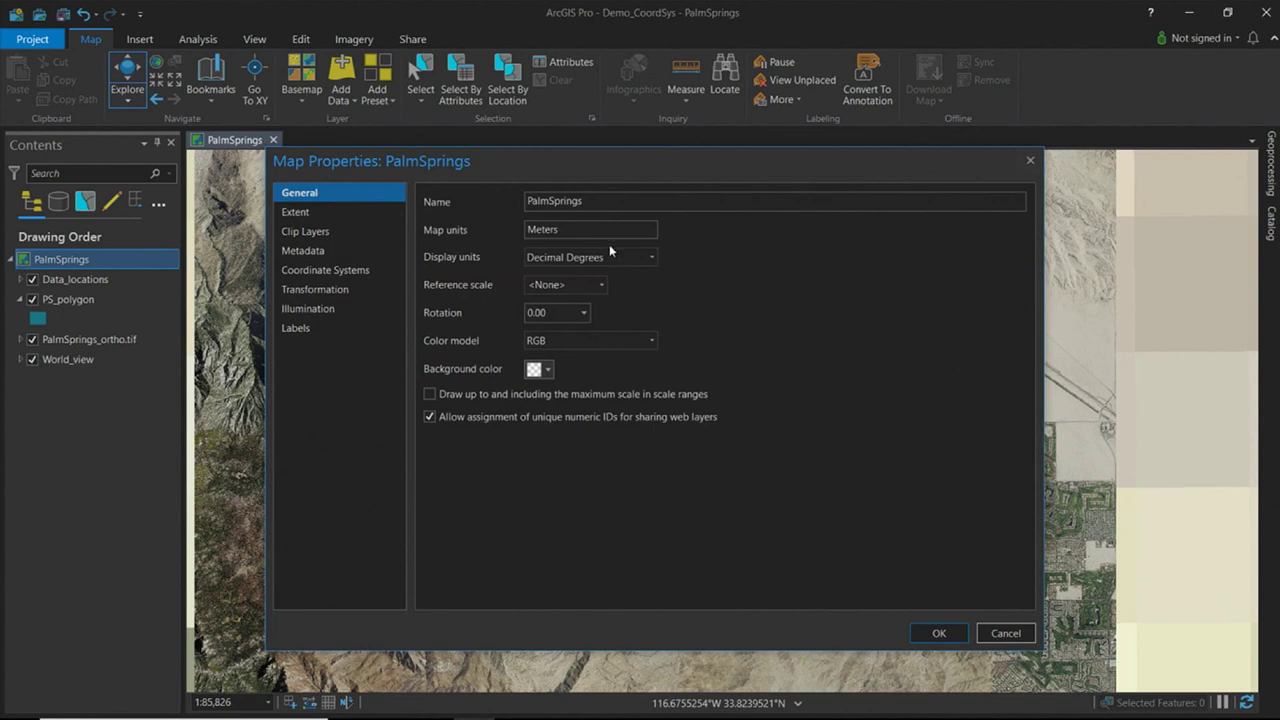
pyautogui.click(353, 219)
pyautogui.click(342, 231)
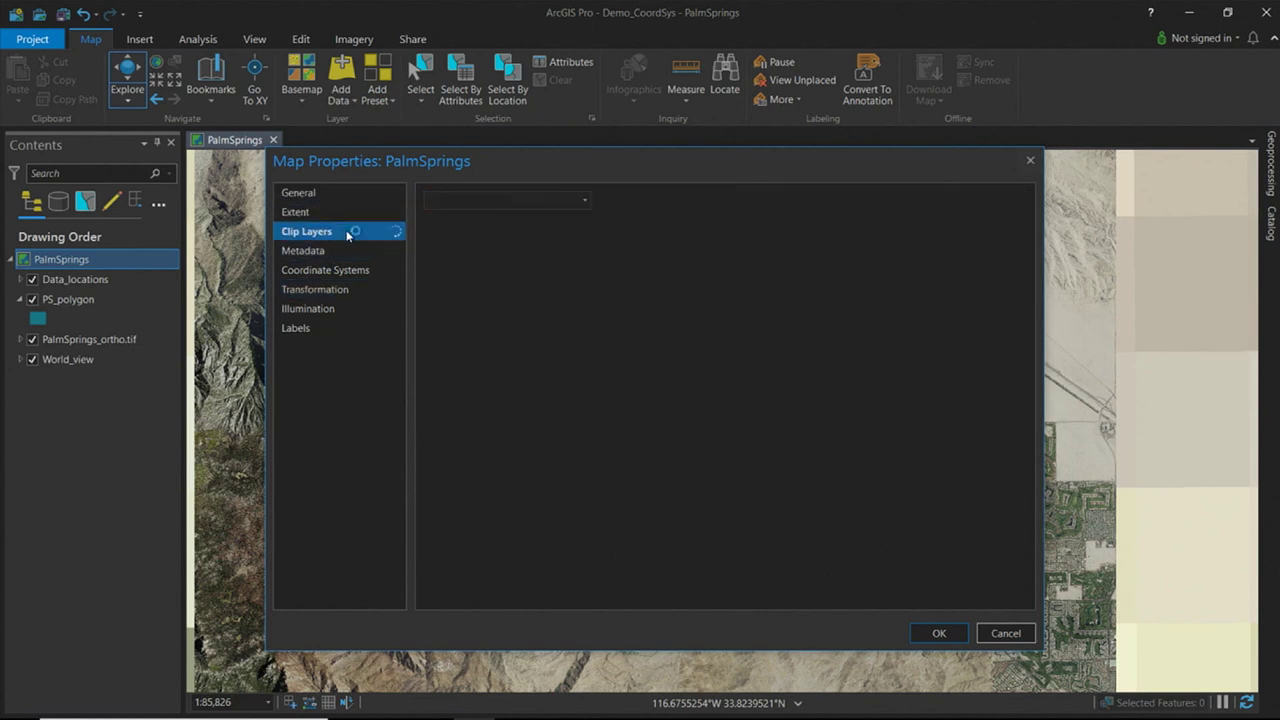
pyautogui.click(348, 328)
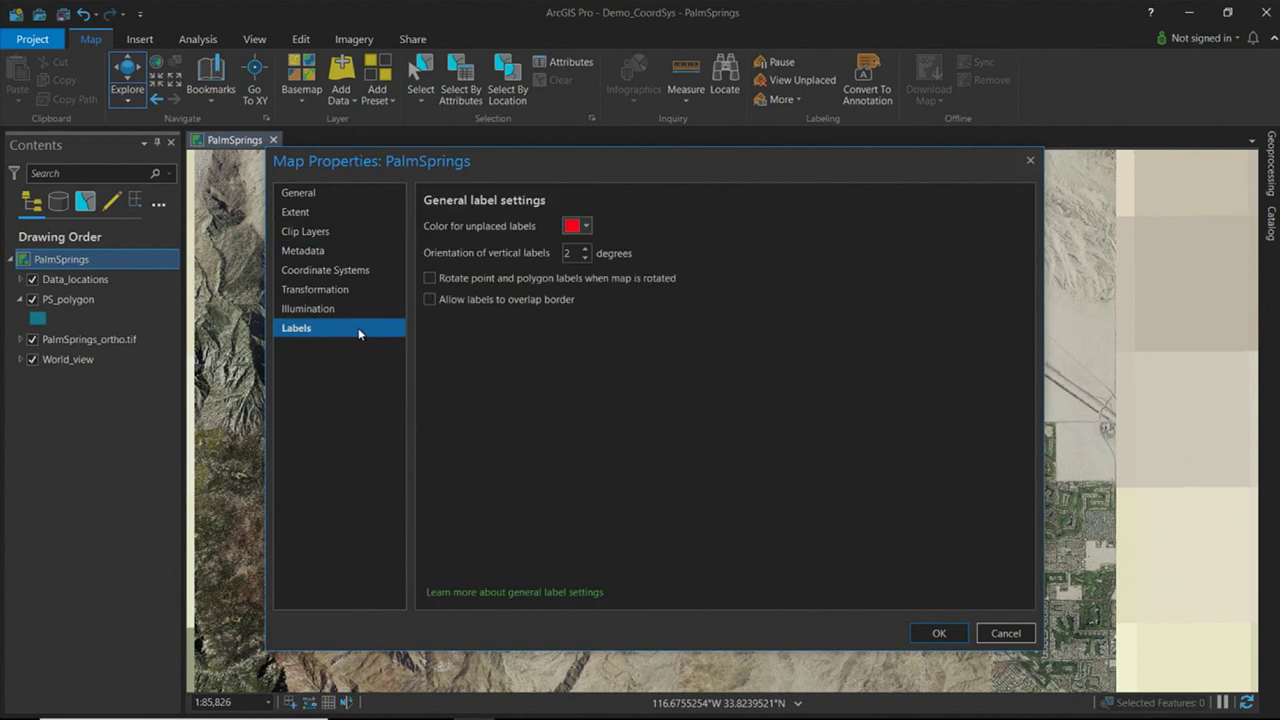
pyautogui.click(373, 310)
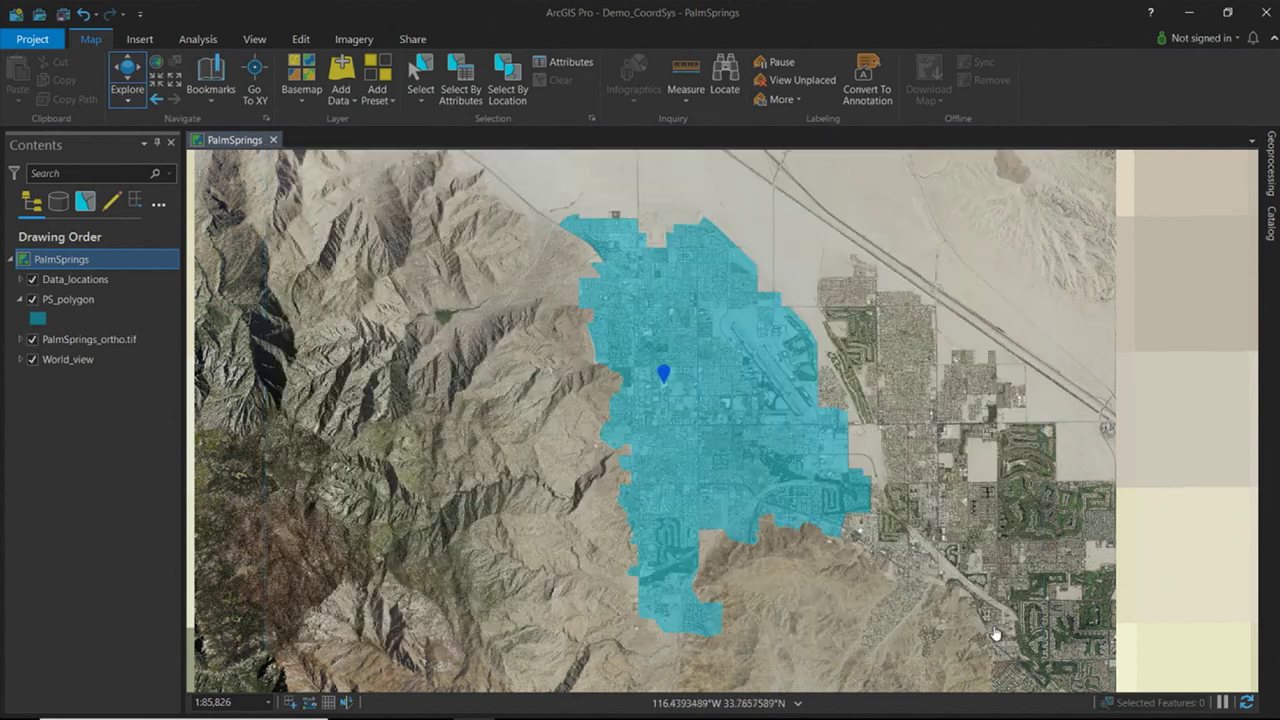
pyautogui.click(1003, 633)
# - In the application's map and scene spatial reference options, enable the warning for required geographic coordinate system transformations
pyautogui.click(48, 40)
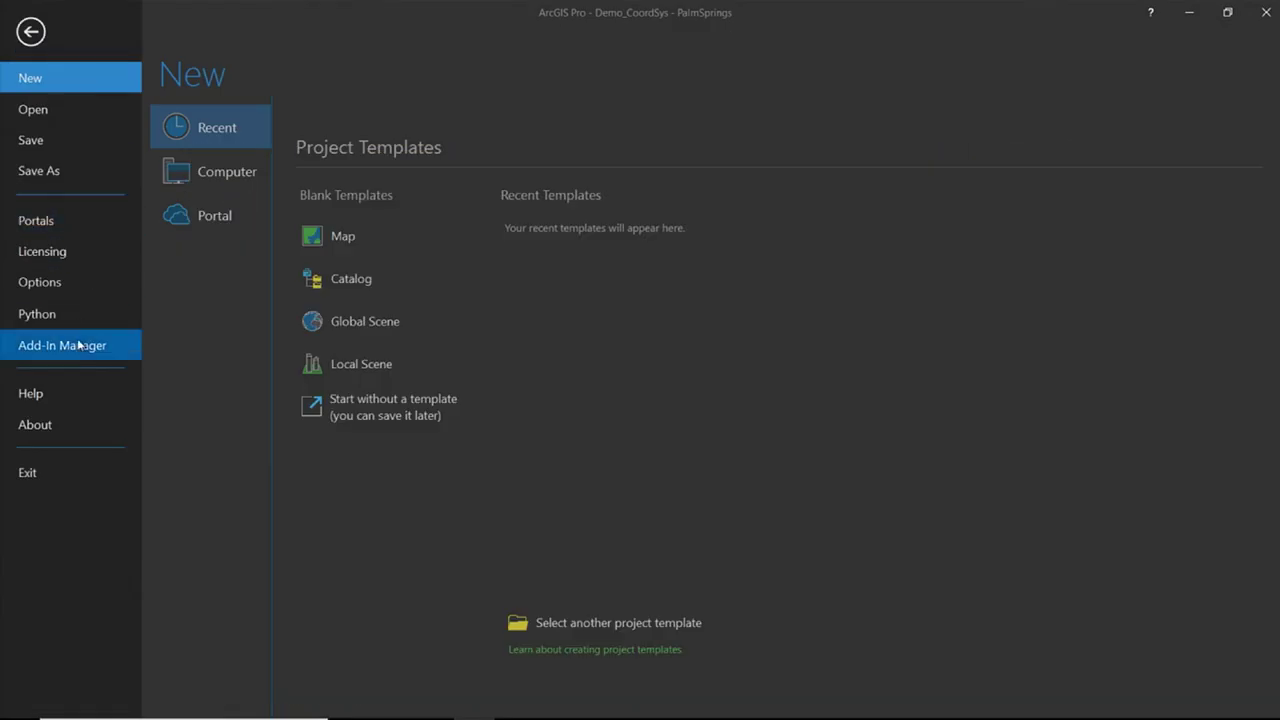
pyautogui.click(40, 282)
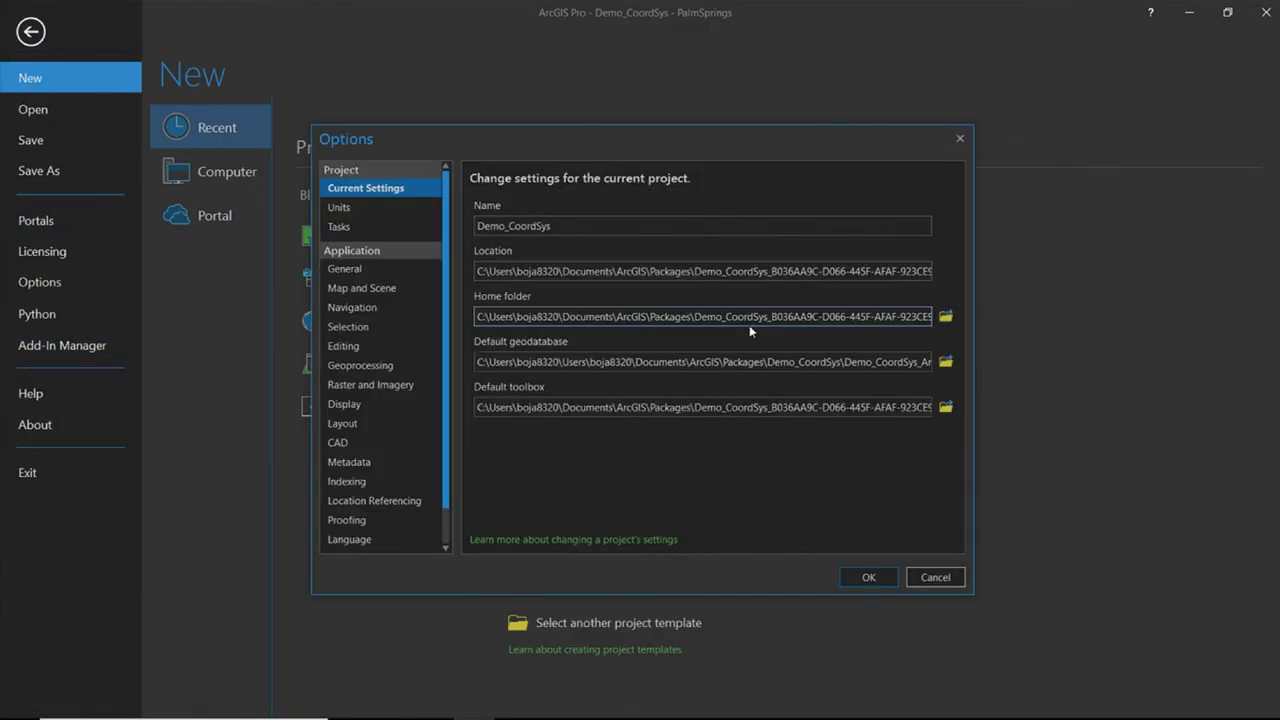
pyautogui.moveTo(534, 475); pyautogui.dragTo(545, 661)
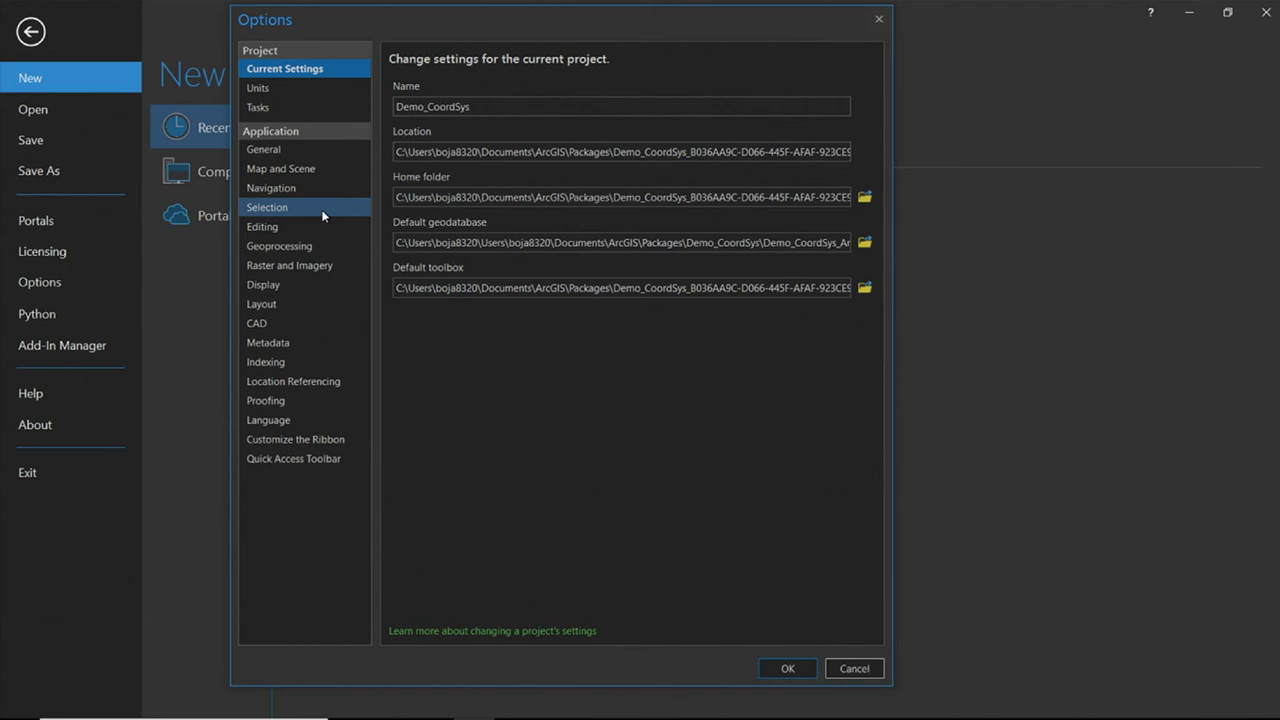
pyautogui.click(322, 343)
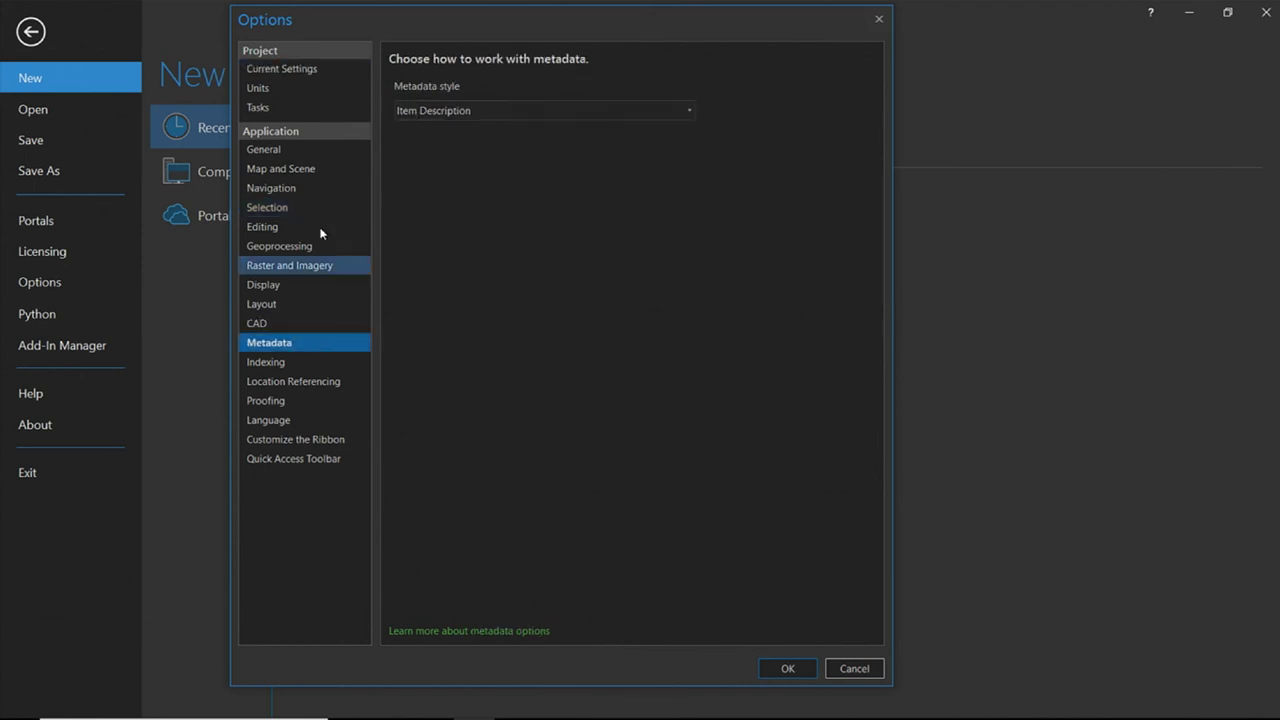
pyautogui.click(313, 155)
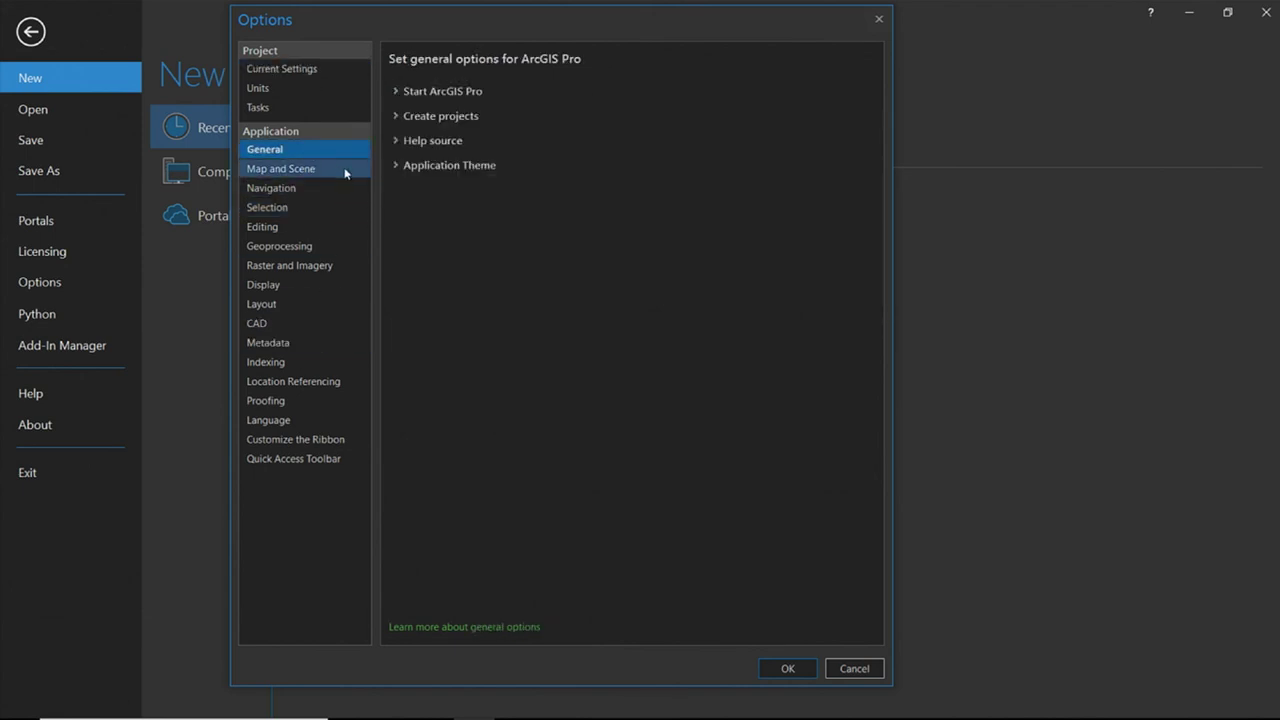
pyautogui.click(339, 172)
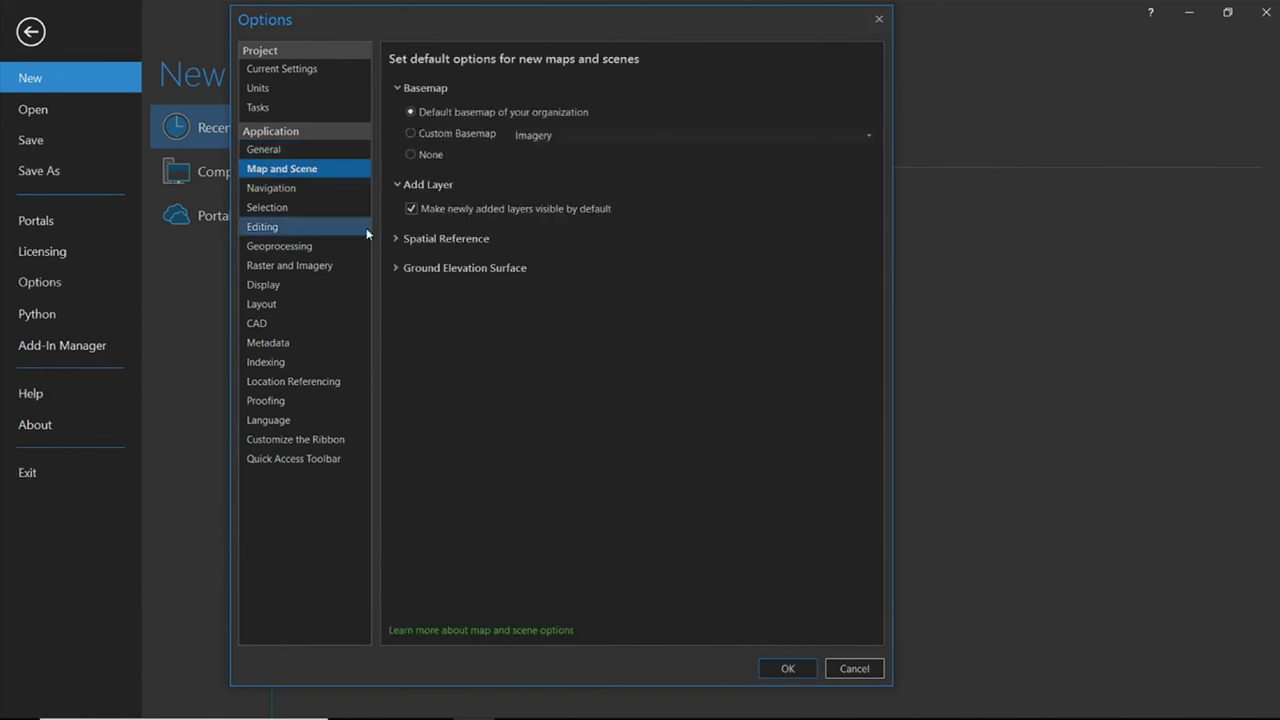
pyautogui.click(397, 238)
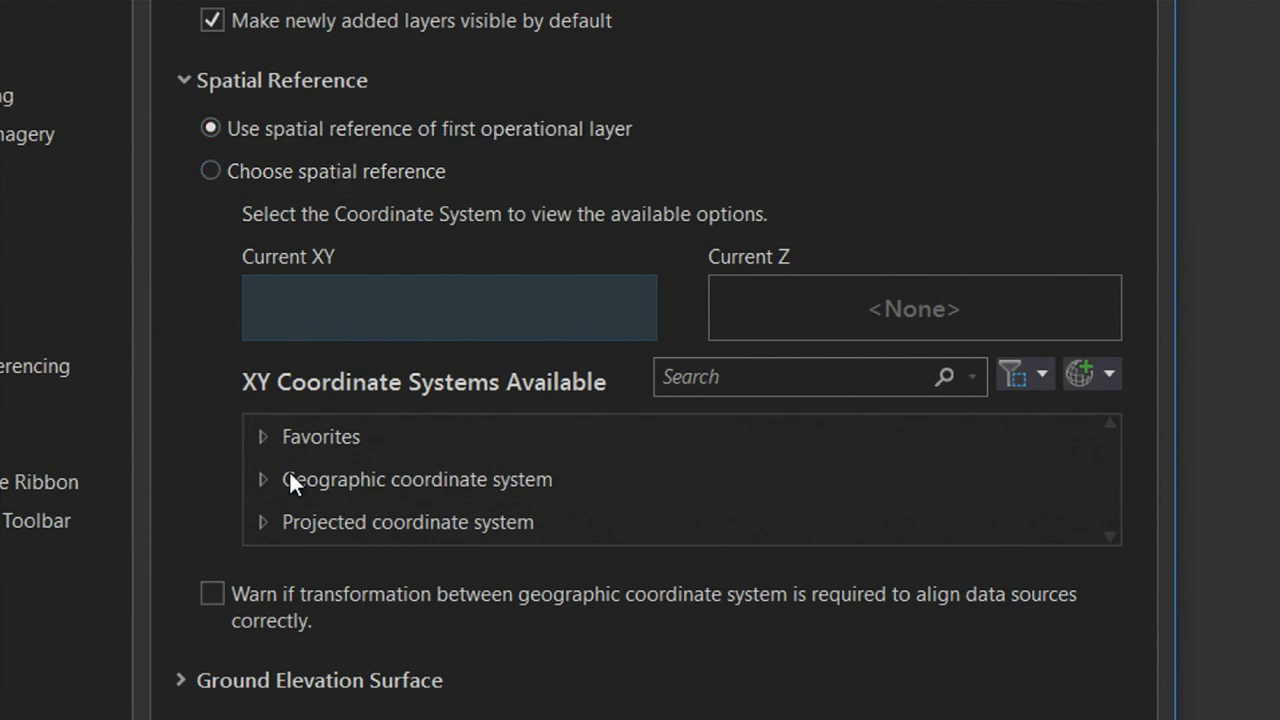
pyautogui.click(309, 601)
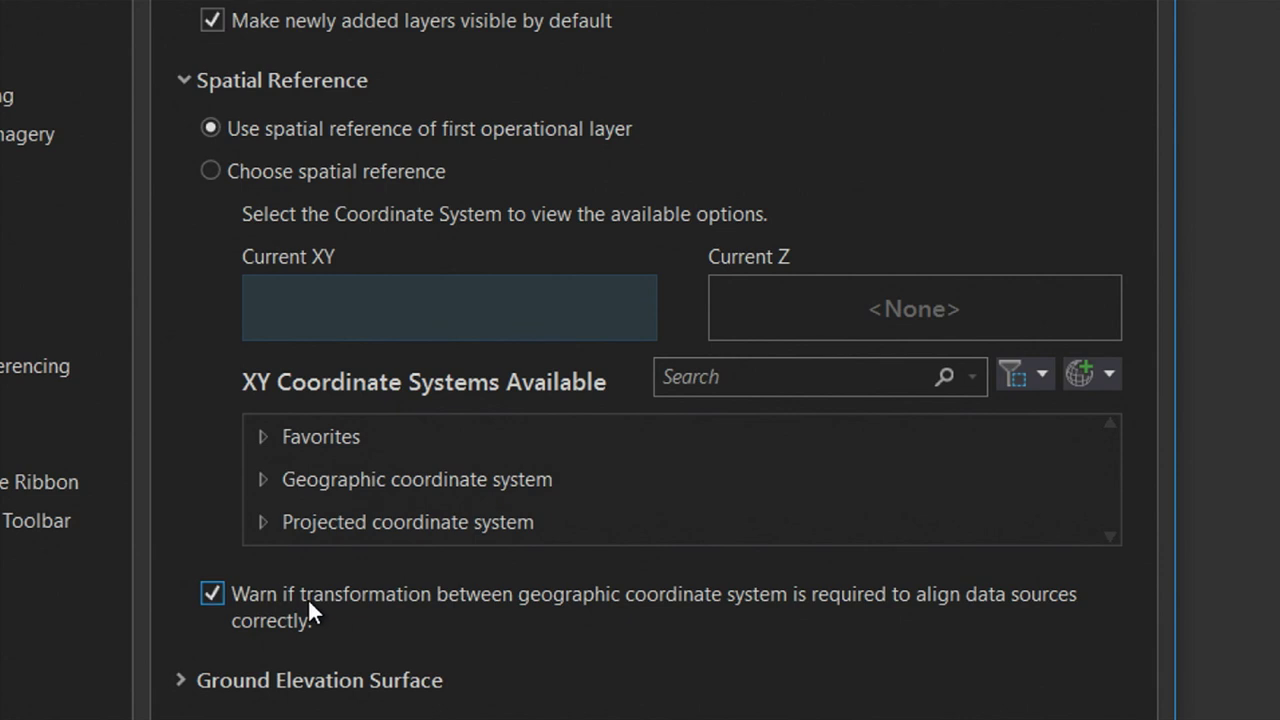